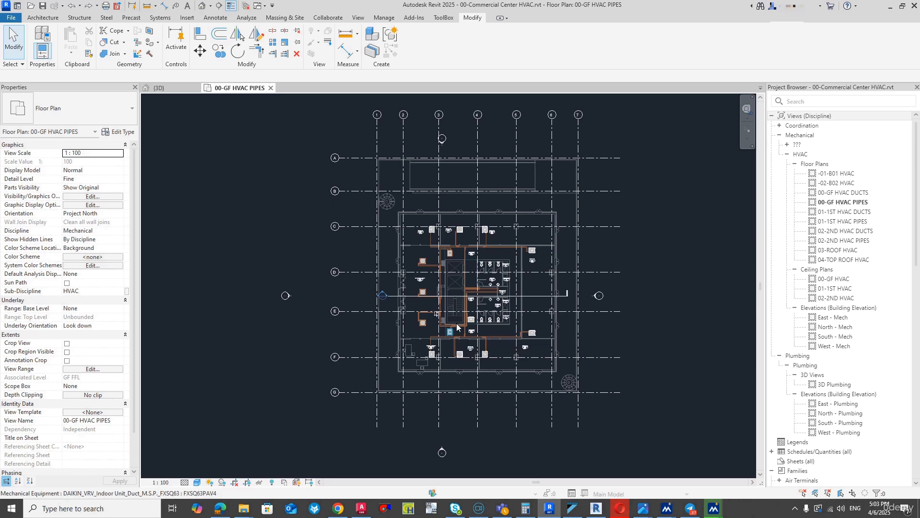
# - Examine the FXFQ63 cassette unit in the entrance lobby, its properties and the surrounding copper pipe routes on the ground-floor plan
pyautogui.scroll(5, 453, 332)
pyautogui.scroll(2, 497, 299)
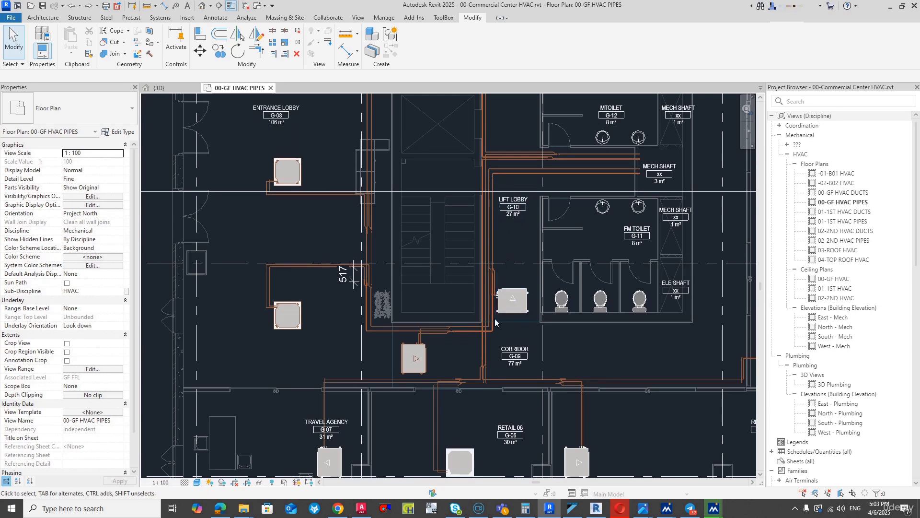
pyautogui.scroll(2, 263, 308)
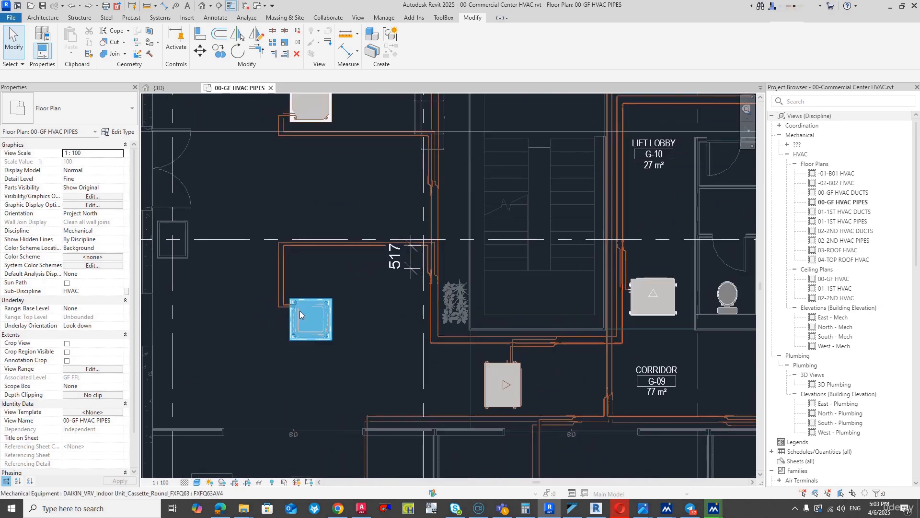
pyautogui.scroll(-2, 300, 311)
pyautogui.scroll(2, 294, 169)
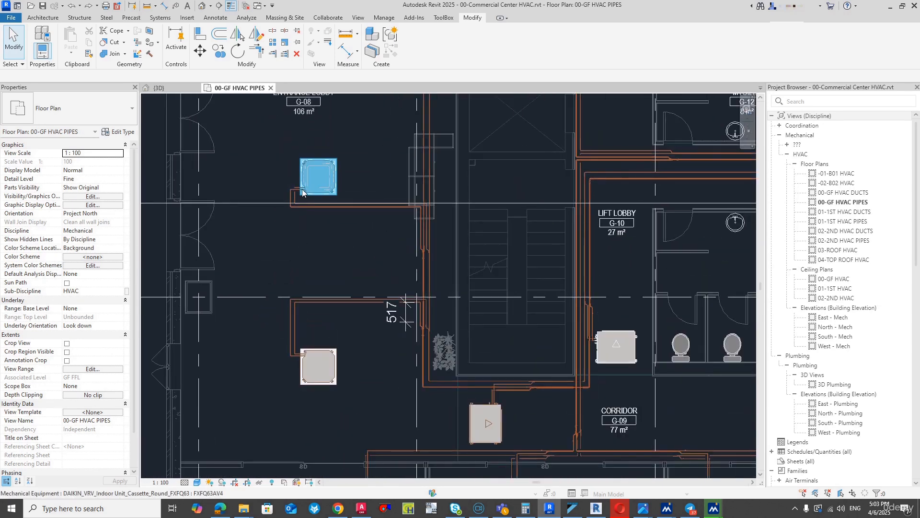
pyautogui.scroll(2, 296, 379)
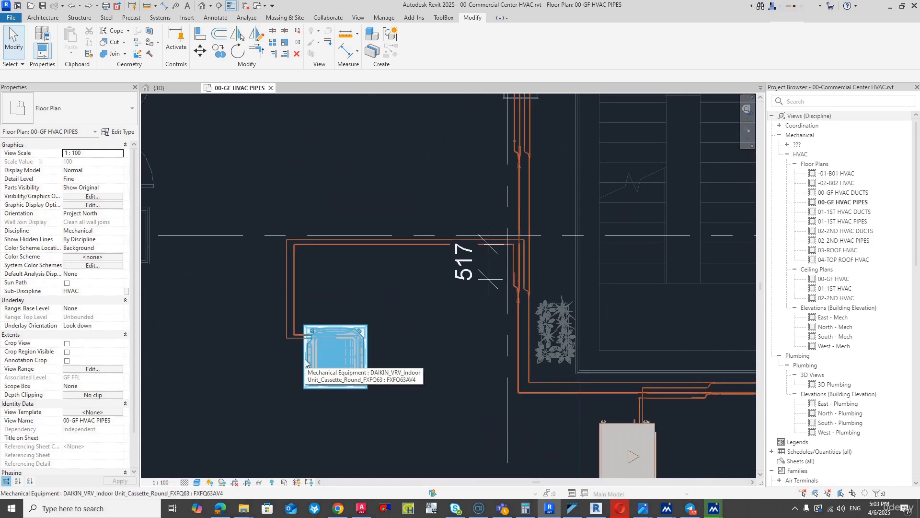
pyautogui.click(305, 364)
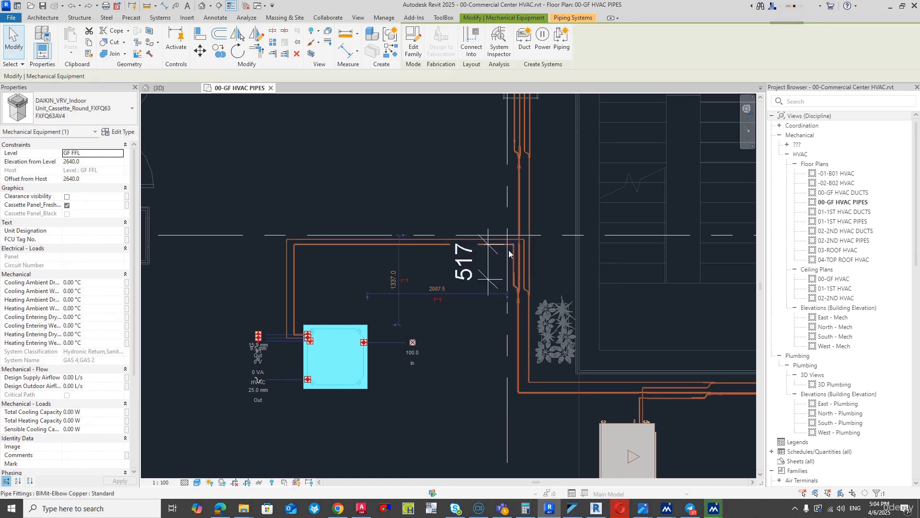
pyautogui.click(328, 290)
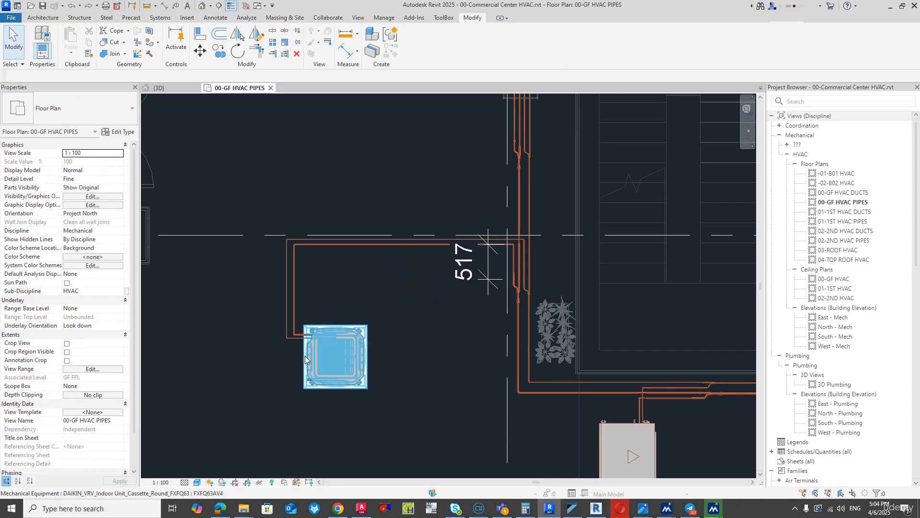
pyautogui.scroll(-2, 311, 350)
pyautogui.scroll(1, 311, 350)
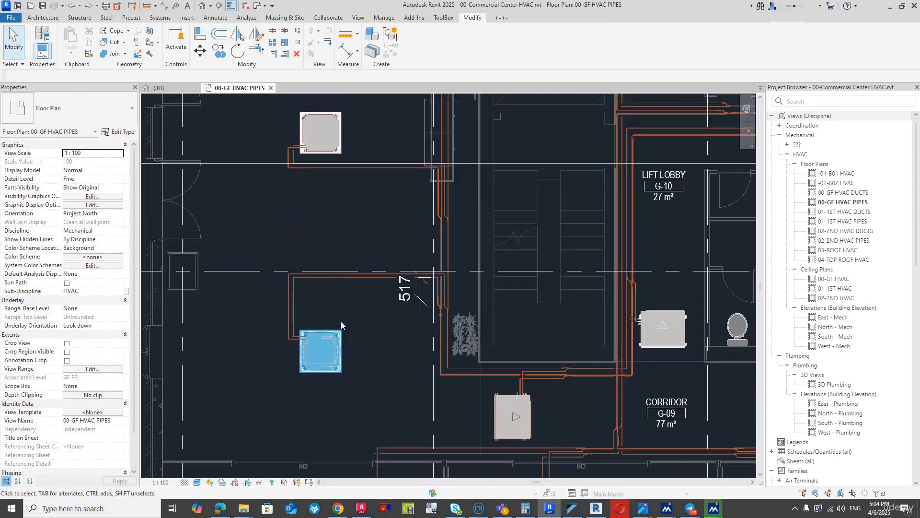
pyautogui.scroll(2, 320, 366)
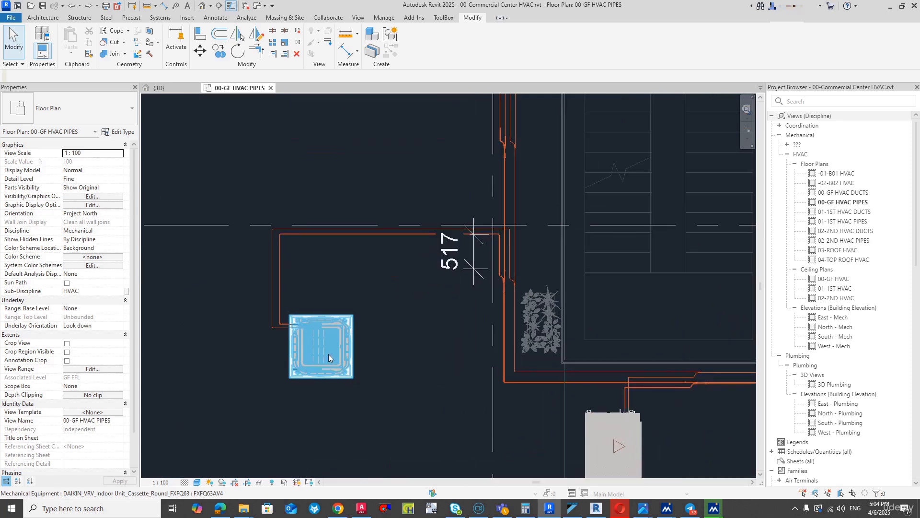
pyautogui.click(329, 353)
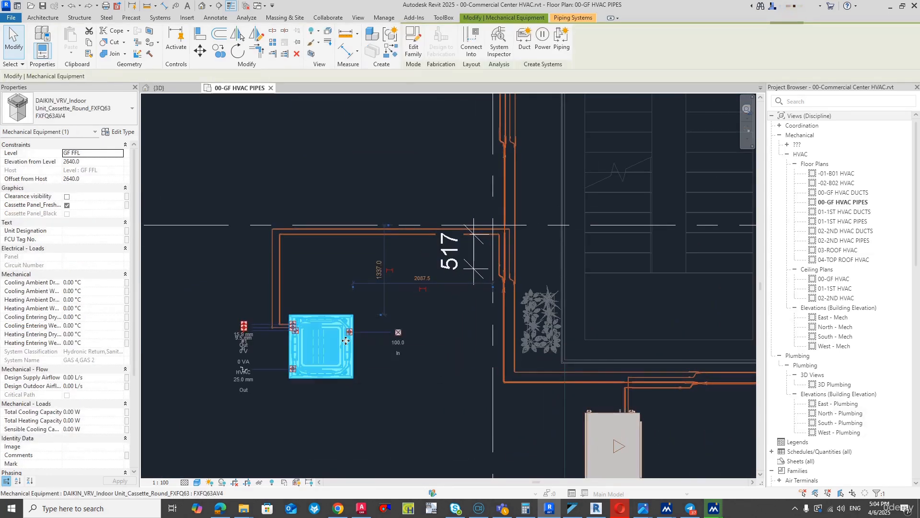
pyautogui.scroll(-2, 326, 342)
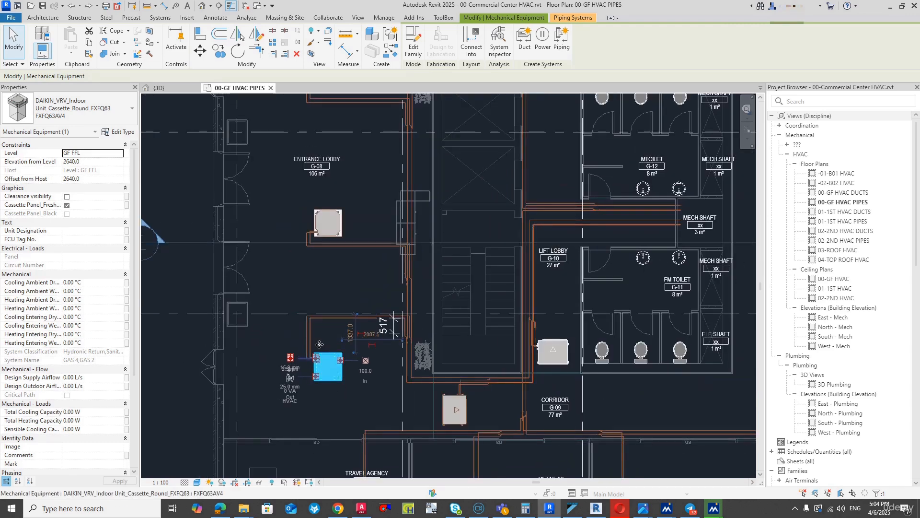
pyautogui.scroll(2, 310, 359)
pyautogui.scroll(2, 315, 363)
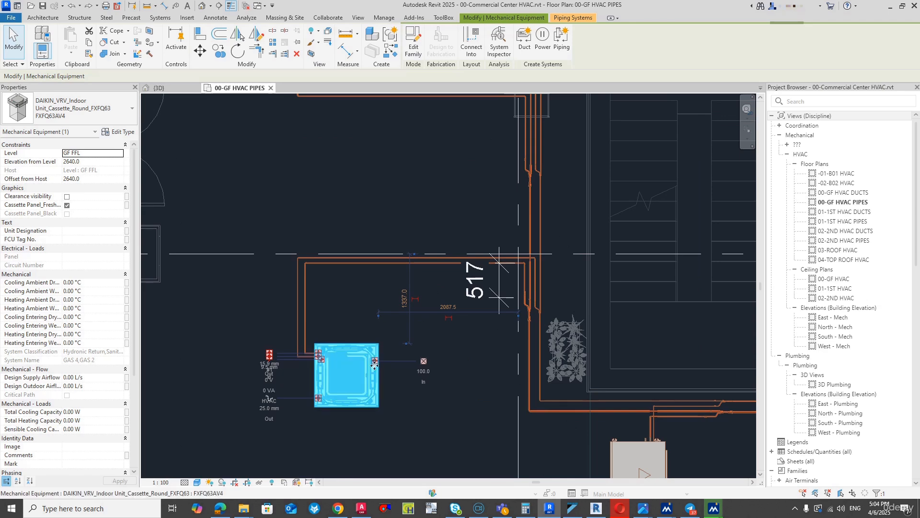
pyautogui.click(488, 362)
pyautogui.scroll(-5, 415, 403)
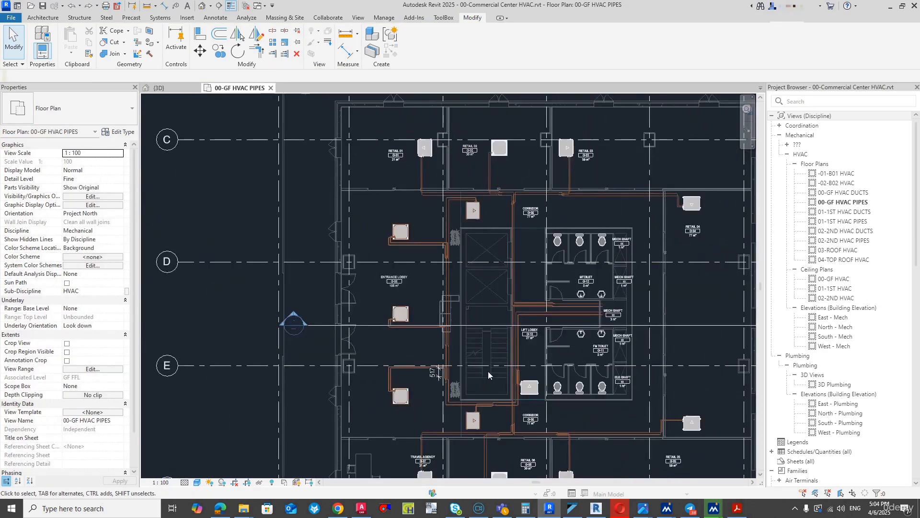
pyautogui.scroll(2, 491, 366)
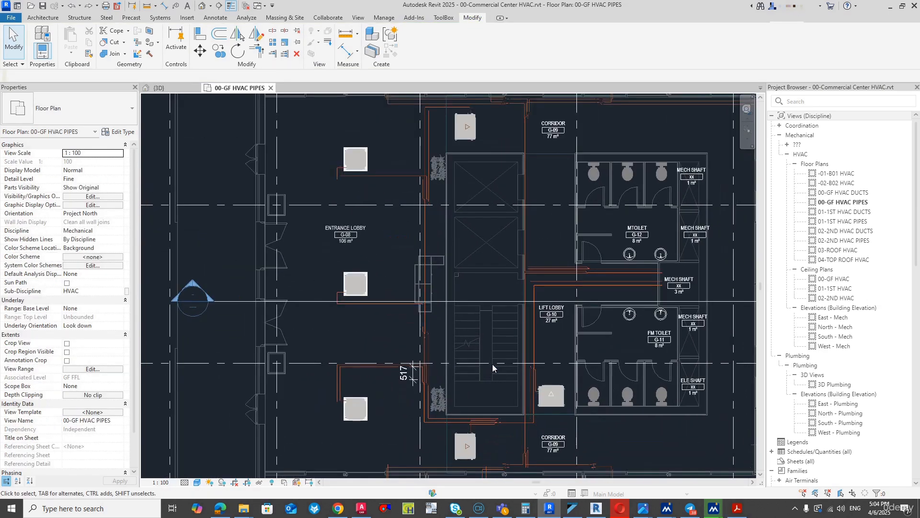
# - Switch to Adobe Acrobat and examine the ground-floor piping around the entrance lobby in the Copper Pipes Design PDF
pyautogui.click(737, 508)
pyautogui.scroll(-4, 527, 303)
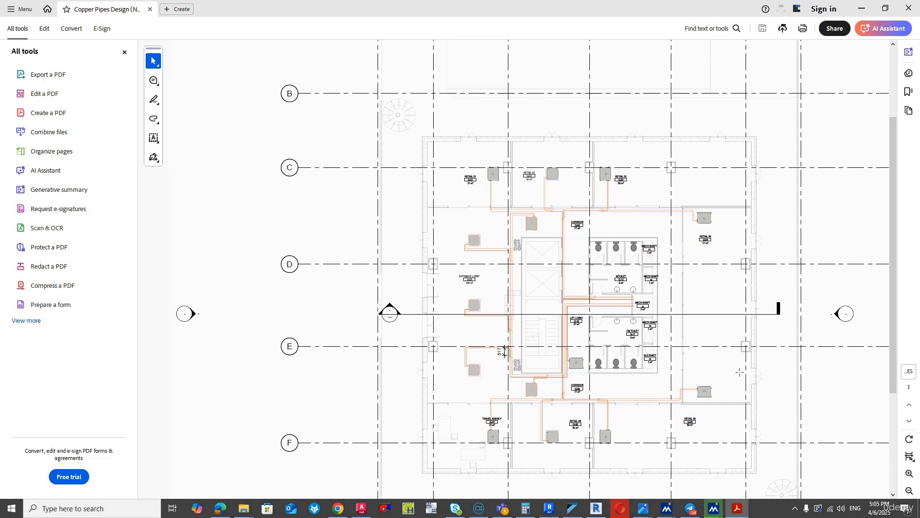
pyautogui.click(910, 474)
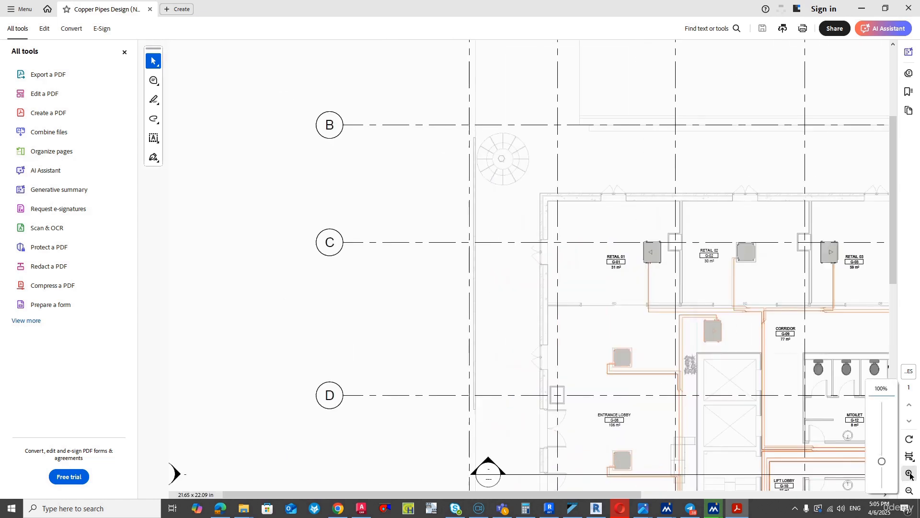
pyautogui.scroll(-5, 623, 480)
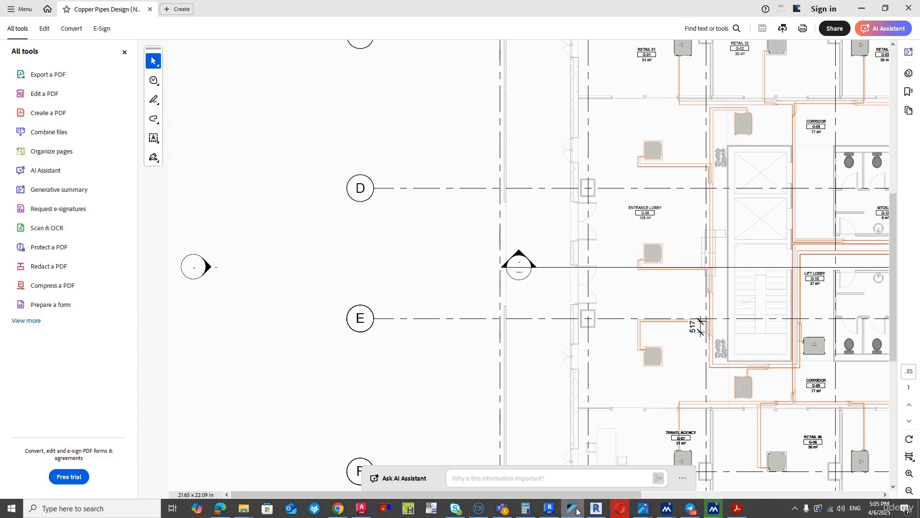
# - Switch back to Revit and start a pipe from the uppermost refrigerant pipe's open end at the mech shaft, with middle elevation 12000 mm
pyautogui.click(550, 508)
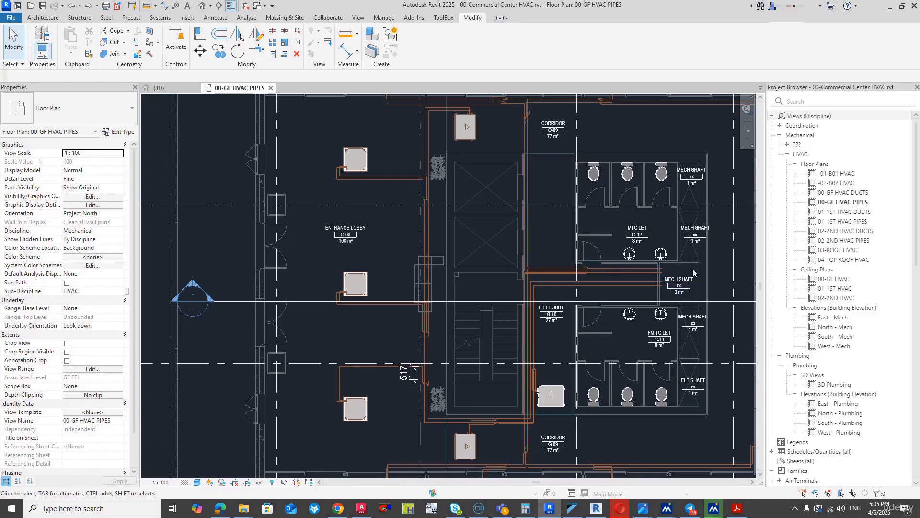
pyautogui.scroll(5, 693, 272)
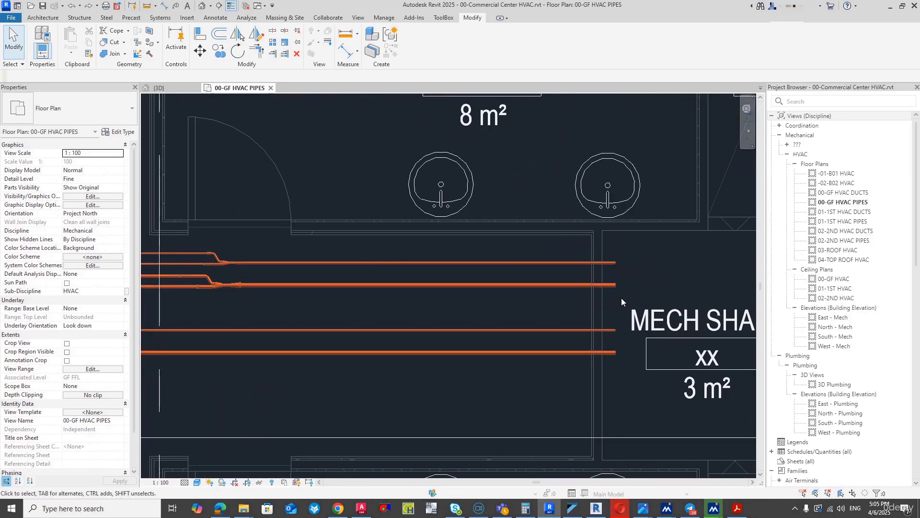
pyautogui.click(614, 263)
pyautogui.rightClick(615, 264)
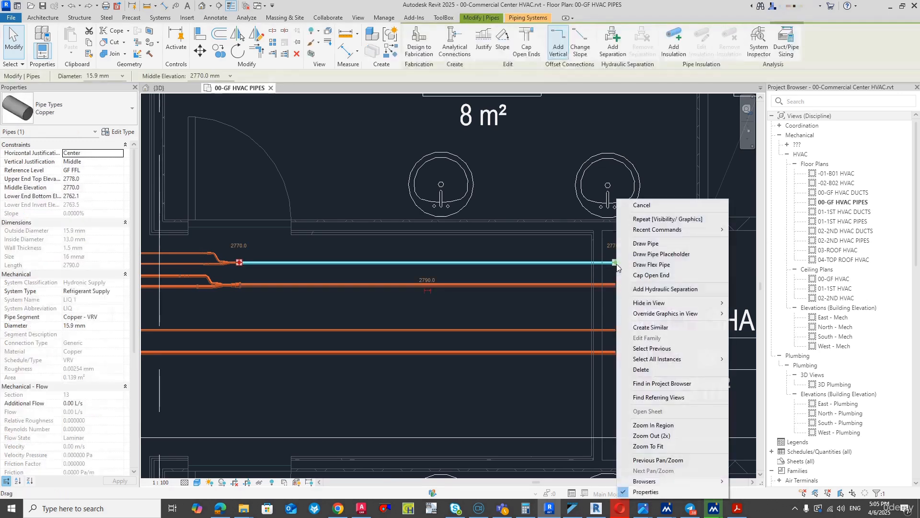
pyautogui.click(631, 244)
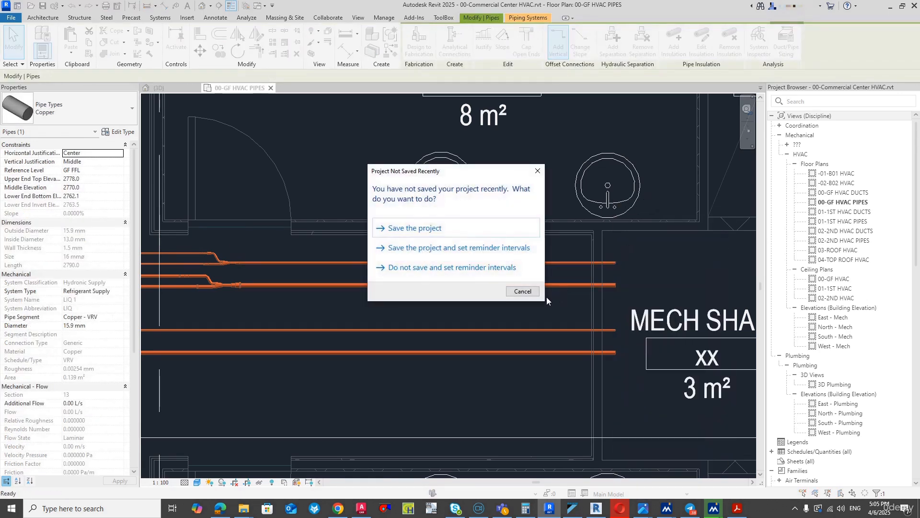
pyautogui.click(522, 291)
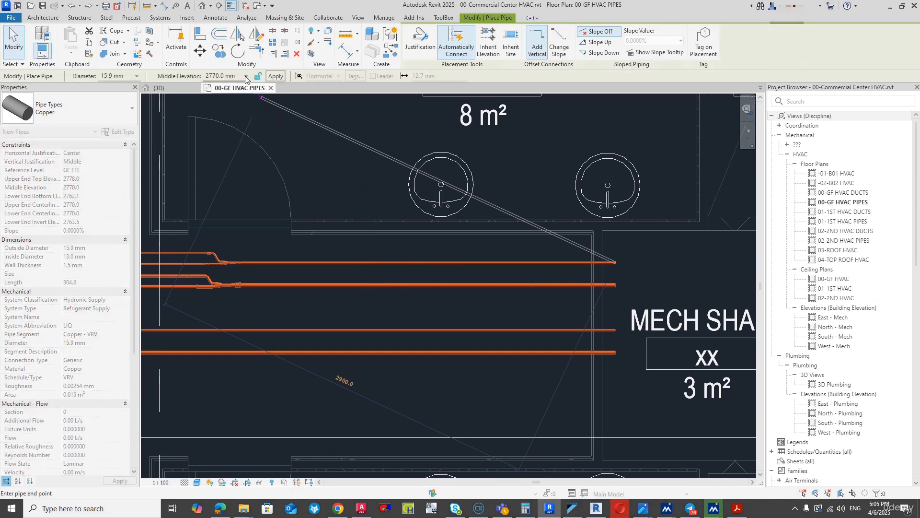
pyautogui.click(232, 76)
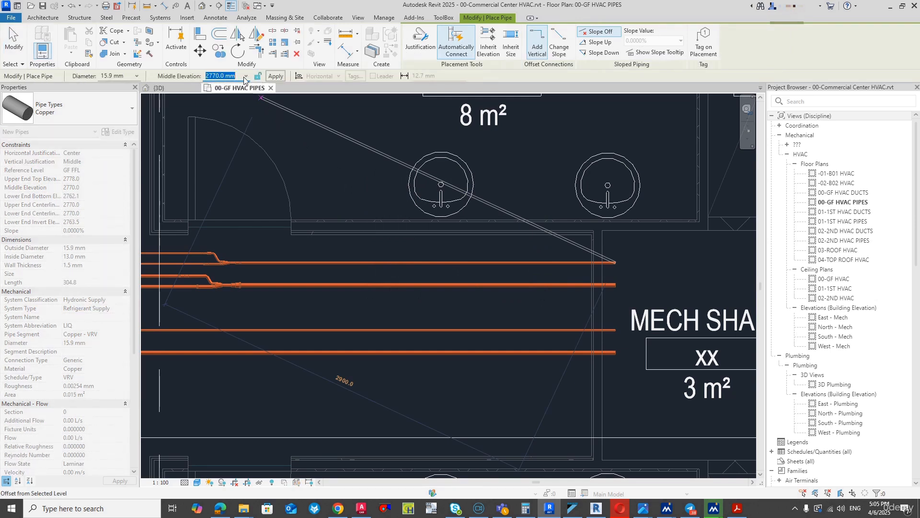
pyautogui.write('12000')
pyautogui.press('Return')
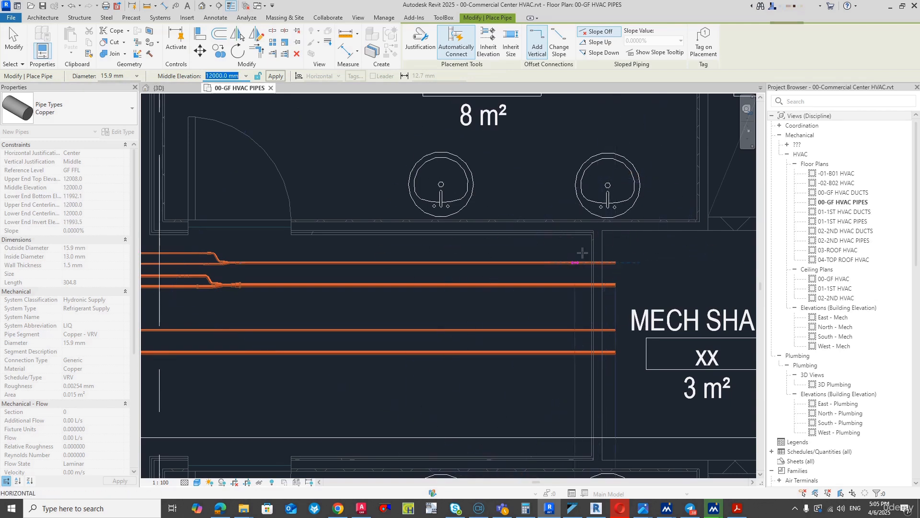
# - Run the raised pipe horizontally about 2724 mm across the mech shaft, in line with the existing pipe, ending just before grid 5
pyautogui.scroll(1, 662, 259)
pyautogui.moveTo(662, 258); pyautogui.dragTo(339, 268, button='middle')
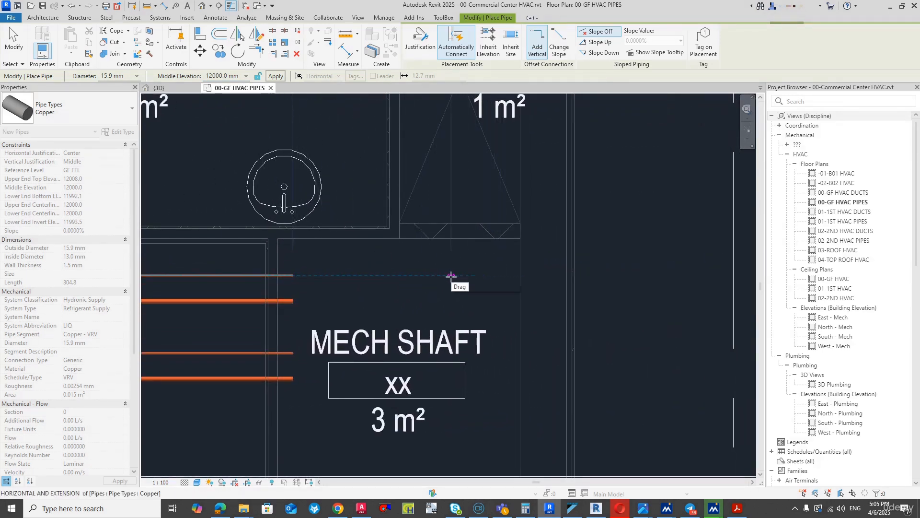
pyautogui.scroll(-2, 479, 275)
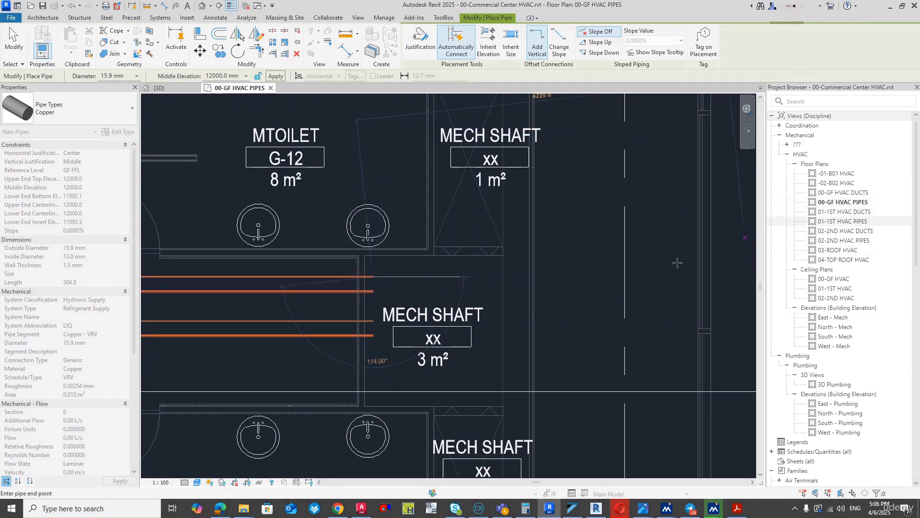
pyautogui.click(616, 277)
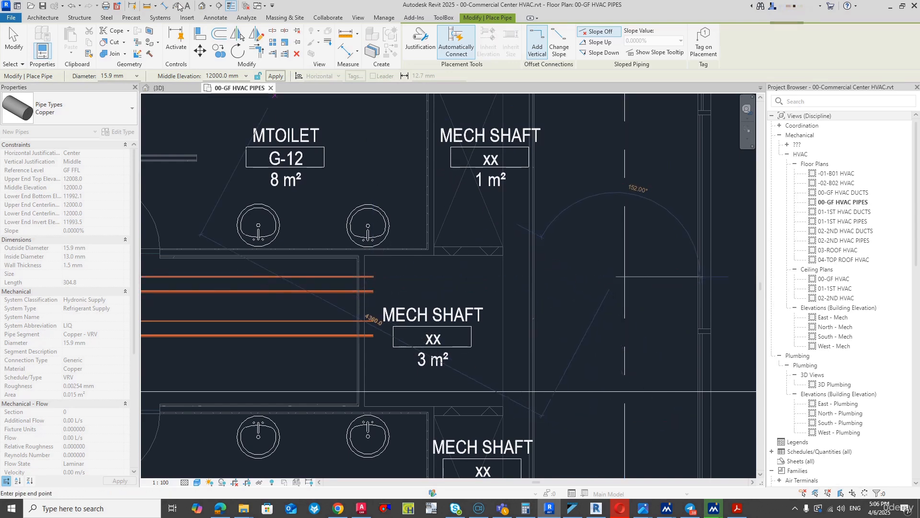
# - Open the 3D view, show the model from a corner orientation and turn off the section box
pyautogui.click(206, 8)
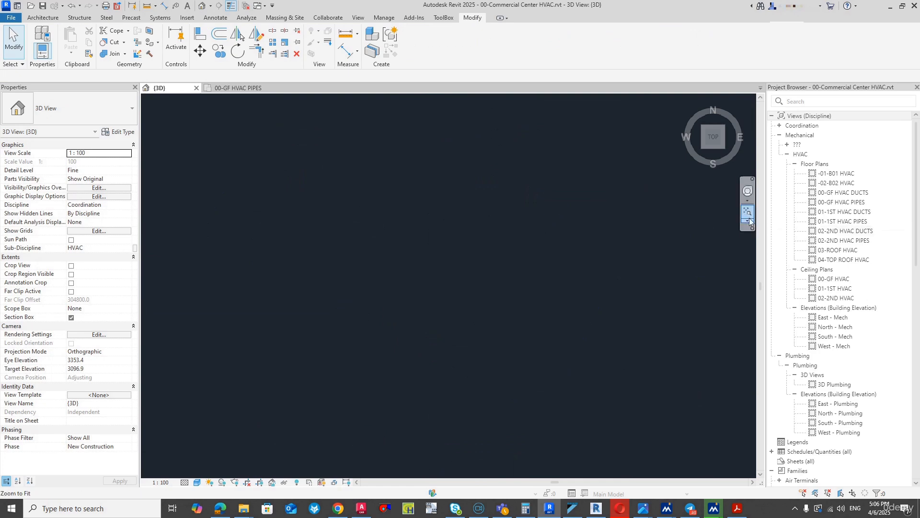
pyautogui.click(738, 215)
pyautogui.click(724, 149)
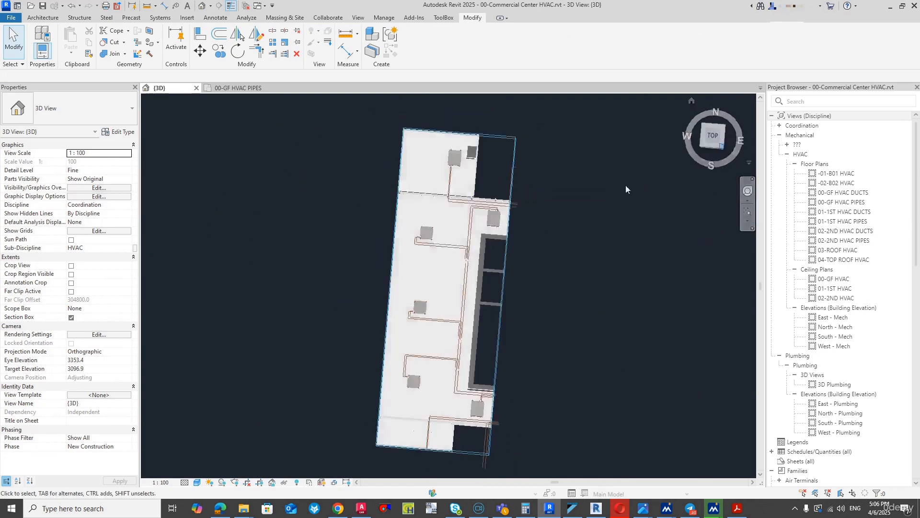
pyautogui.click(72, 318)
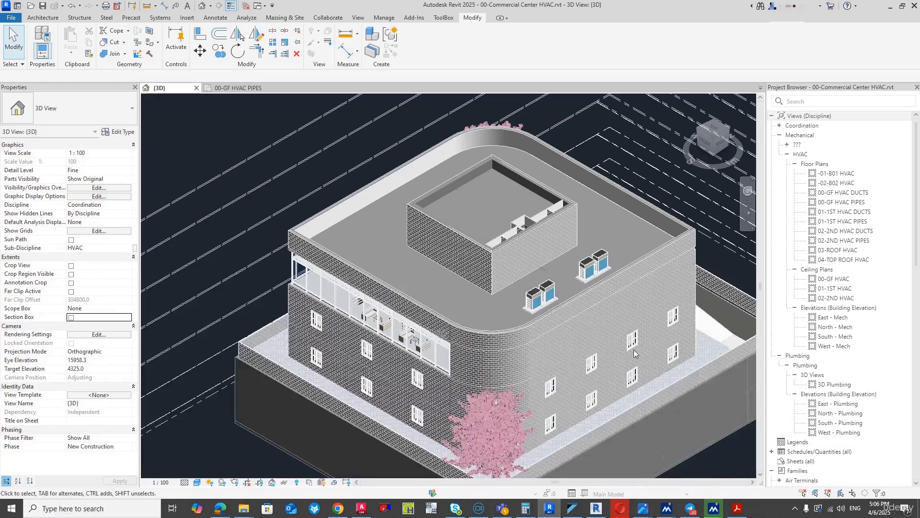
# - Set the new rooftop copper pipe's reference level to ROOF SSL and its middle elevation to 200 mm
pyautogui.scroll(5, 545, 268)
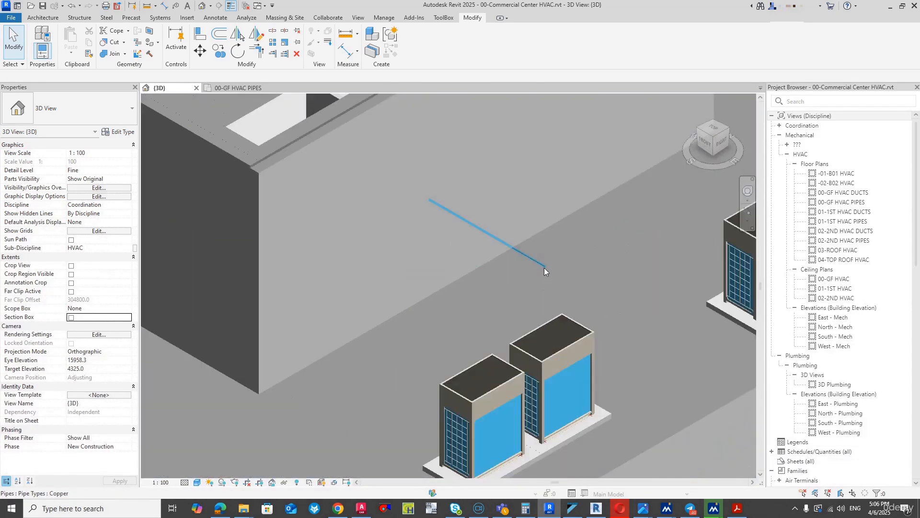
pyautogui.click(537, 261)
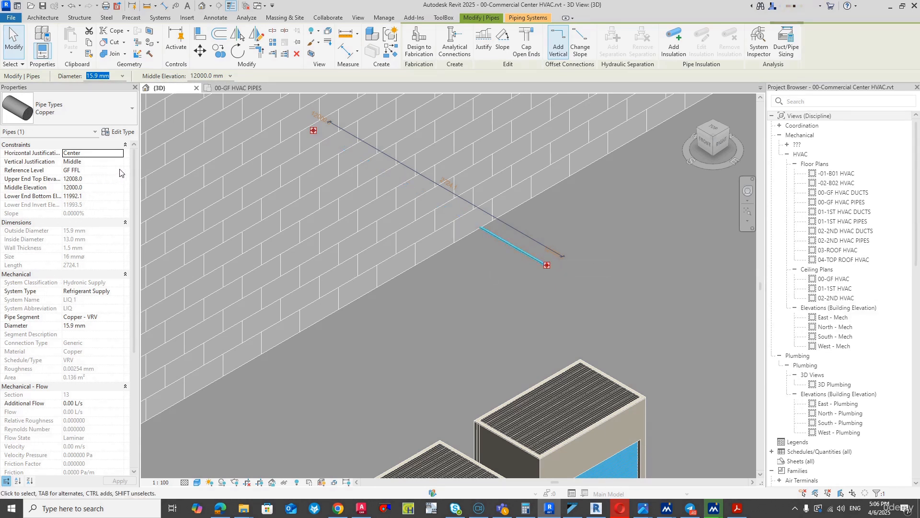
pyautogui.click(119, 171)
pyautogui.scroll(-3, 97, 199)
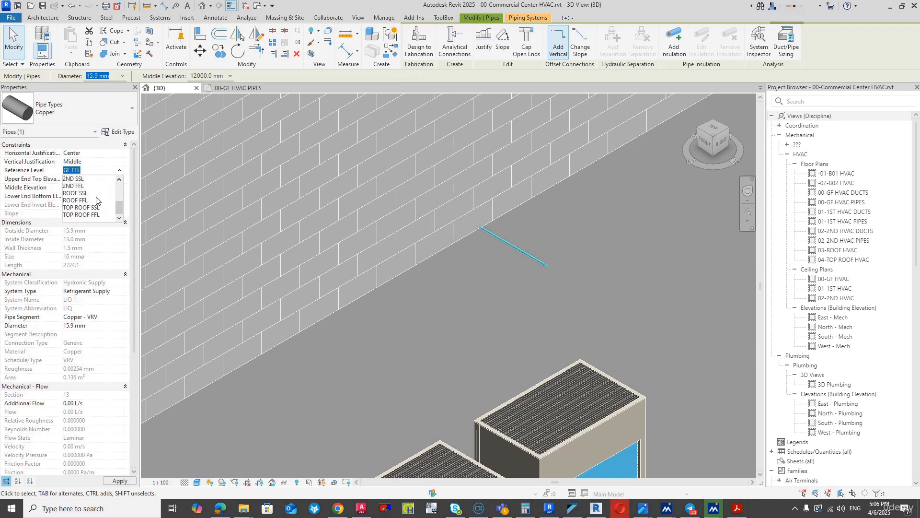
pyautogui.click(88, 193)
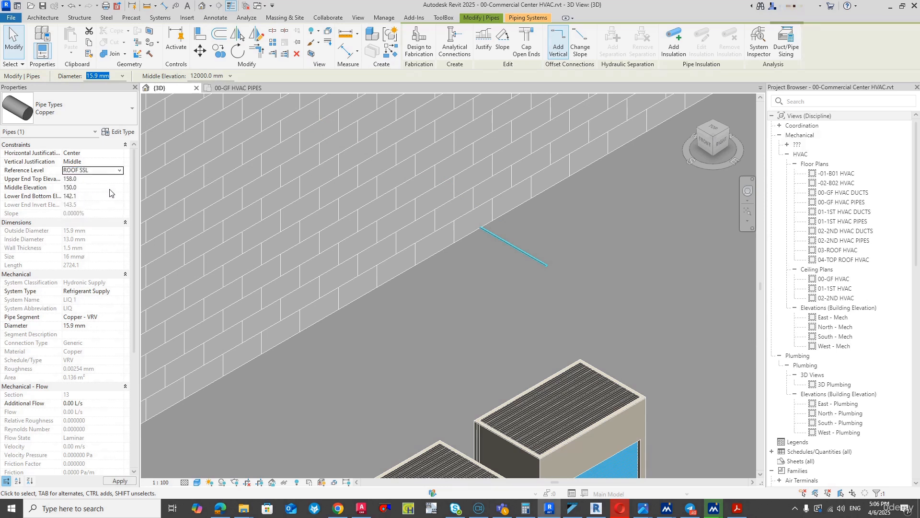
pyautogui.click(100, 188)
pyautogui.press('Return')
# - Show the roof from above and examine the connectors of the two northern outdoor units and the open end of the shaft pipe
pyautogui.scroll(-2, 418, 257)
pyautogui.scroll(-1, 418, 258)
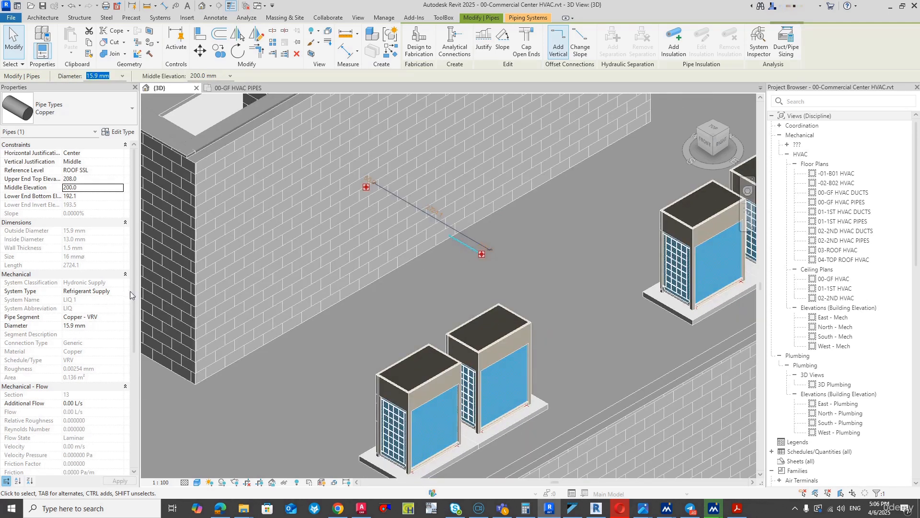
pyautogui.click(717, 134)
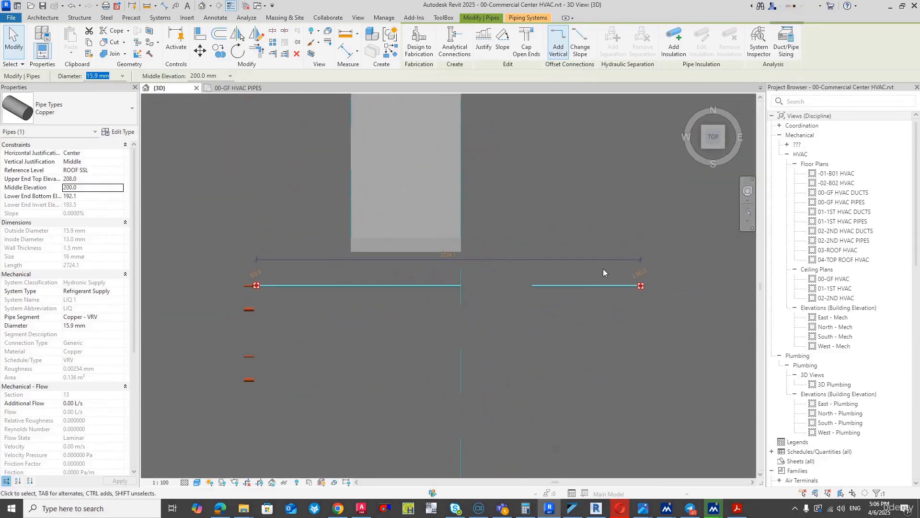
pyautogui.scroll(-3, 603, 269)
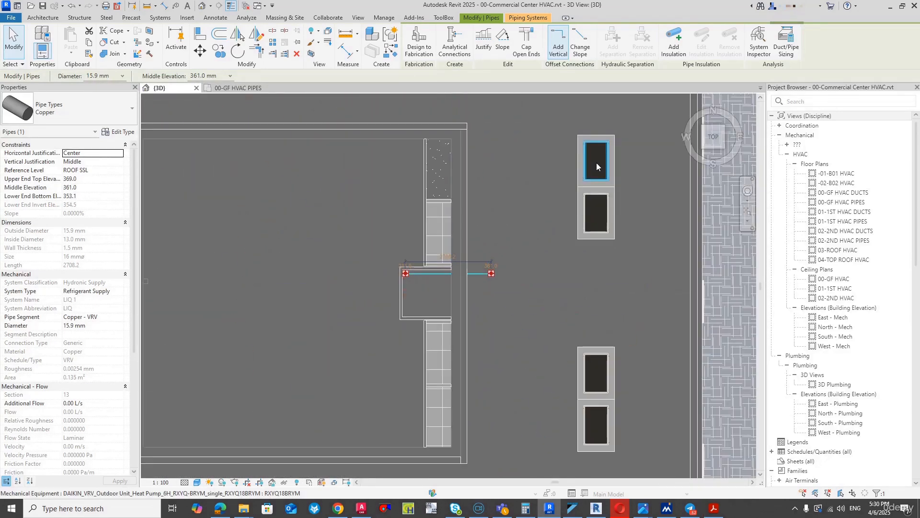
pyautogui.click(597, 166)
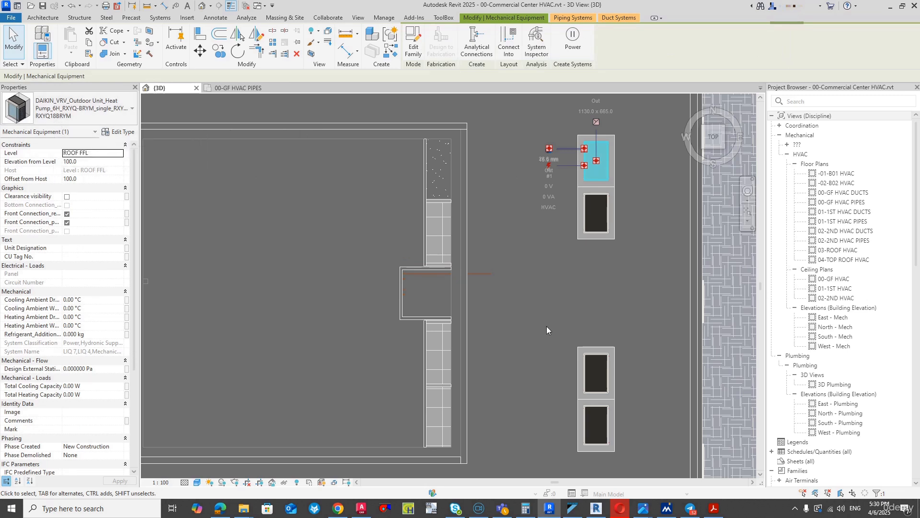
pyautogui.click(605, 228)
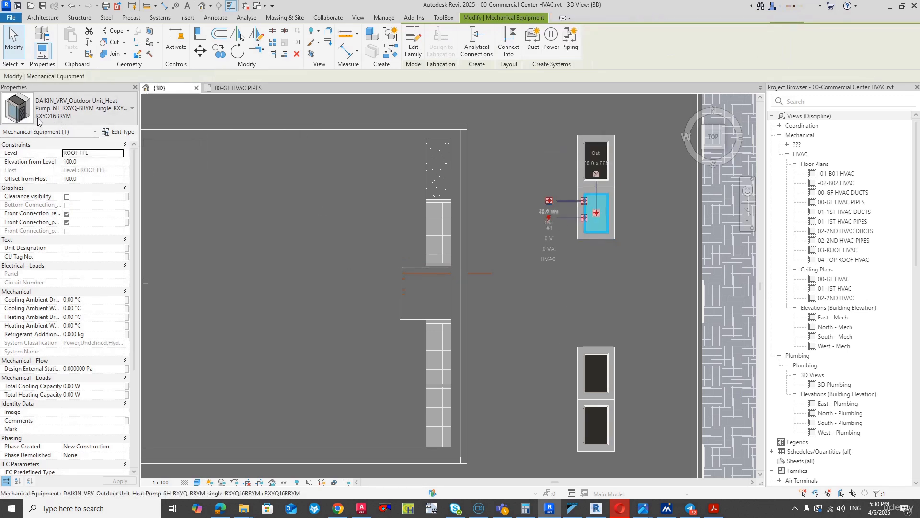
pyautogui.click(488, 275)
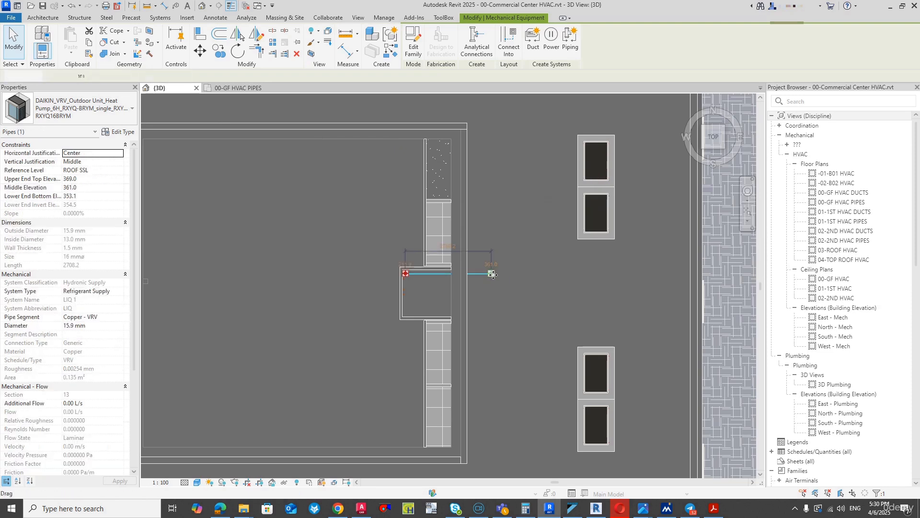
pyautogui.scroll(3, 494, 274)
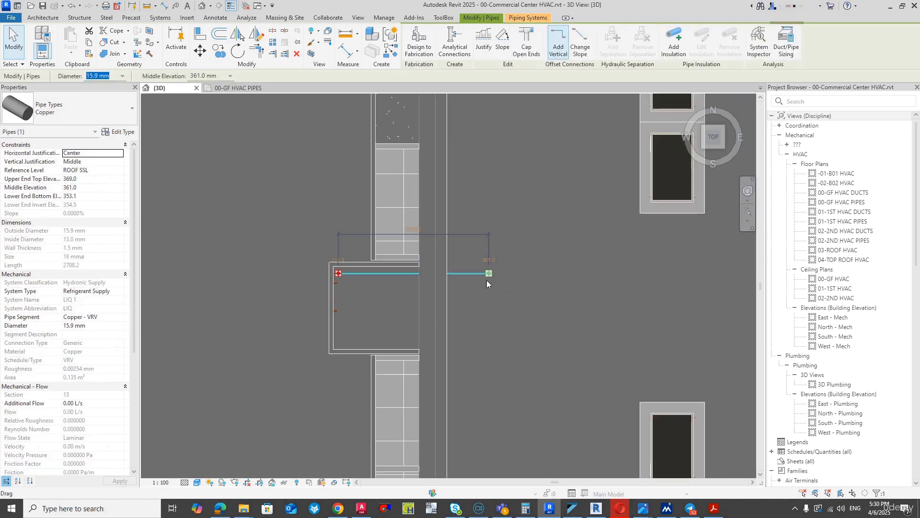
pyautogui.scroll(2, 488, 278)
pyautogui.scroll(-3, 488, 281)
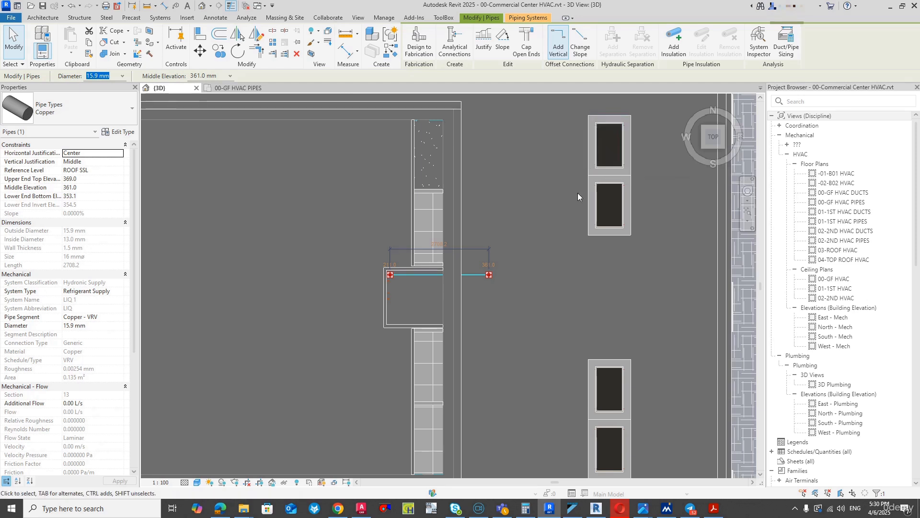
# - Draw a 15.9 mm copper pipe about 825 mm long westward from the northernmost outdoor unit's outlet connector
pyautogui.scroll(5, 608, 124)
pyautogui.click(607, 126)
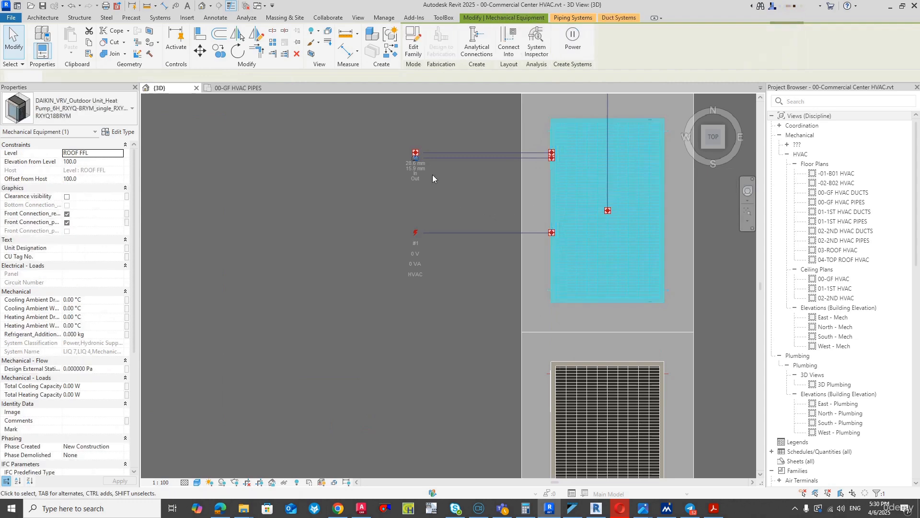
pyautogui.scroll(2, 428, 162)
pyautogui.scroll(2, 418, 161)
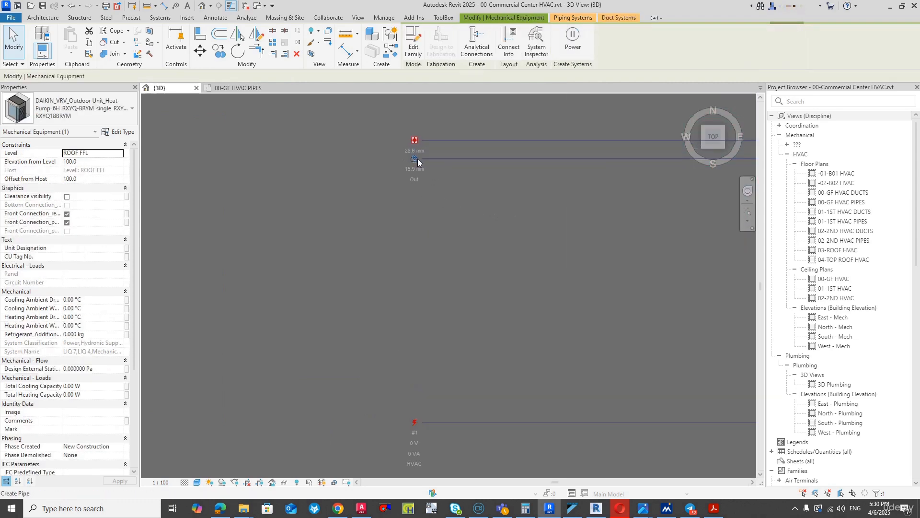
pyautogui.click(417, 159)
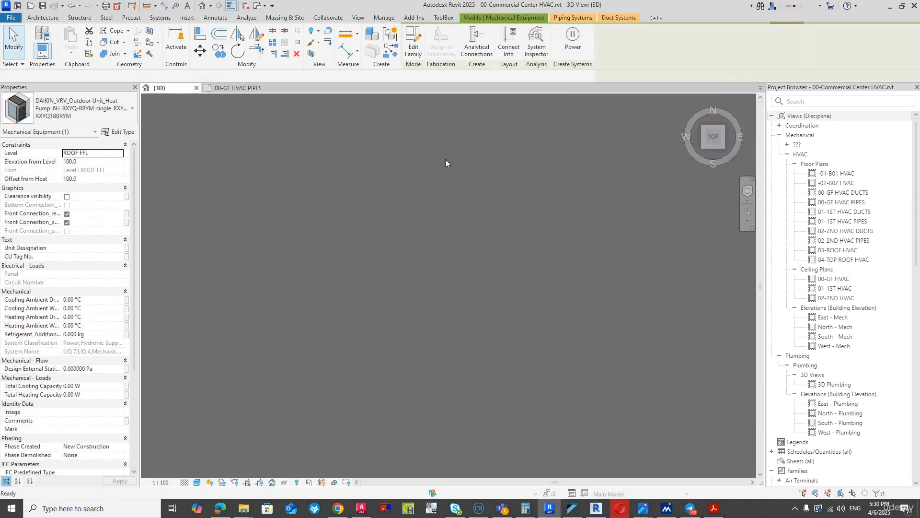
pyautogui.click(445, 158)
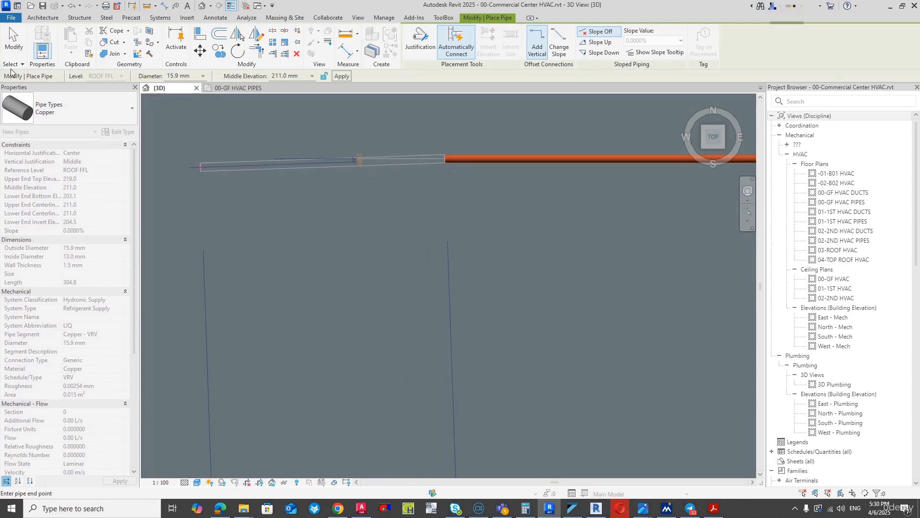
pyautogui.press('Escape')
pyautogui.press('Escape')
pyautogui.scroll(-2, 407, 258)
pyautogui.scroll(-2, 407, 254)
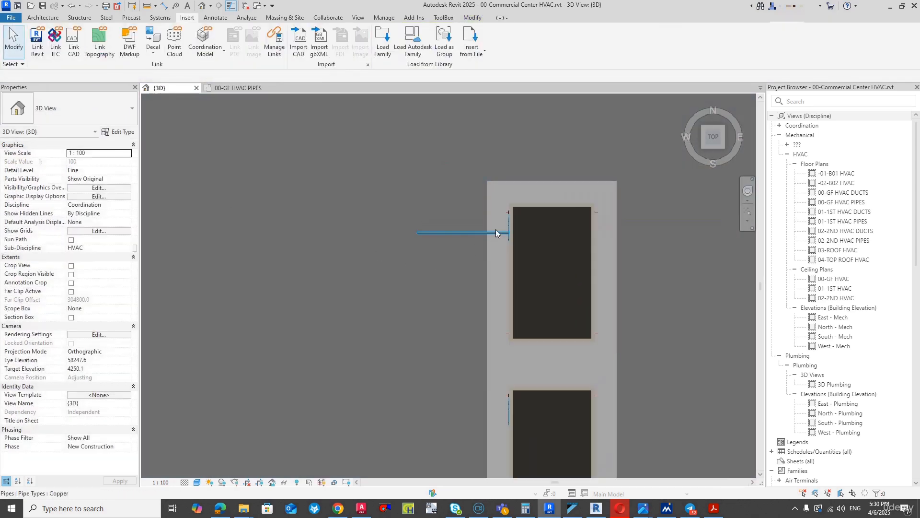
# - Draw a 28.6 mm copper pipe westward from the same outdoor unit's inlet connector, ending level with its 15.9 mm pipe
pyautogui.click(509, 208)
pyautogui.scroll(5, 412, 231)
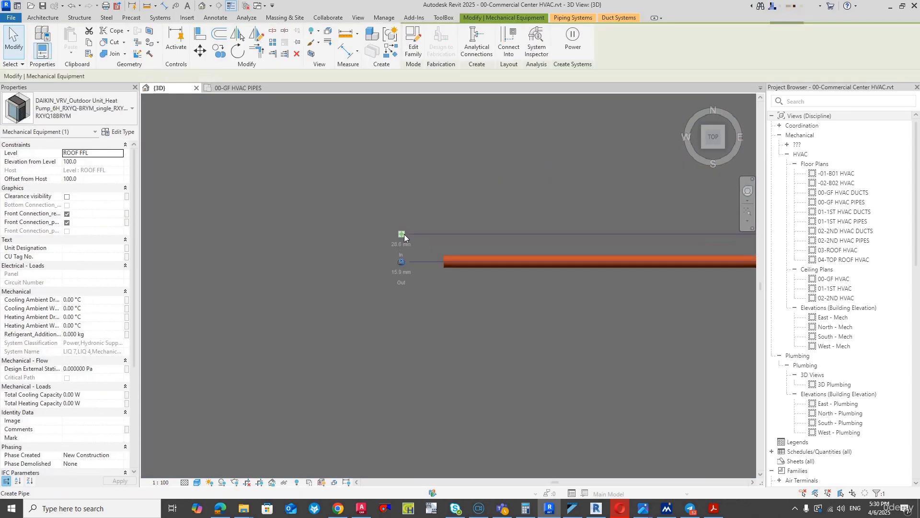
pyautogui.click(443, 232)
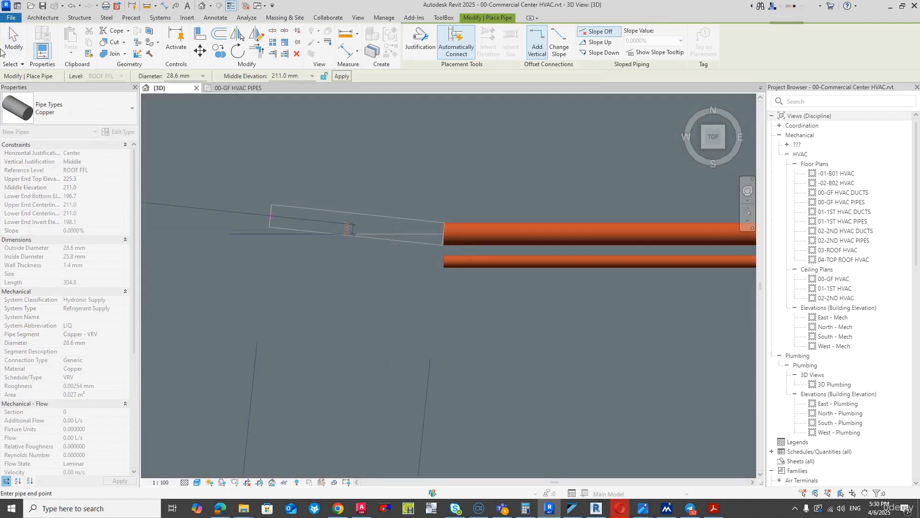
pyautogui.press('Escape')
pyautogui.press('Escape')
pyautogui.scroll(-3, 467, 200)
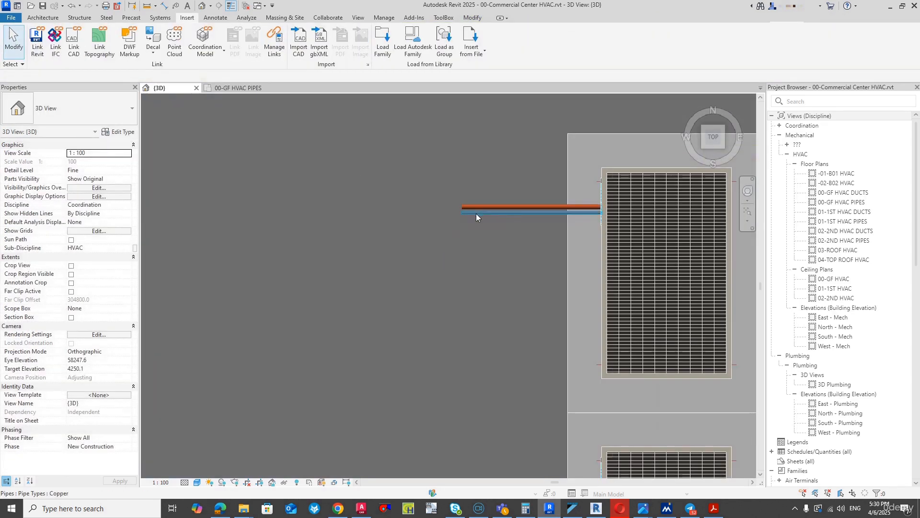
# - Match the shaft's rooftop pipe to the unit's 15.9 mm pipe: reference level ROOF FFL and middle elevation 211 mm
pyautogui.click(475, 209)
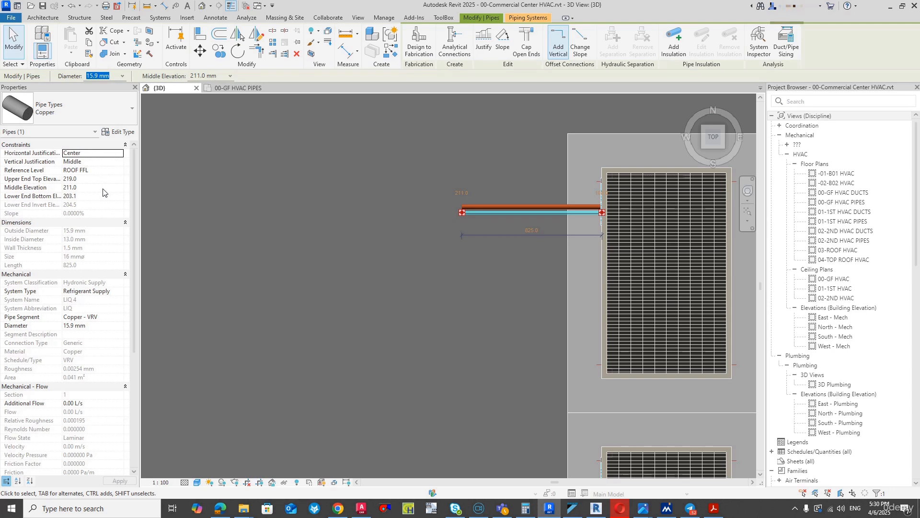
pyautogui.click(103, 189)
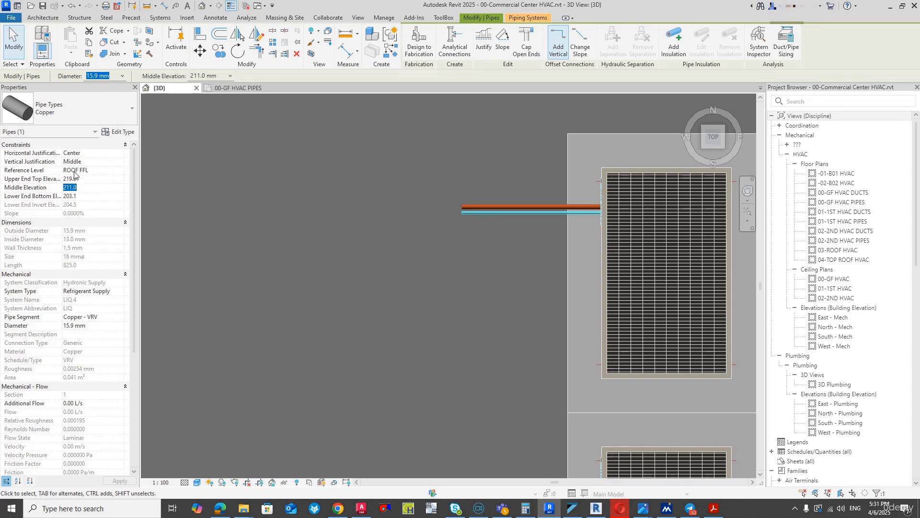
pyautogui.scroll(-6, 470, 163)
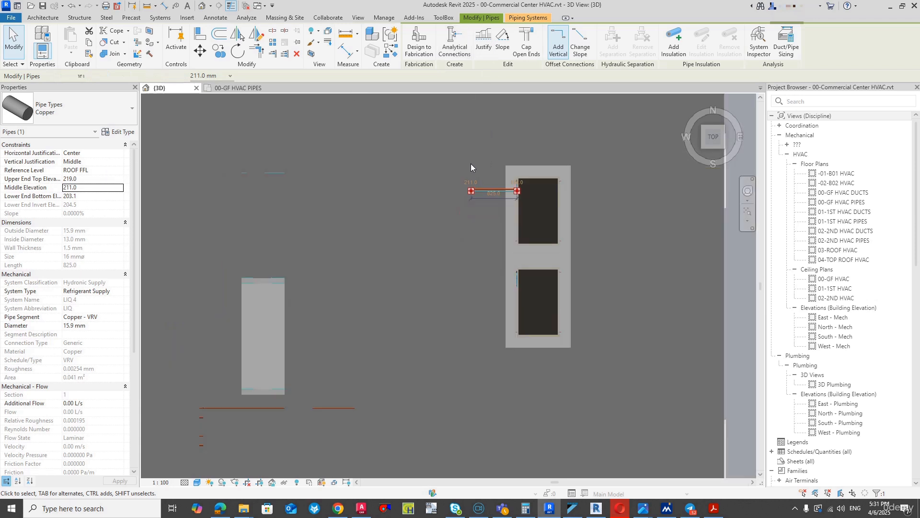
pyautogui.scroll(2, 390, 309)
pyautogui.click(384, 307)
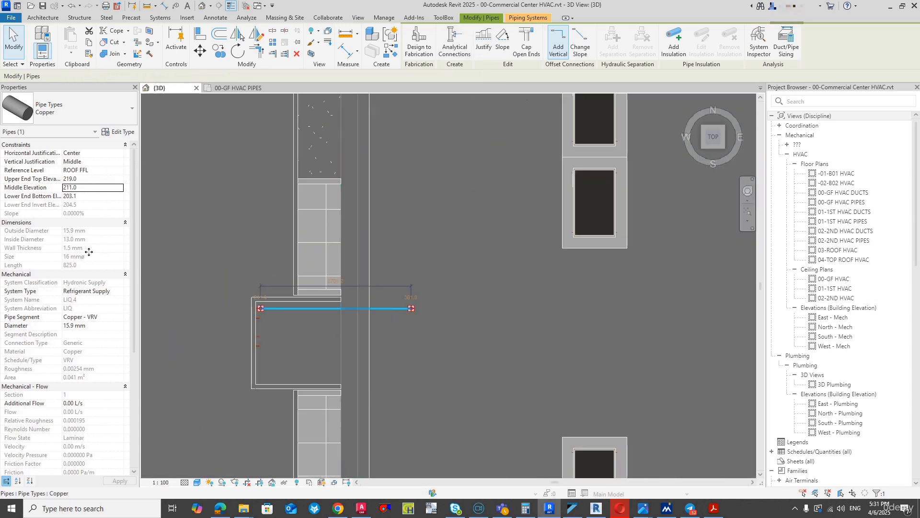
pyautogui.click(119, 171)
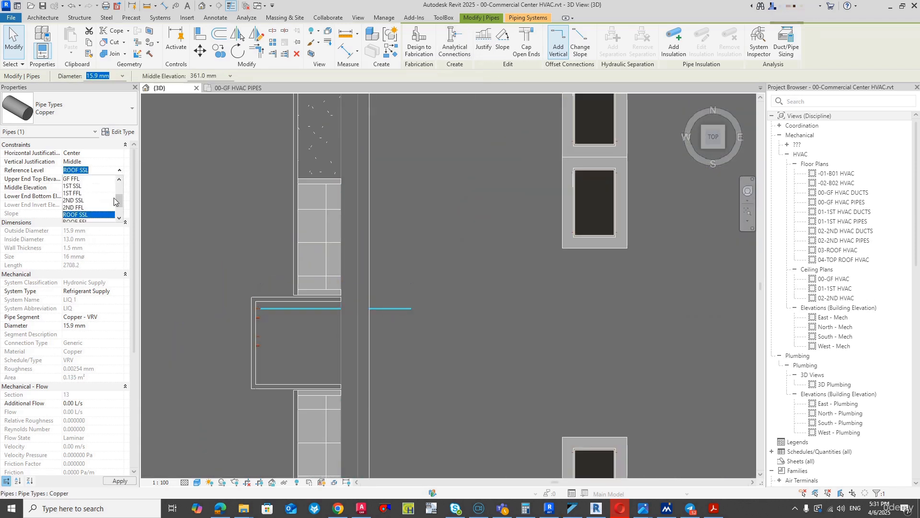
pyautogui.scroll(-1, 105, 217)
pyautogui.click(77, 200)
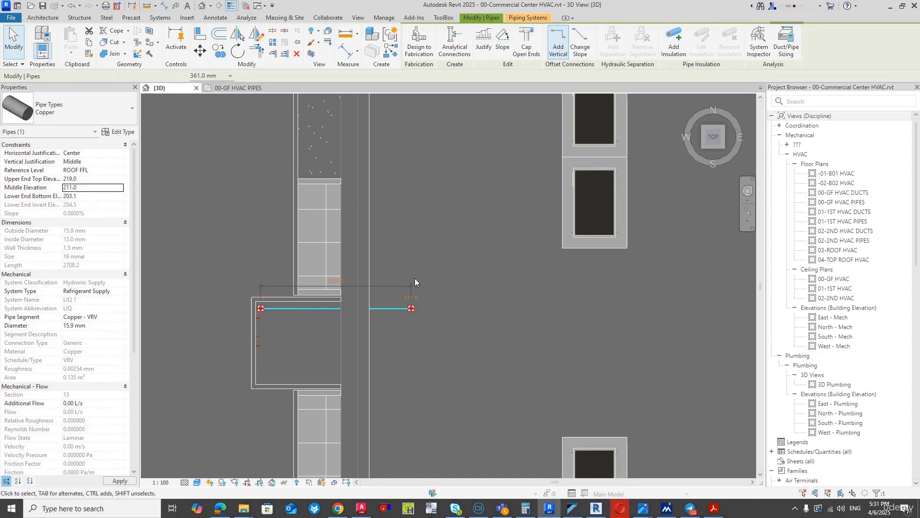
# - Draw a pipe from the rooftop shaft pipe's open east end straight north, stopping just south of the outdoor unit's pipes
pyautogui.rightClick(413, 311)
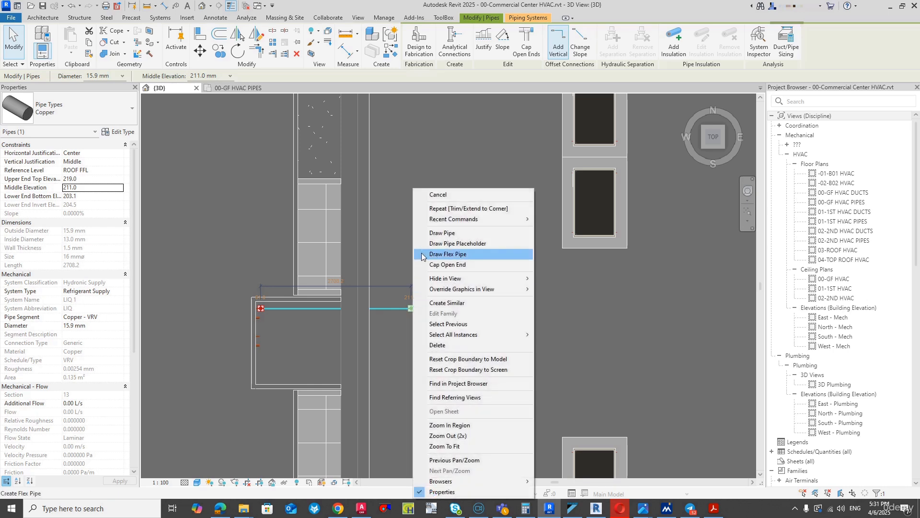
pyautogui.click(424, 232)
pyautogui.scroll(-2, 418, 204)
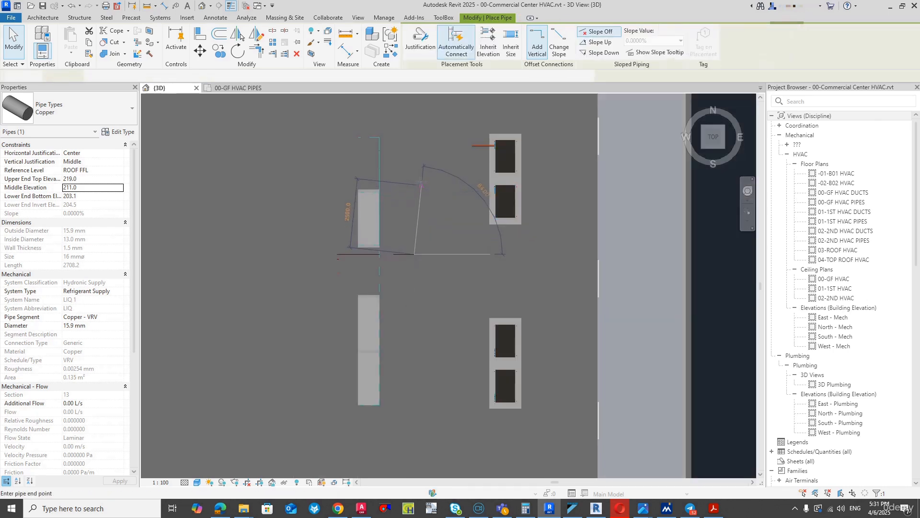
pyautogui.press('Escape')
pyautogui.press('Escape')
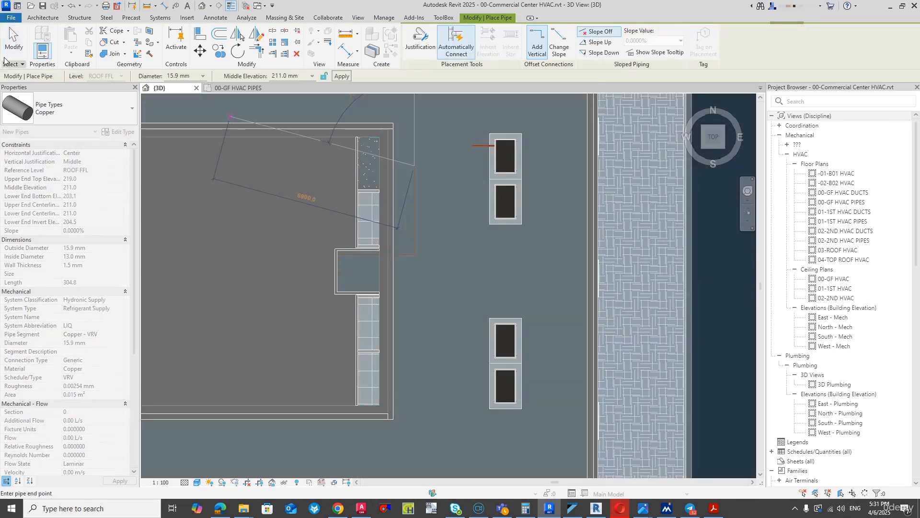
# - Join the northward pipe run to the outdoor unit's 15.9 mm pipe with Trim/Extend to Corner
pyautogui.scroll(3, 485, 146)
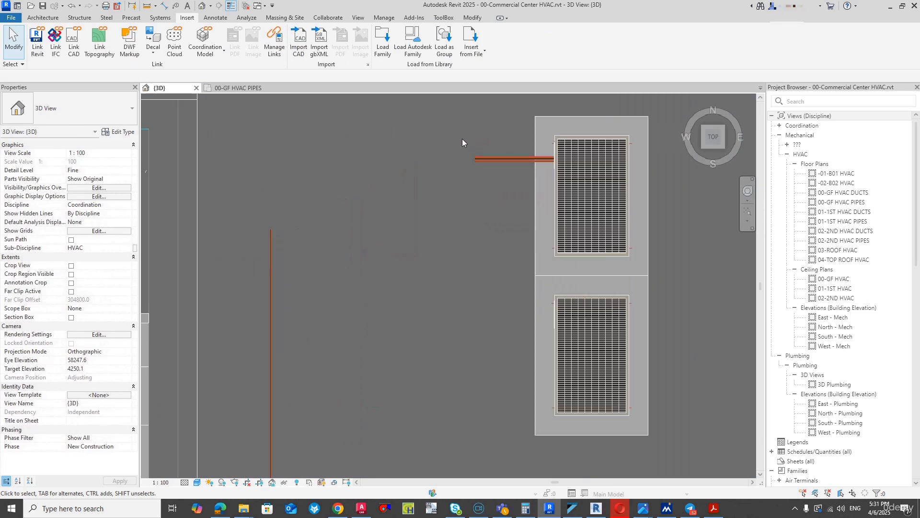
pyautogui.press('t')
pyautogui.press('r')
pyautogui.click(272, 307)
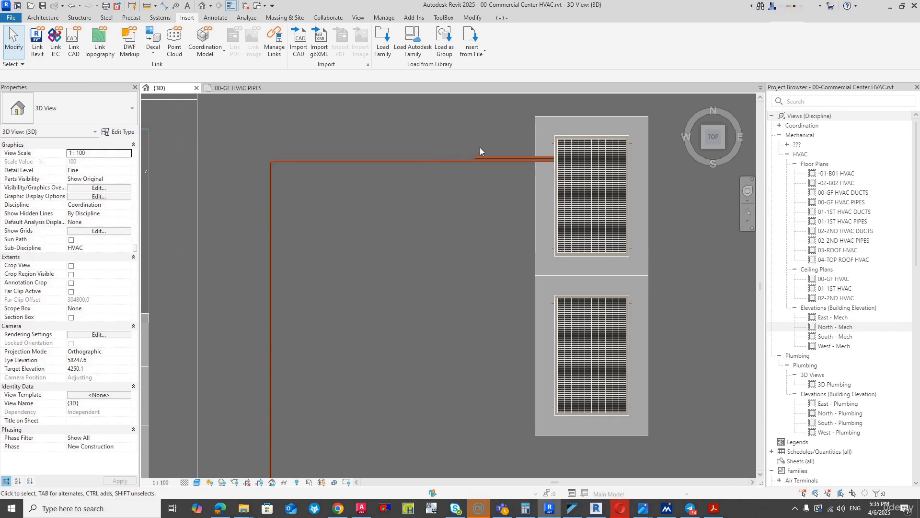
# - In the 00-GF HVAC PIPES plan, start a pipe from the upper 28.6 mm pipe's open end at the mech shaft, with middle elevation 12000 mm
pyautogui.click(235, 88)
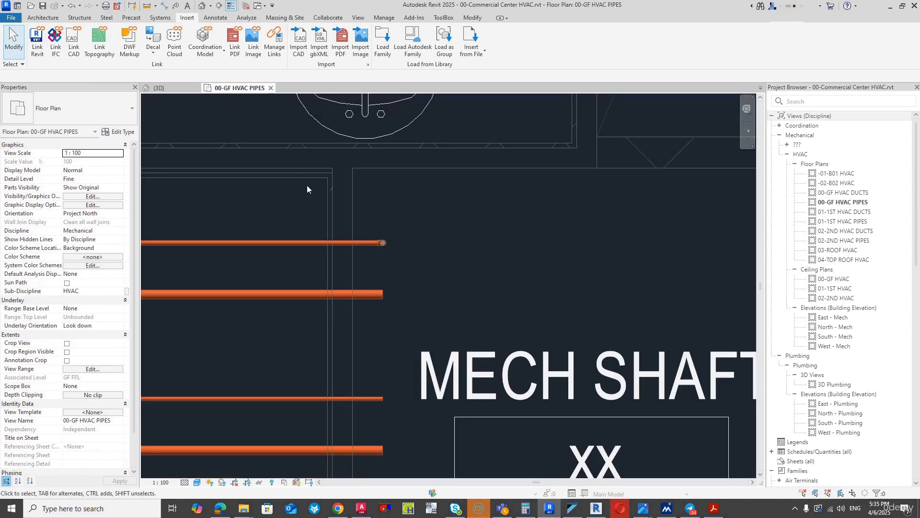
pyautogui.click(384, 297)
pyautogui.rightClick(385, 296)
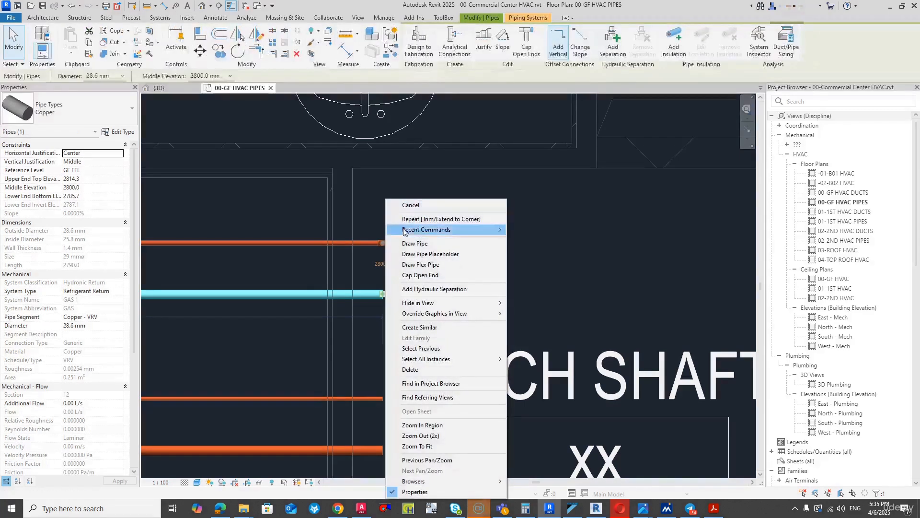
pyautogui.click(406, 240)
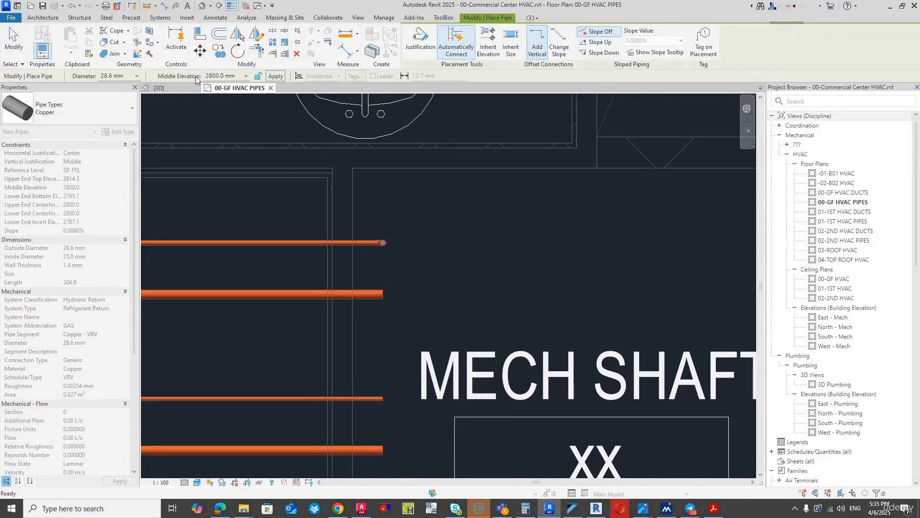
pyautogui.click(217, 75)
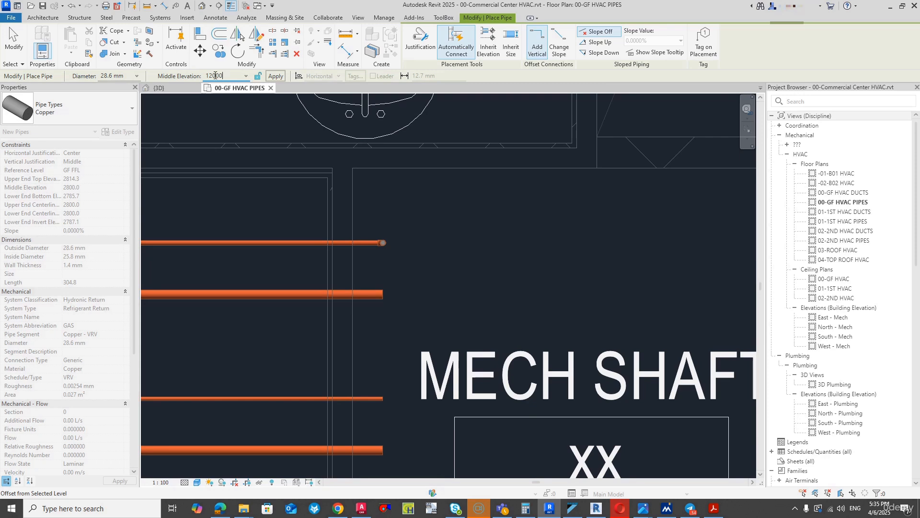
pyautogui.write('12000')
pyautogui.press('Return')
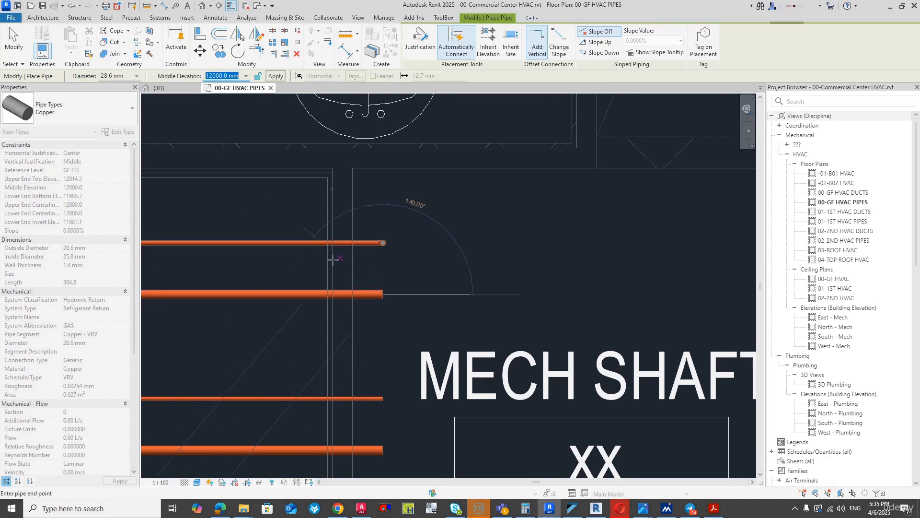
# - Run the raised 28.6 mm pipe horizontally across the mech shaft to just before the vertical grid line and return to the 3D view
pyautogui.scroll(-3, 300, 246)
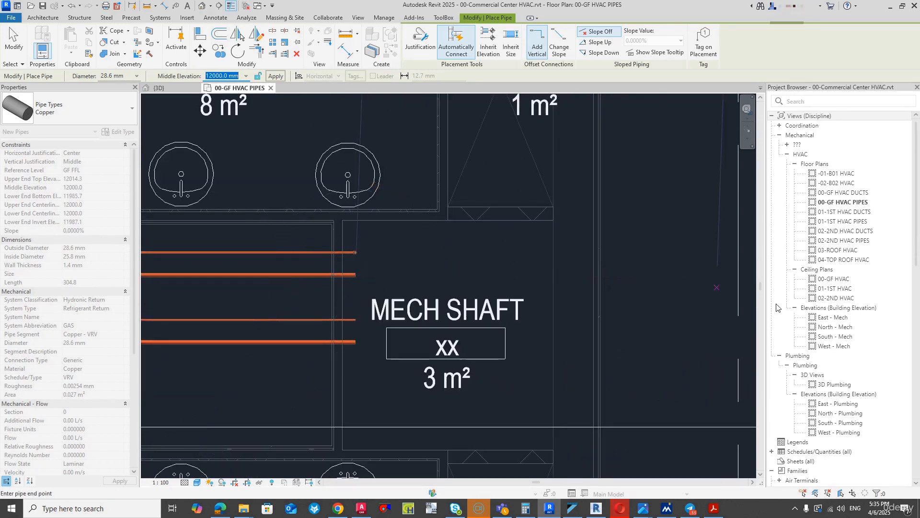
pyautogui.click(717, 276)
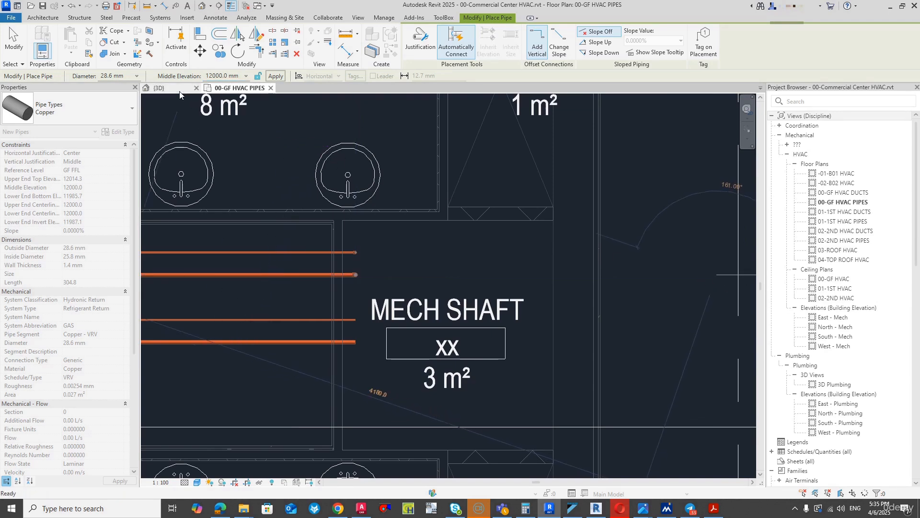
pyautogui.click(163, 88)
pyautogui.click(16, 43)
pyautogui.scroll(-3, 344, 133)
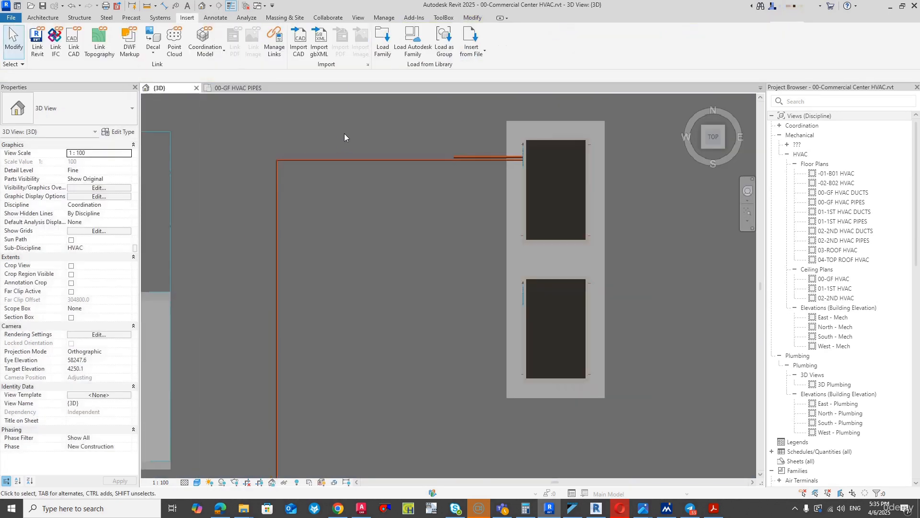
# - Set the reference level of the raised 28.6 mm pipe crossing the mech shaft to ROOF FFL
pyautogui.scroll(3, 287, 361)
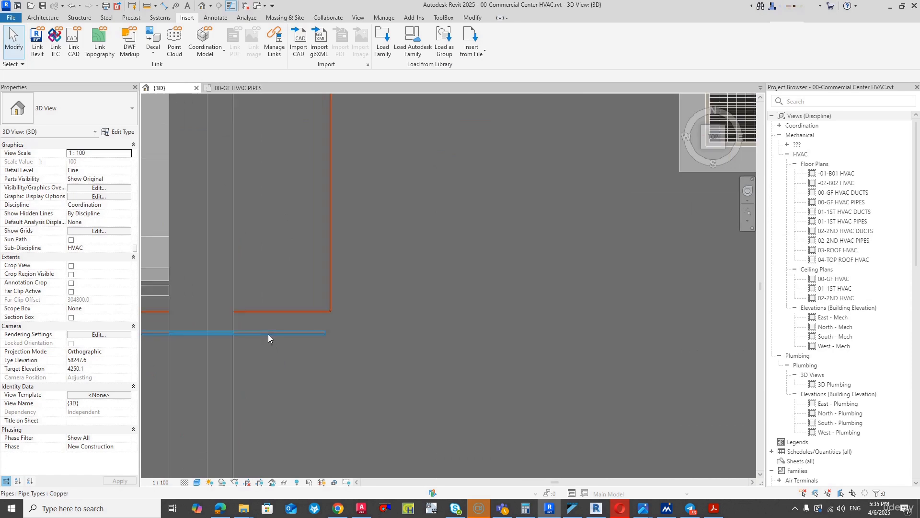
pyautogui.click(268, 335)
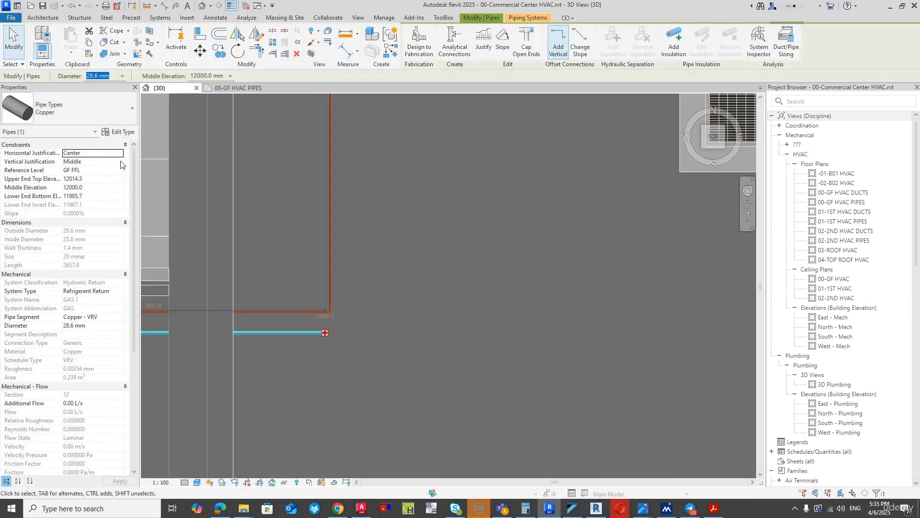
pyautogui.click(119, 172)
pyautogui.scroll(-3, 89, 191)
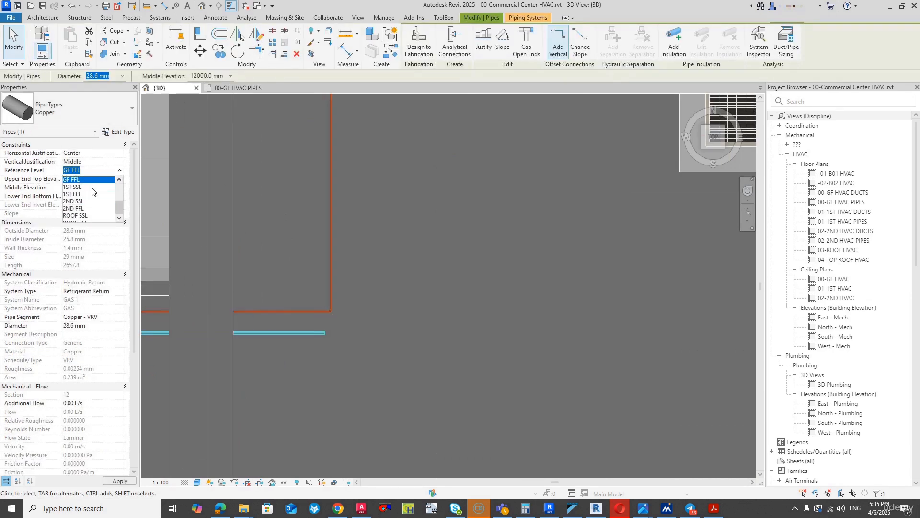
pyautogui.click(88, 200)
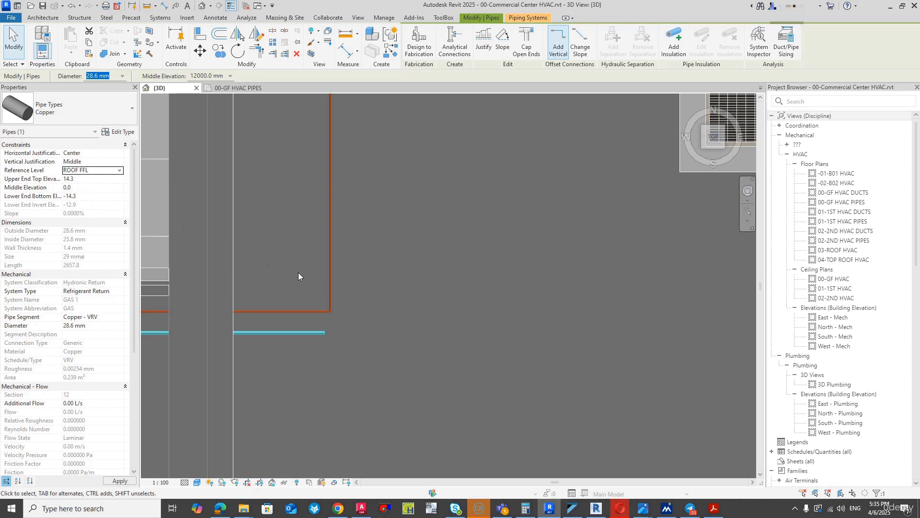
pyautogui.click(410, 326)
# - Match the shaft's raised 28.6 mm pipe to the outdoor unit's 28.6 mm pipe by setting its middle elevation to 211.0 mm
pyautogui.scroll(4, 495, 101)
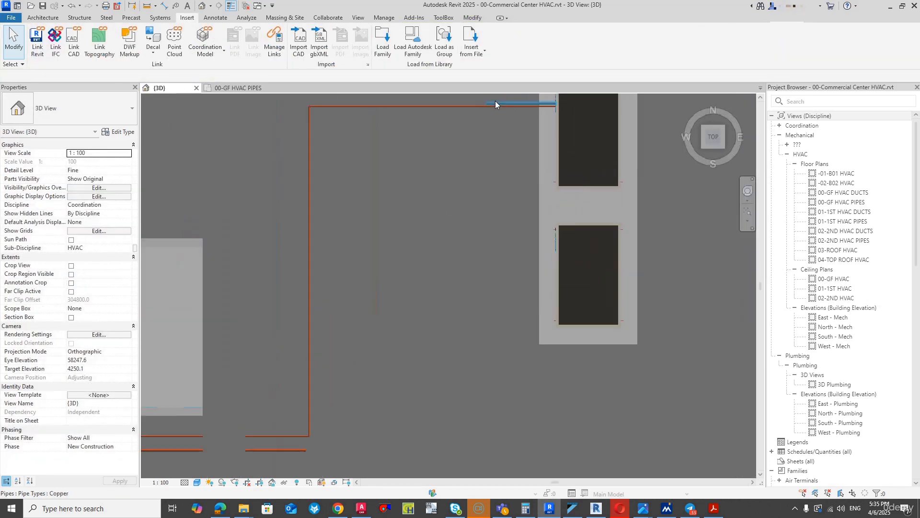
pyautogui.click(494, 104)
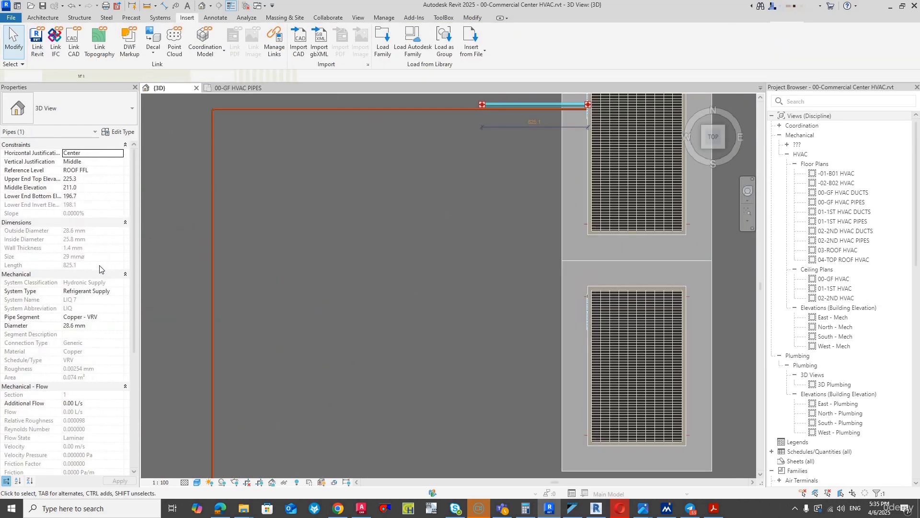
pyautogui.click(110, 187)
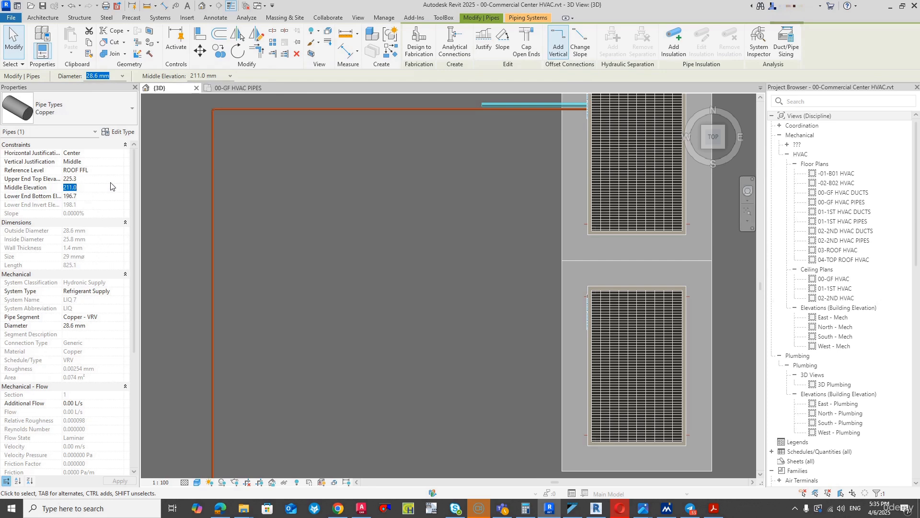
pyautogui.click(345, 159)
pyautogui.scroll(-3, 345, 159)
pyautogui.scroll(2, 267, 368)
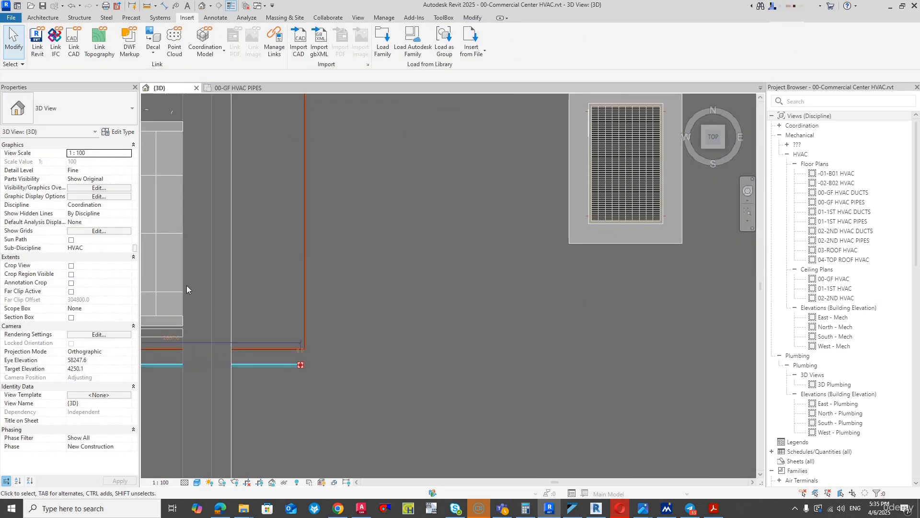
pyautogui.click(95, 188)
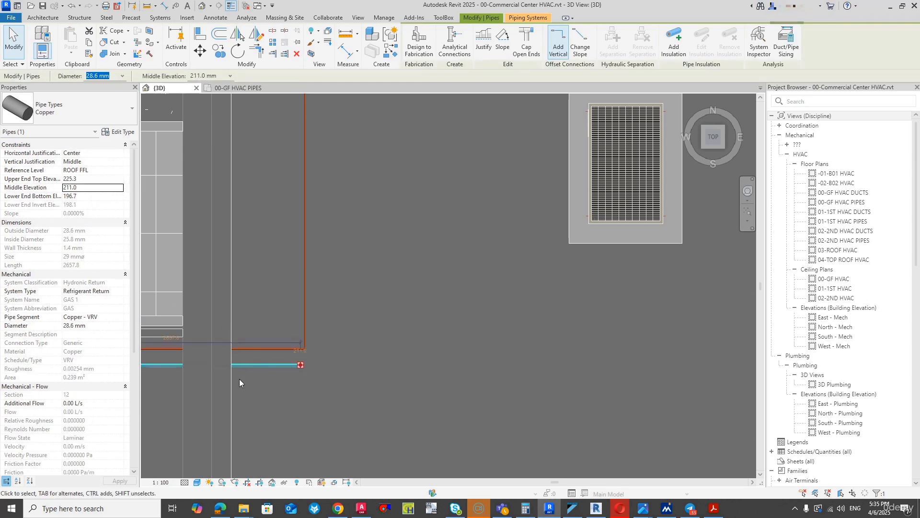
# - In the 00-GF HVAC PIPES plan, nudge the upper 28.6 mm pipe north until it lies beyond the thinner pipe beside it
pyautogui.scroll(-3, 312, 363)
pyautogui.scroll(3, 288, 359)
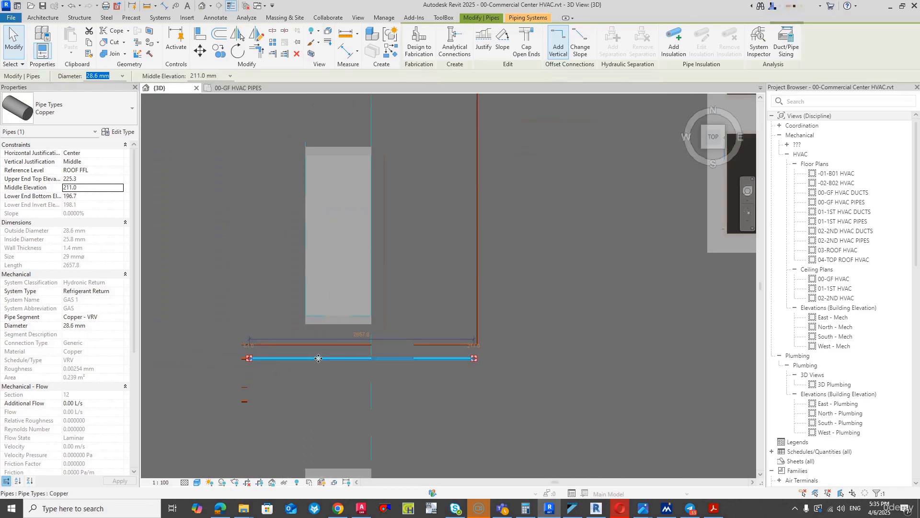
pyautogui.click(231, 89)
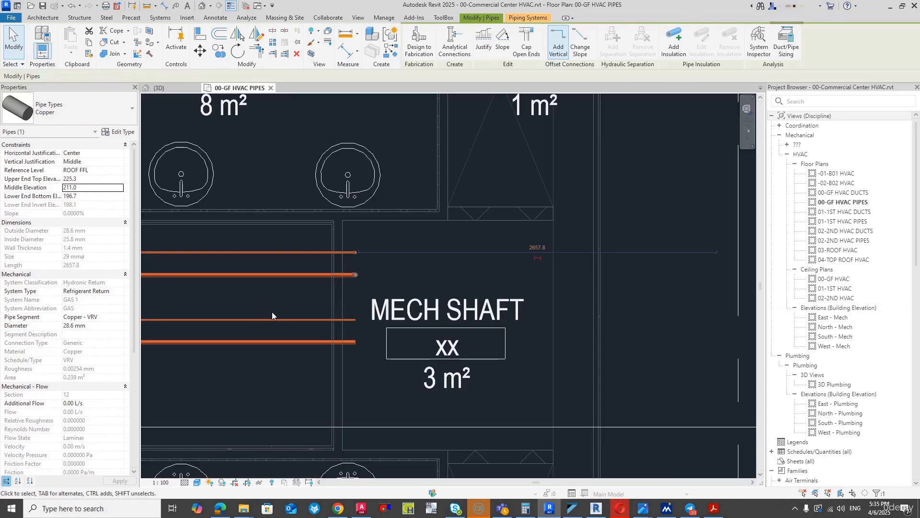
pyautogui.click(292, 280)
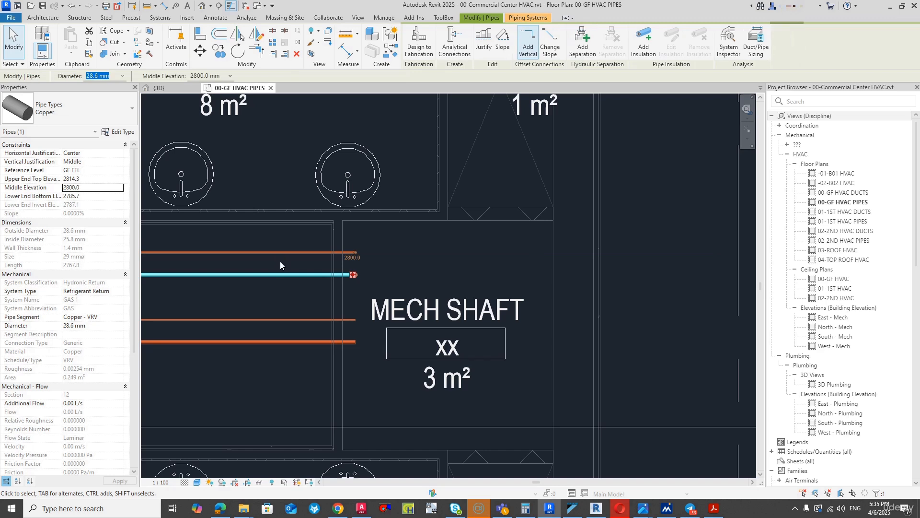
pyautogui.press('Up')
pyautogui.press('Up')
pyautogui.press('Up')
pyautogui.press('Up')
pyautogui.press('Up')
pyautogui.press('Up')
pyautogui.press('Up')
pyautogui.press('Up')
pyautogui.press('Up')
pyautogui.press('Up')
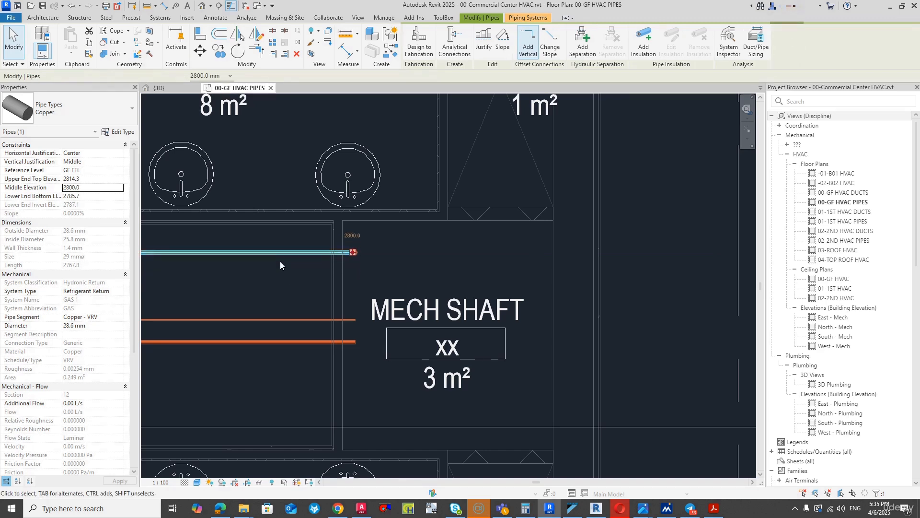
pyautogui.press('Up')
pyautogui.press('Up')
pyautogui.press('Up')
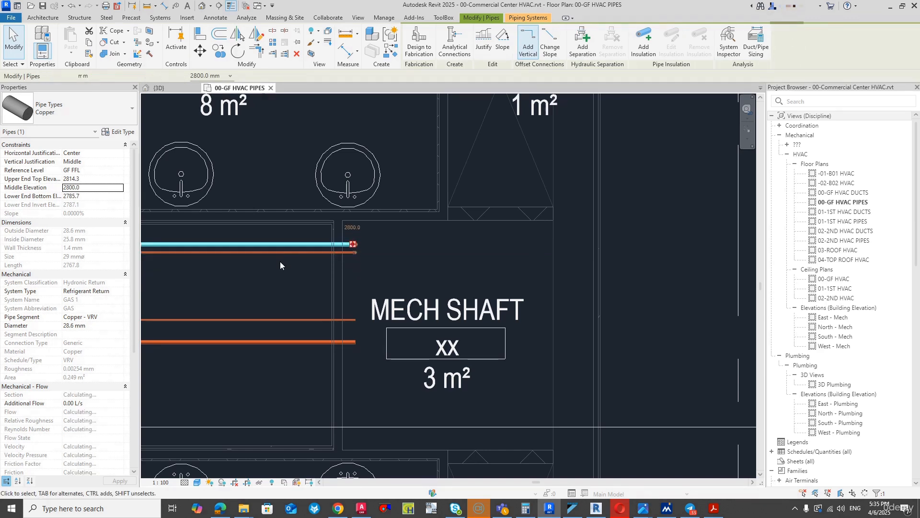
pyautogui.press('Up')
pyautogui.press('Up')
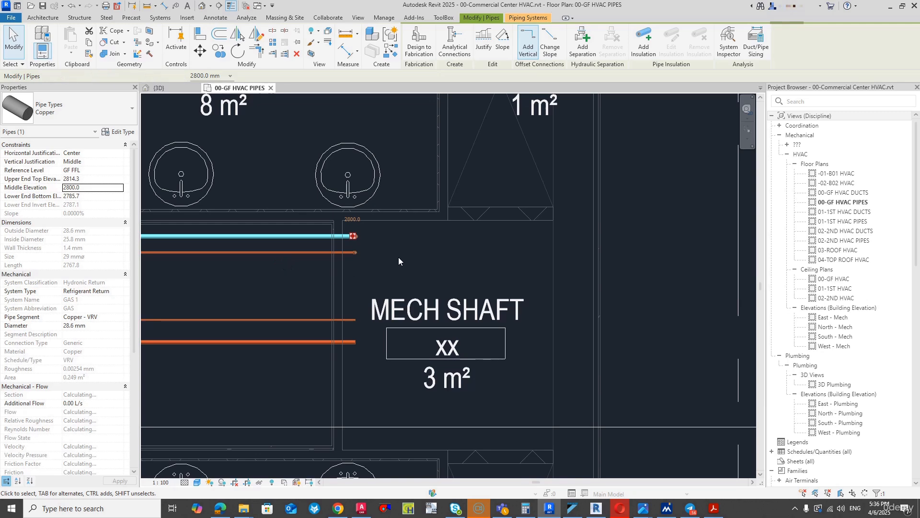
# - Select the two upper horizontal pipes running into the mech shaft together and nudge them slightly south
pyautogui.scroll(-4, 391, 262)
pyautogui.scroll(6, 219, 240)
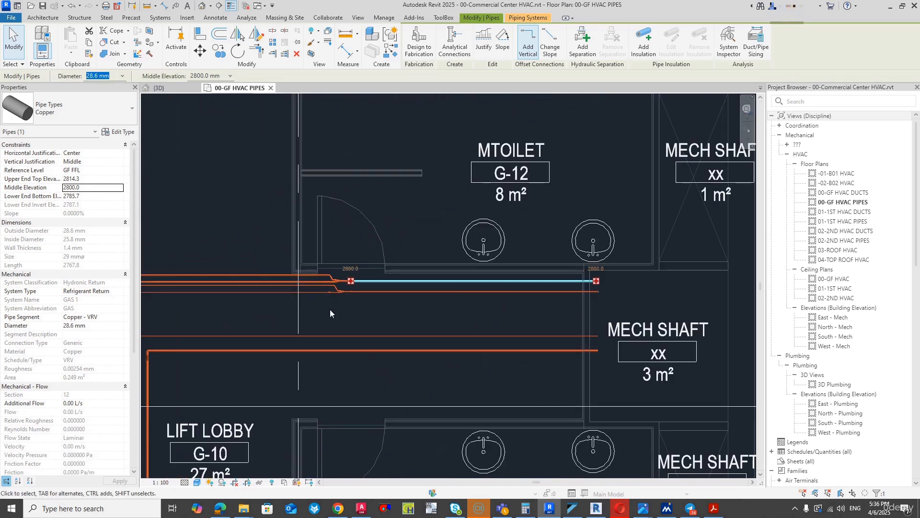
pyautogui.click(370, 312)
pyautogui.moveTo(370, 312); pyautogui.dragTo(359, 257)
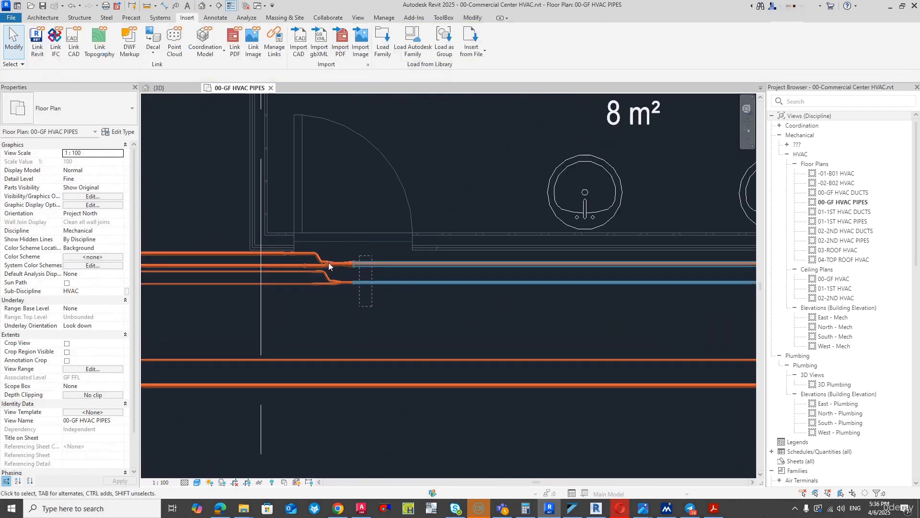
pyautogui.press('Down')
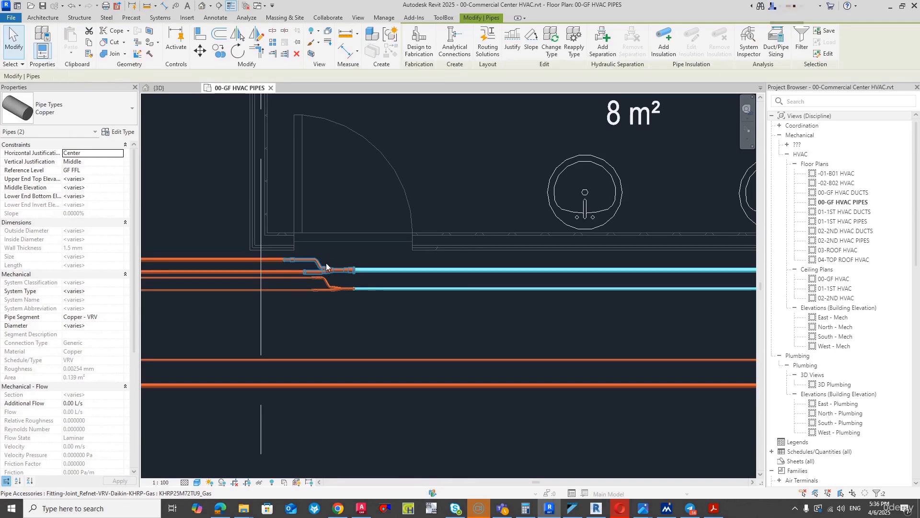
# - In the 3D view, draw a 28.6 mm pipe from the rooftop pipe's open east end straight north, just past the outdoor unit's pipes
pyautogui.scroll(-4, 396, 305)
pyautogui.scroll(-1, 532, 355)
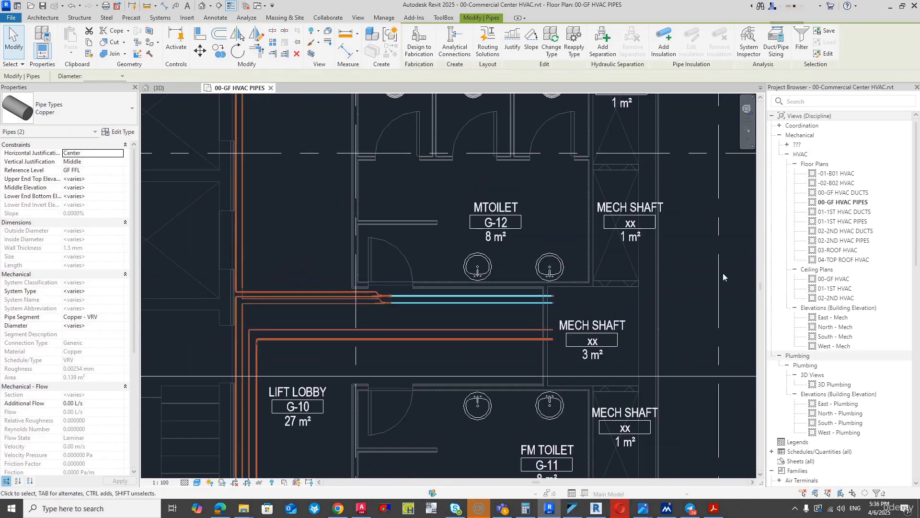
pyautogui.click(158, 88)
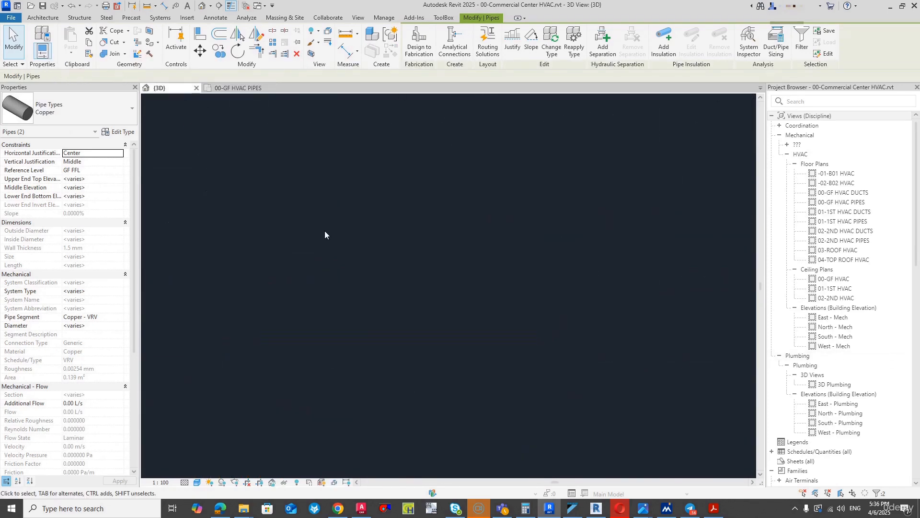
pyautogui.click(589, 325)
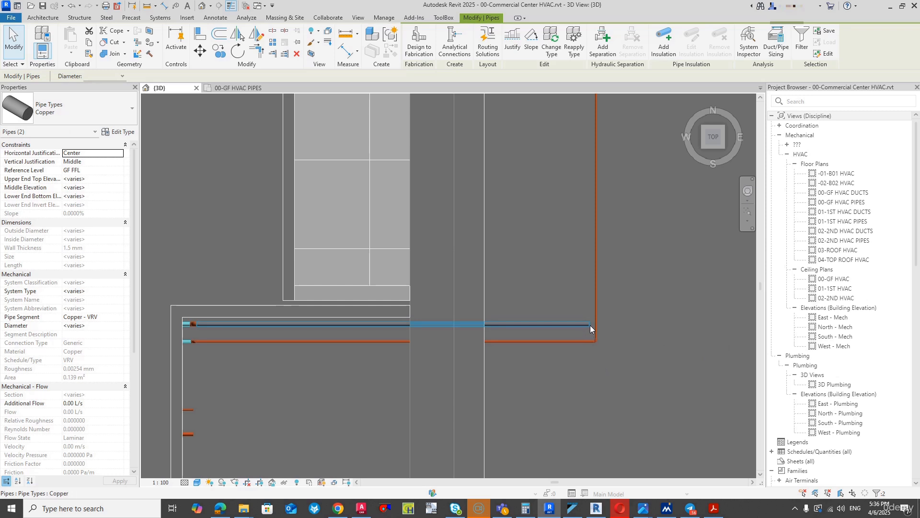
pyautogui.rightClick(589, 325)
pyautogui.click(641, 60)
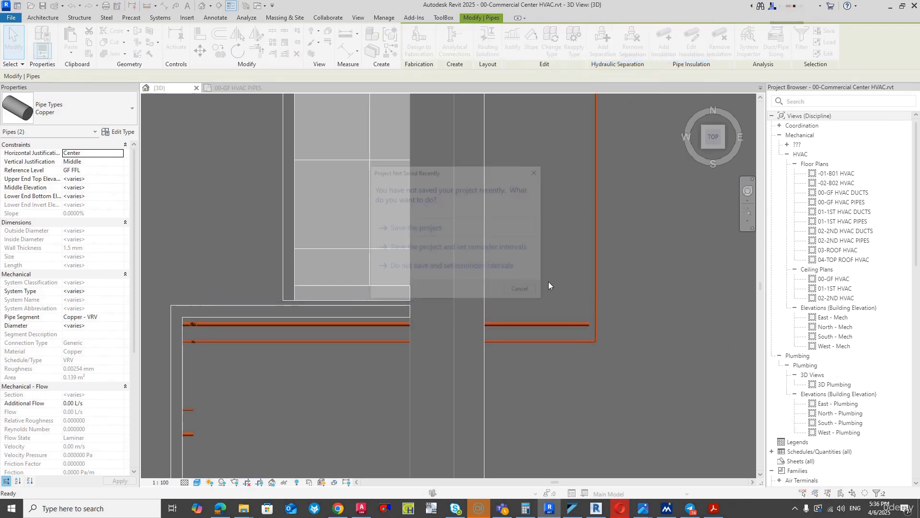
pyautogui.click(520, 288)
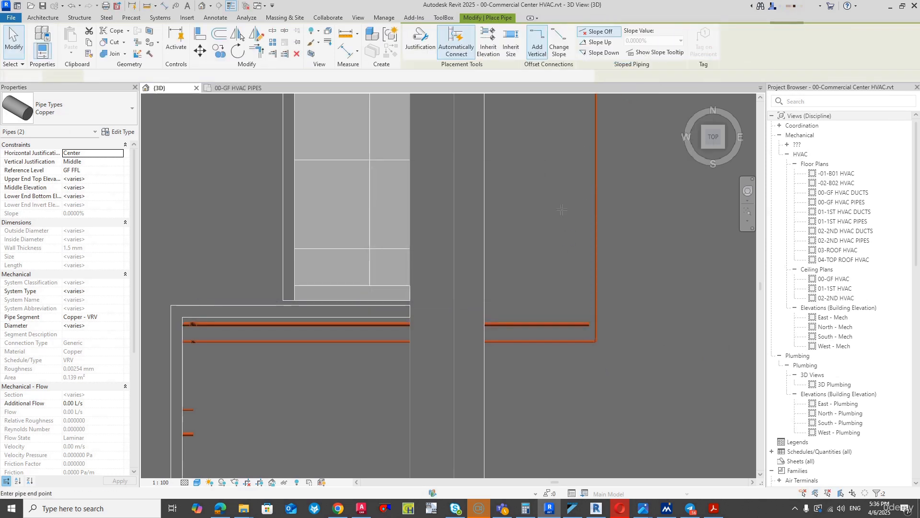
pyautogui.scroll(-3, 562, 210)
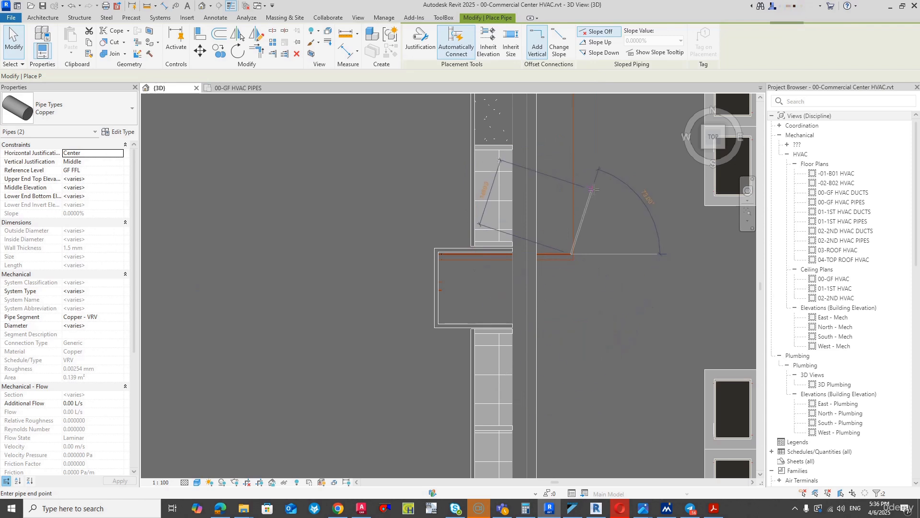
pyautogui.moveTo(593, 189); pyautogui.dragTo(494, 427, button='middle')
pyautogui.scroll(3, 475, 293)
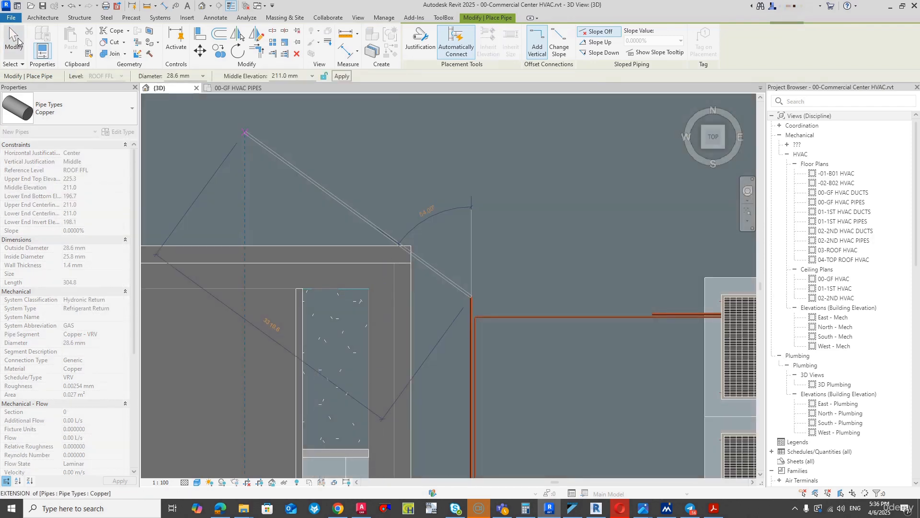
pyautogui.click(13, 43)
# - Join the new northward pipe to the outdoor unit's 28.6 mm pipe with Trim/Extend to Corner
pyautogui.press('t')
pyautogui.press('r')
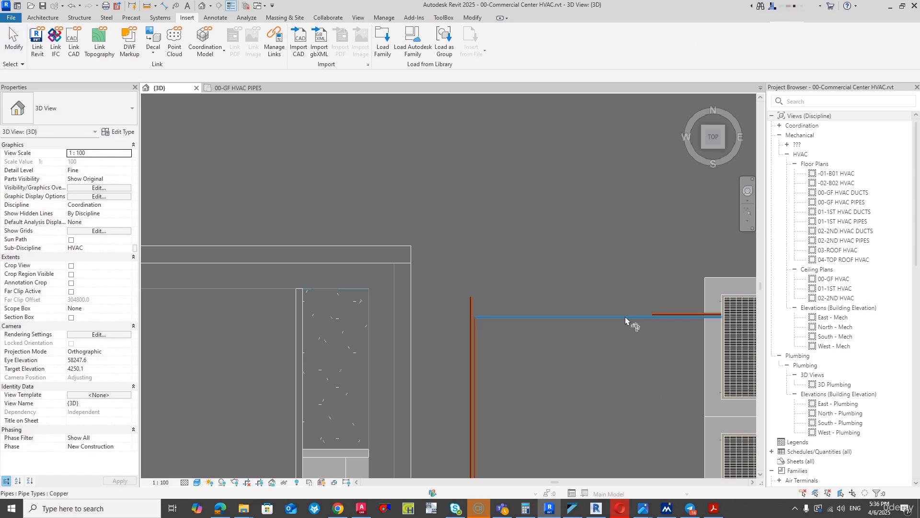
pyautogui.click(625, 317)
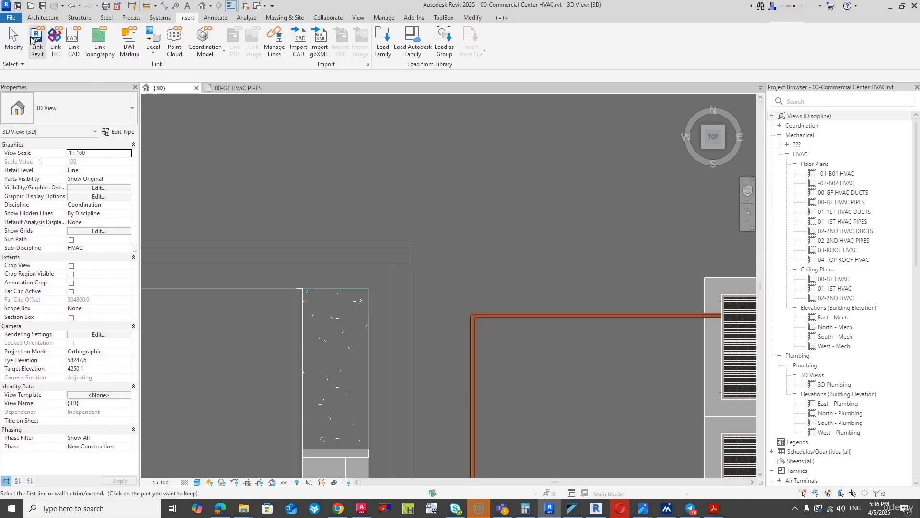
pyautogui.click(13, 43)
# - Select both north-south rooftop pipes together and nudge them west toward the building wall
pyautogui.scroll(-3, 487, 273)
pyautogui.scroll(4, 491, 453)
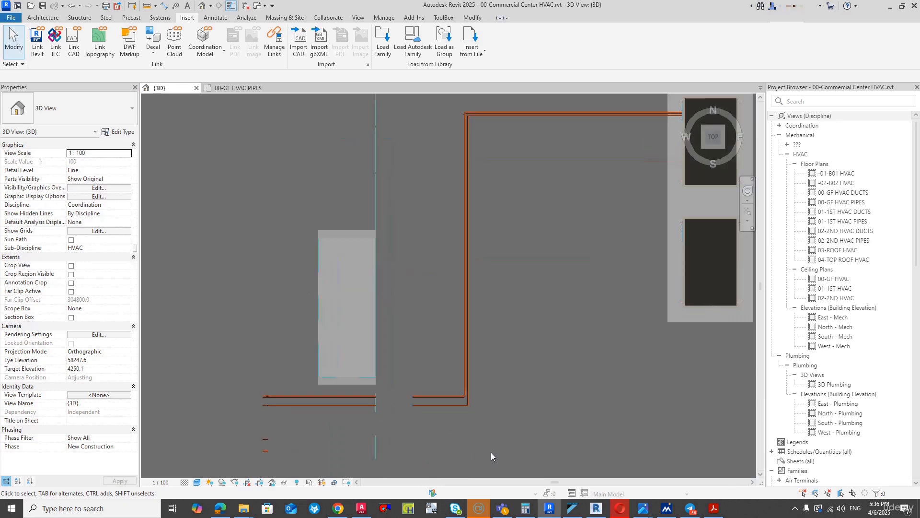
pyautogui.moveTo(511, 337); pyautogui.dragTo(446, 295)
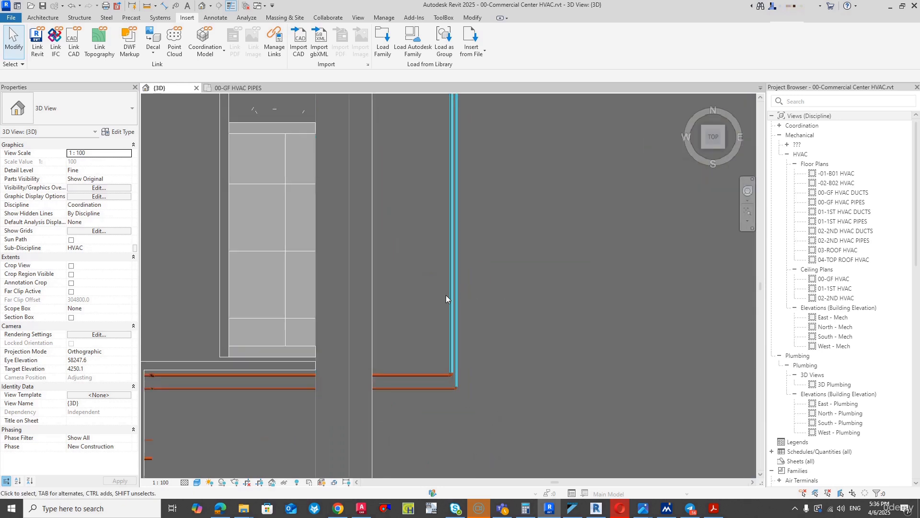
pyautogui.press('Left')
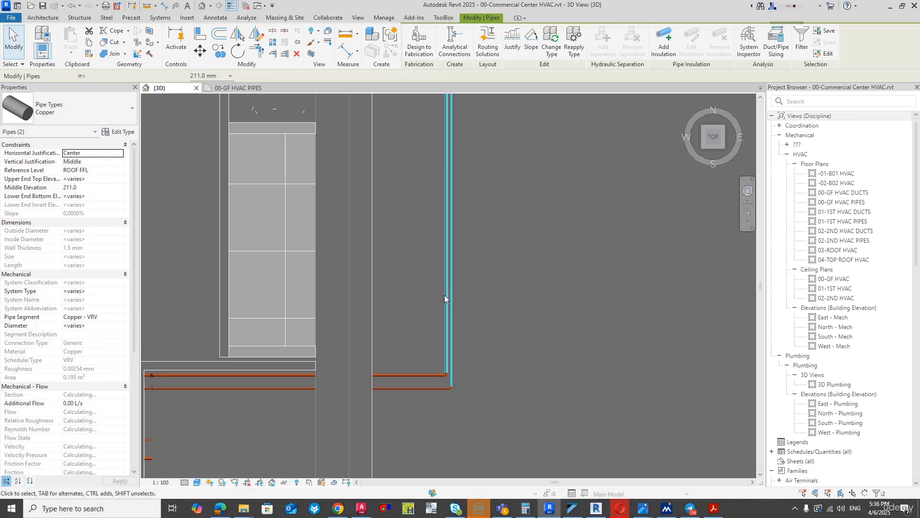
pyautogui.press('Left')
pyautogui.press('Left')
pyautogui.press('Left')
pyautogui.press('Left')
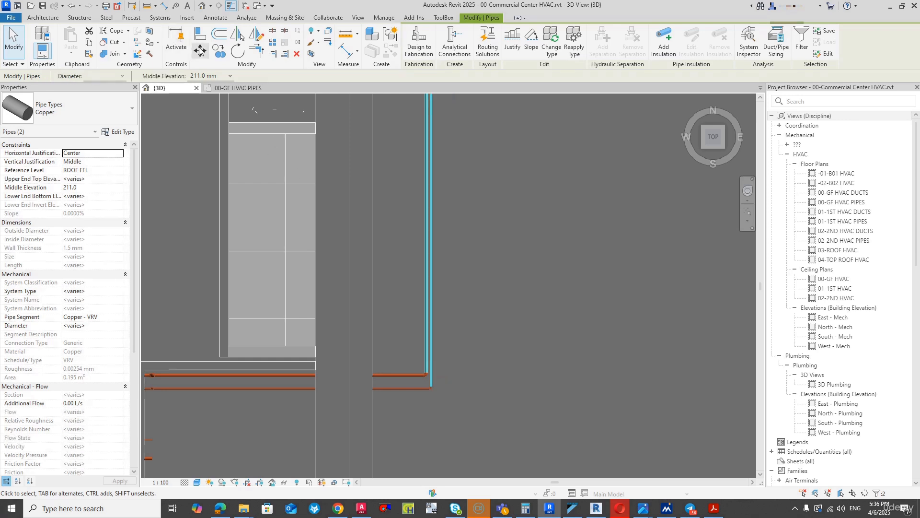
# - Move the two selected north-south rooftop pipes horizontally further west, closer to the wall, with the Move tool
pyautogui.click(199, 50)
pyautogui.scroll(2, 427, 357)
pyautogui.click(424, 355)
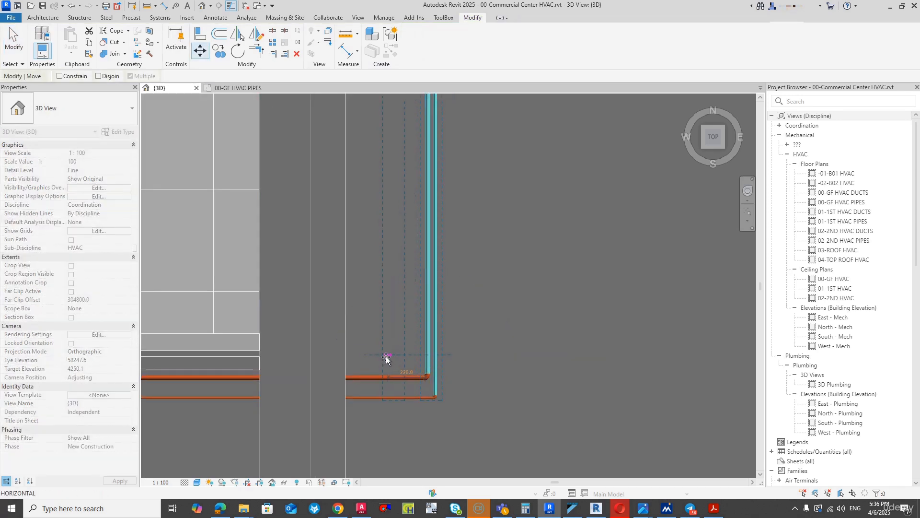
pyautogui.click(386, 355)
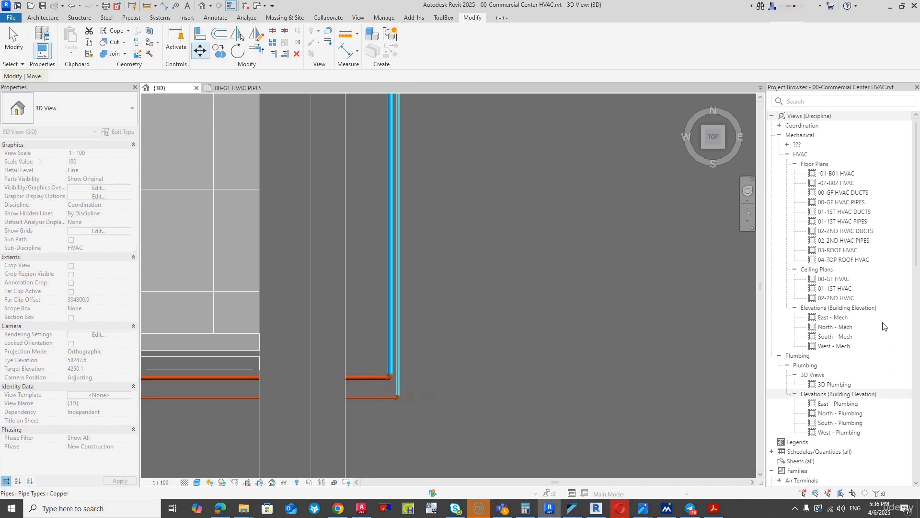
# - Open the 03-ROOF HVAC floor plan and set its detail level to Fine
pyautogui.click(832, 251)
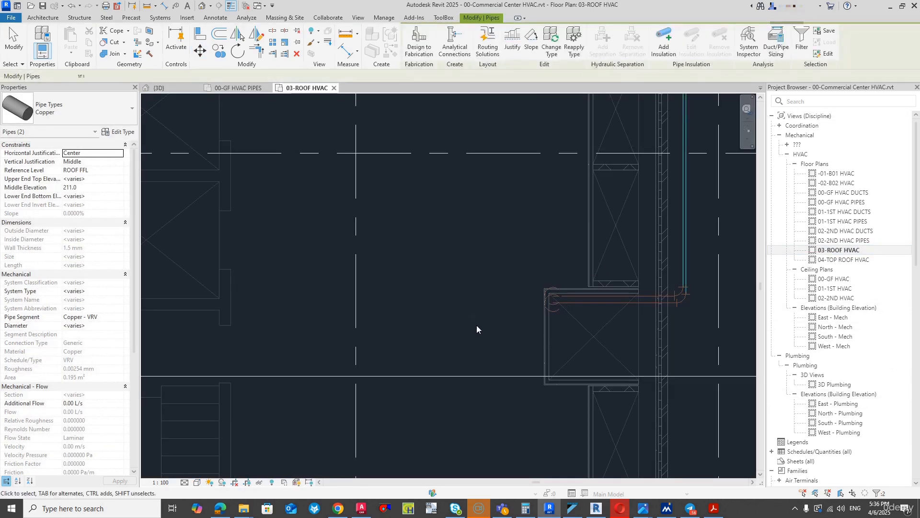
pyautogui.scroll(5, 623, 226)
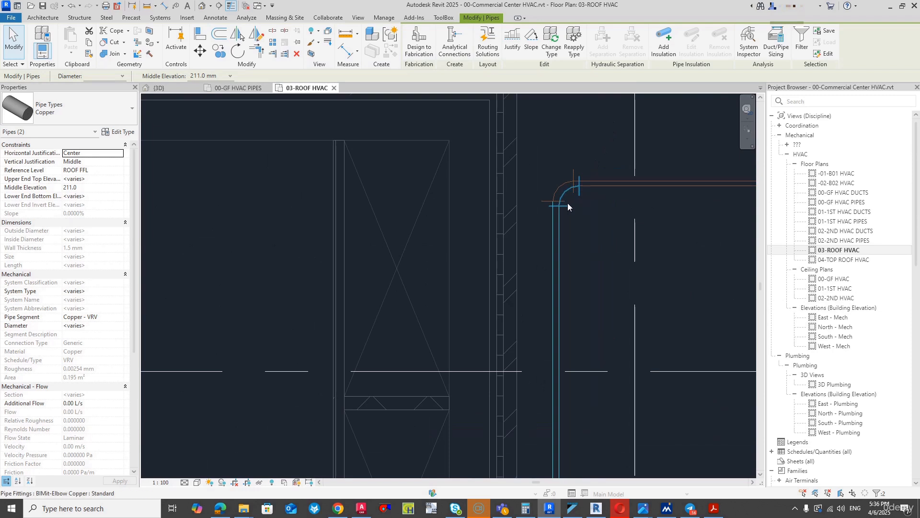
pyautogui.click(185, 482)
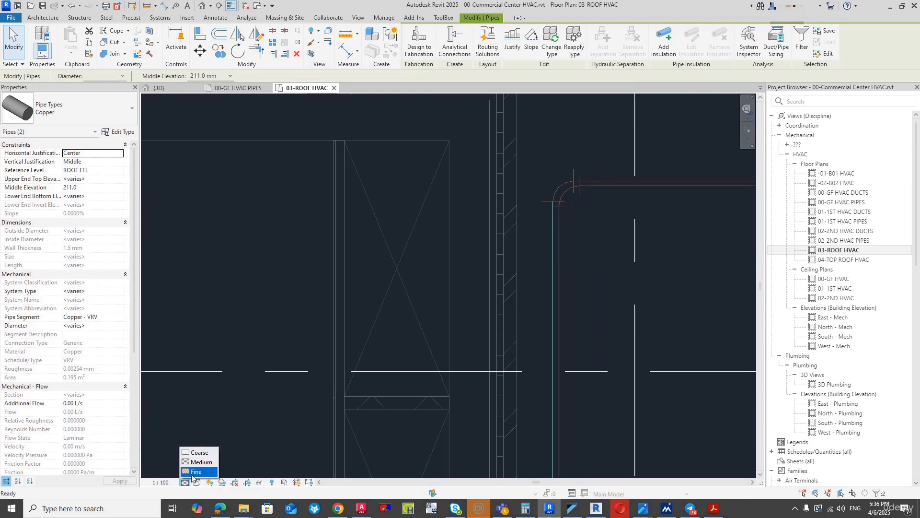
pyautogui.click(194, 472)
pyautogui.click(589, 242)
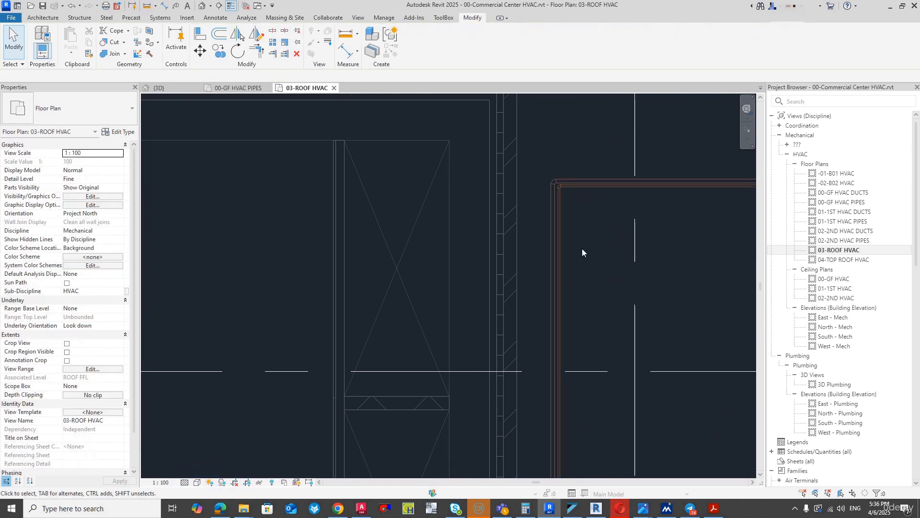
# - Place an aligned dimension between the building wall's outer face and the nearest north-south rooftop pipe's centerline
pyautogui.click(164, 6)
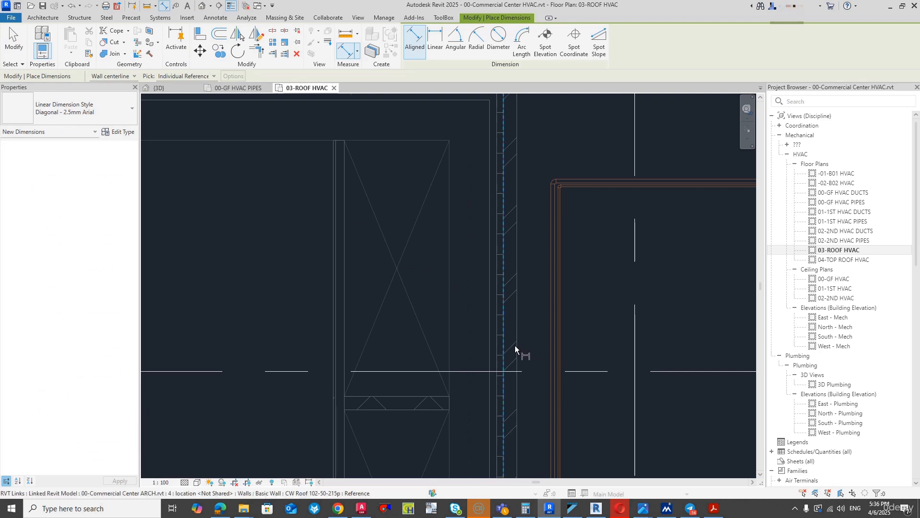
pyautogui.scroll(2, 519, 345)
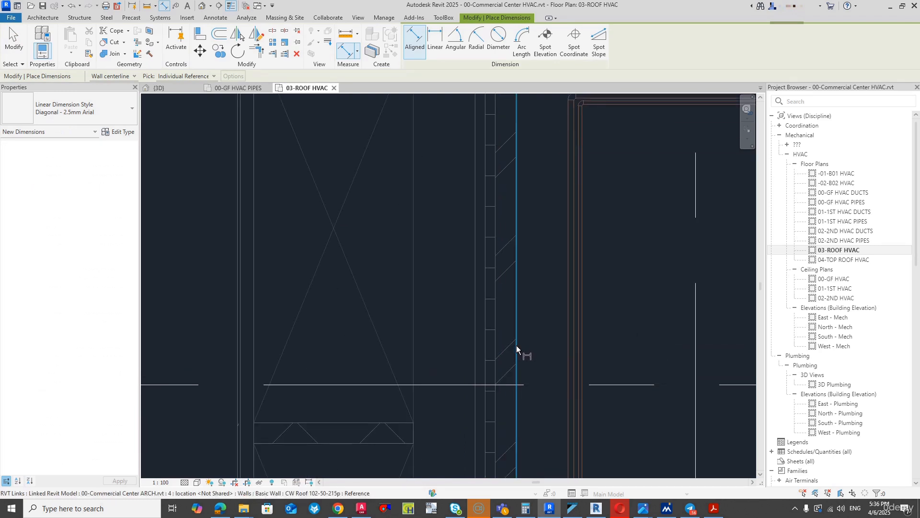
pyautogui.click(516, 346)
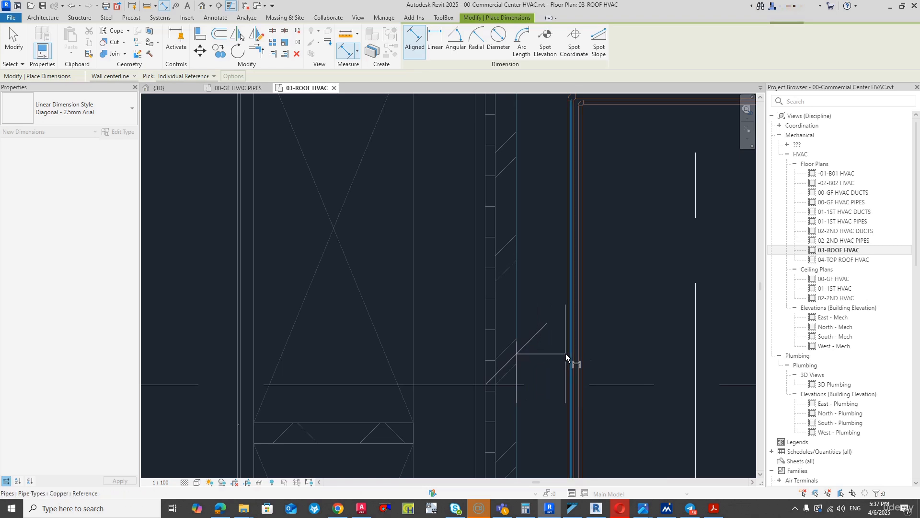
pyautogui.click(566, 353)
pyautogui.click(564, 309)
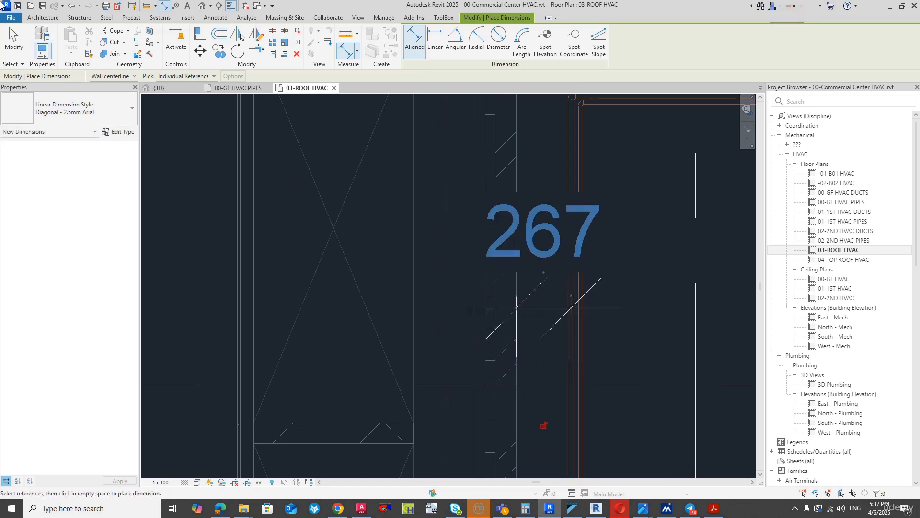
# - Set the dimensioned distance from the wall face to the 28.6 mm north-south pipe to 150 mm
pyautogui.click(13, 43)
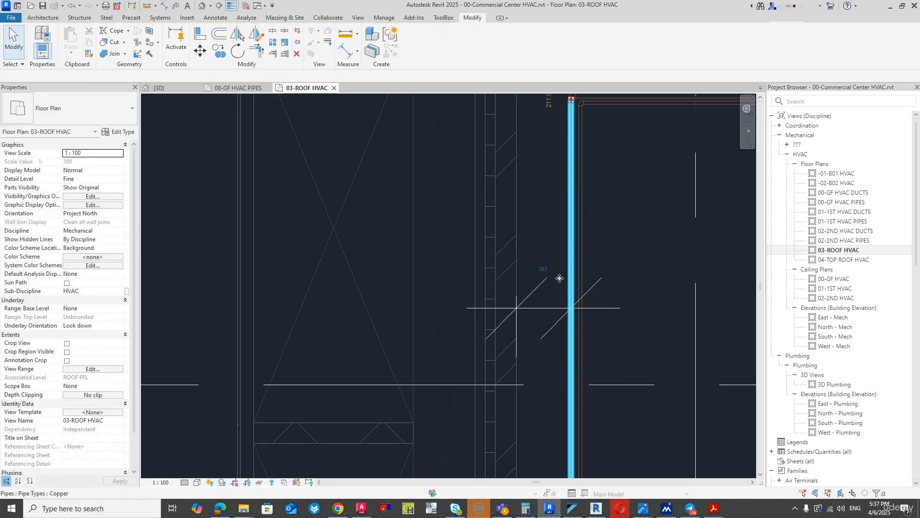
pyautogui.click(559, 279)
pyautogui.click(544, 269)
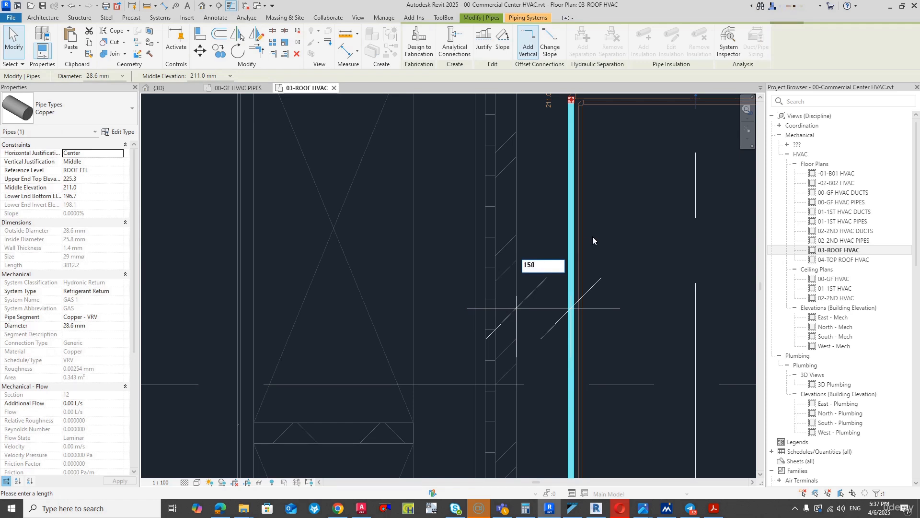
pyautogui.press('Return')
pyautogui.press('Escape')
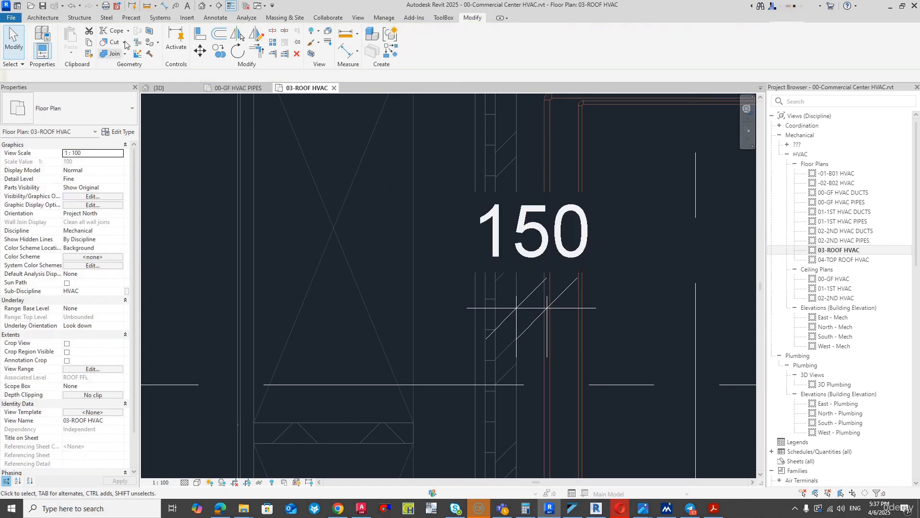
# - Place an aligned dimension between the two parallel north-south rooftop pipes
pyautogui.click(165, 6)
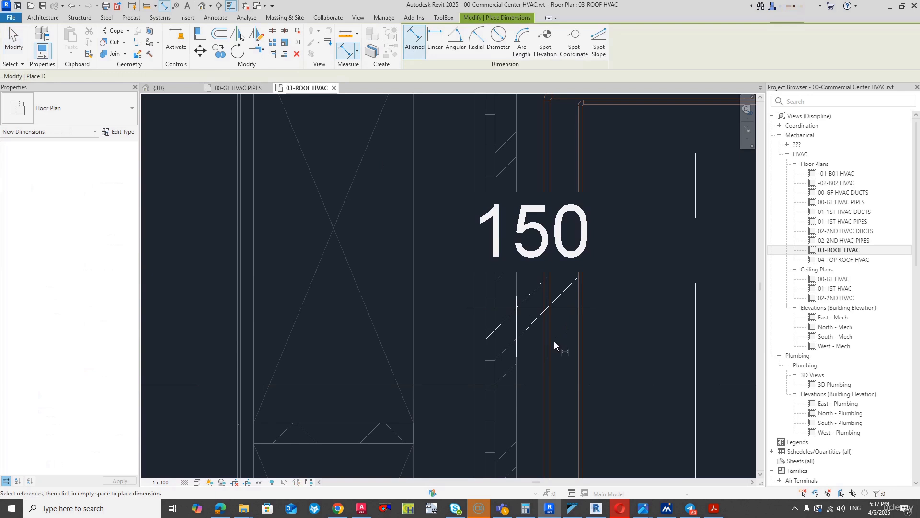
pyautogui.click(546, 373)
pyautogui.click(582, 366)
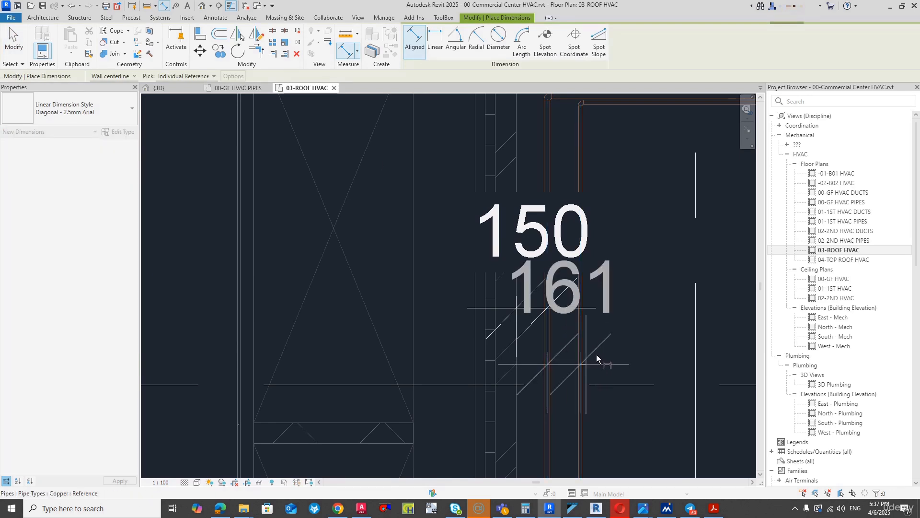
pyautogui.click(627, 148)
pyautogui.click(14, 40)
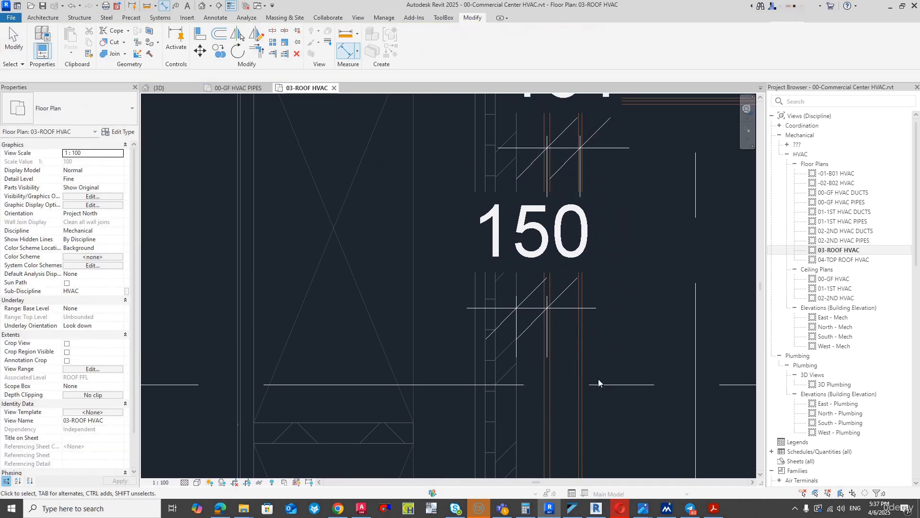
# - Set the spacing between the two north-south rooftop pipes to 100 mm by moving the 15.9 mm liquid pipe
pyautogui.scroll(-3, 599, 378)
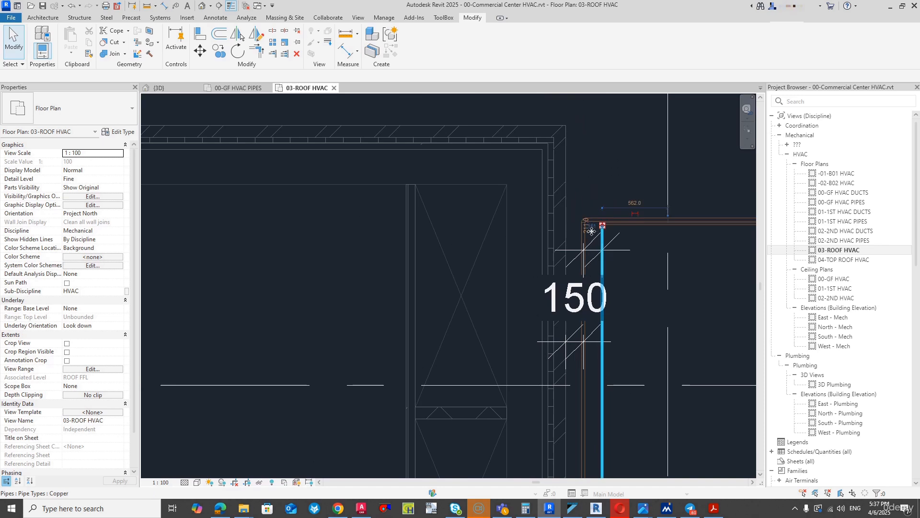
pyautogui.click(599, 222)
pyautogui.click(594, 230)
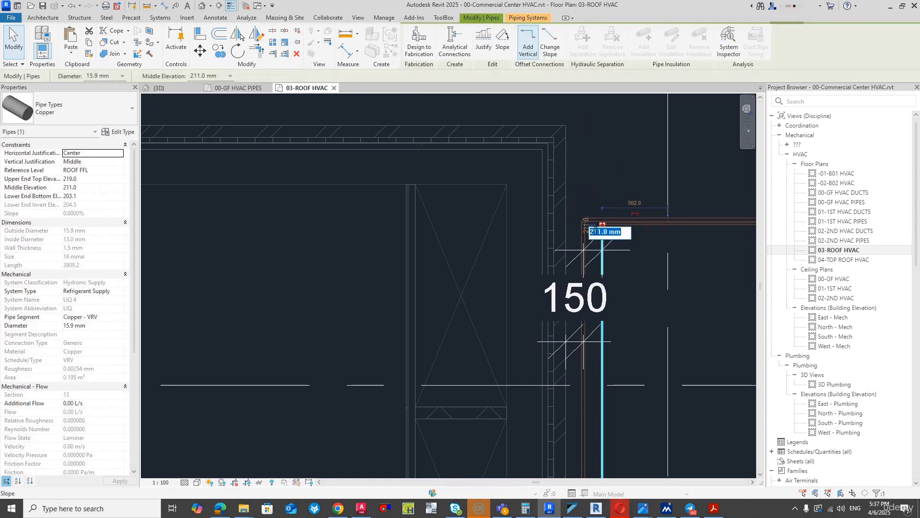
pyautogui.press('Escape')
pyautogui.scroll(3, 595, 215)
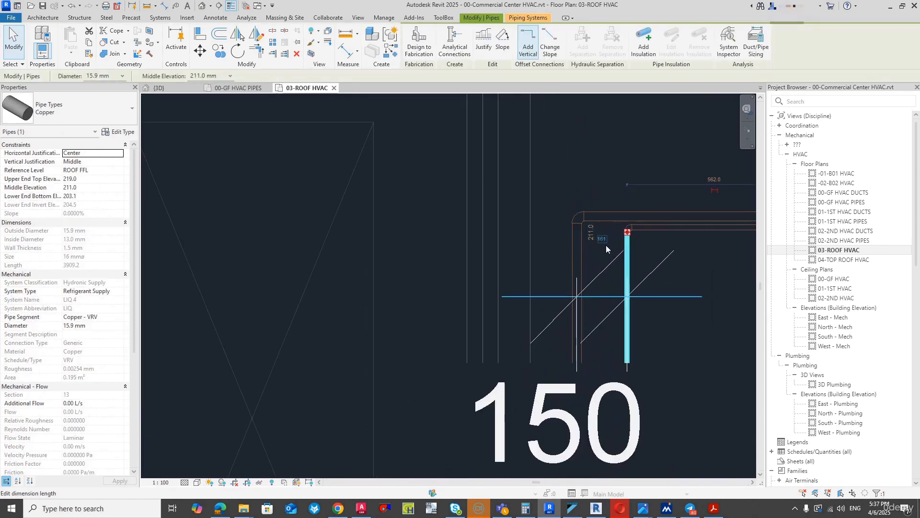
pyautogui.click(594, 236)
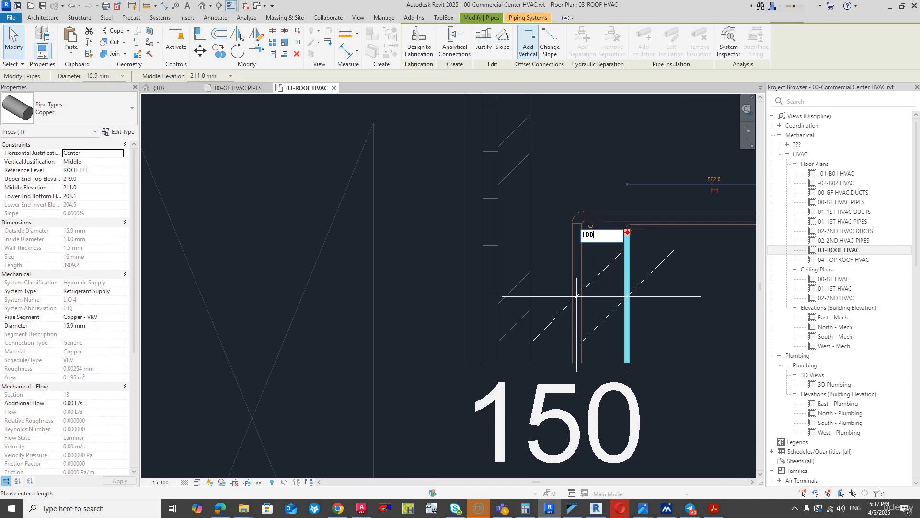
pyautogui.write('100')
pyautogui.press('Return')
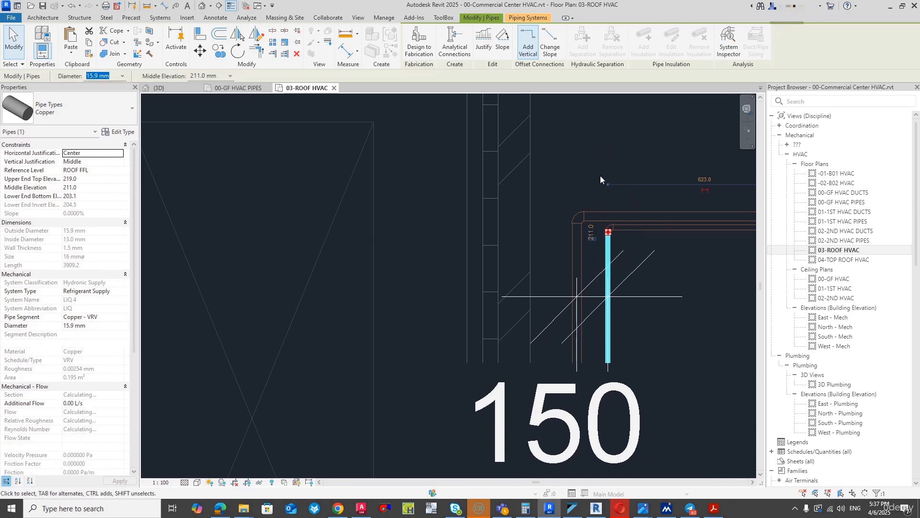
pyautogui.press('Escape')
# - Delete the pipe-spacing dimension and the wall-offset dimension from the roof plan
pyautogui.click(622, 292)
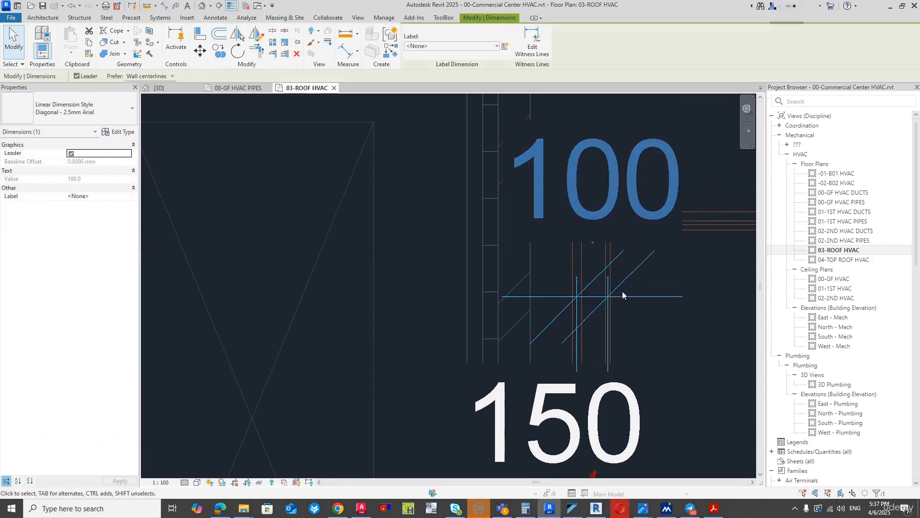
pyautogui.press('Delete')
pyautogui.scroll(-3, 572, 277)
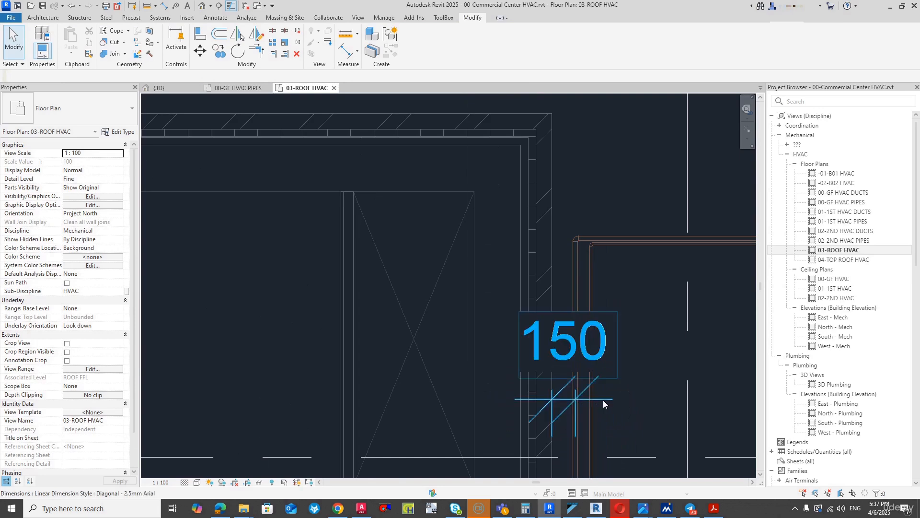
pyautogui.click(602, 399)
pyautogui.press('Delete')
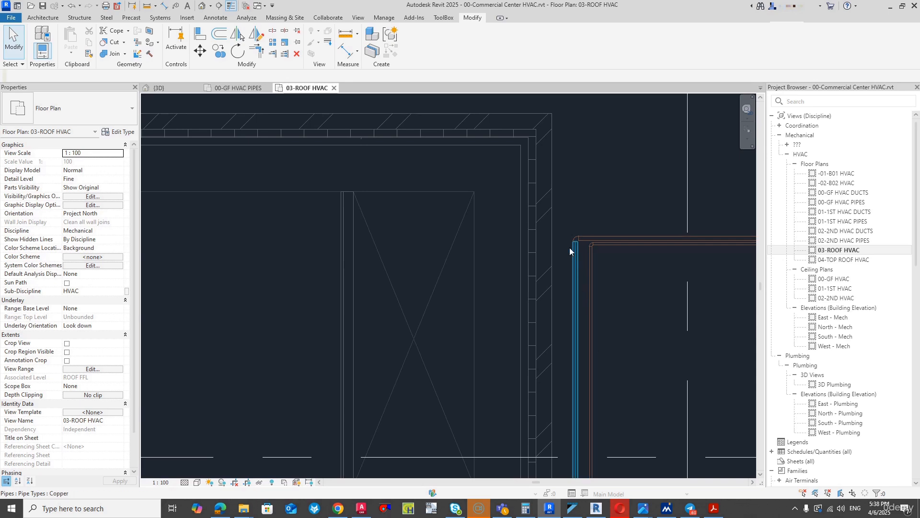
# - Draw a 28.6 mm gas pipe about 520 mm west from the southern of the two adjacent outdoor units' connector
pyautogui.scroll(-5, 566, 269)
pyautogui.scroll(4, 578, 300)
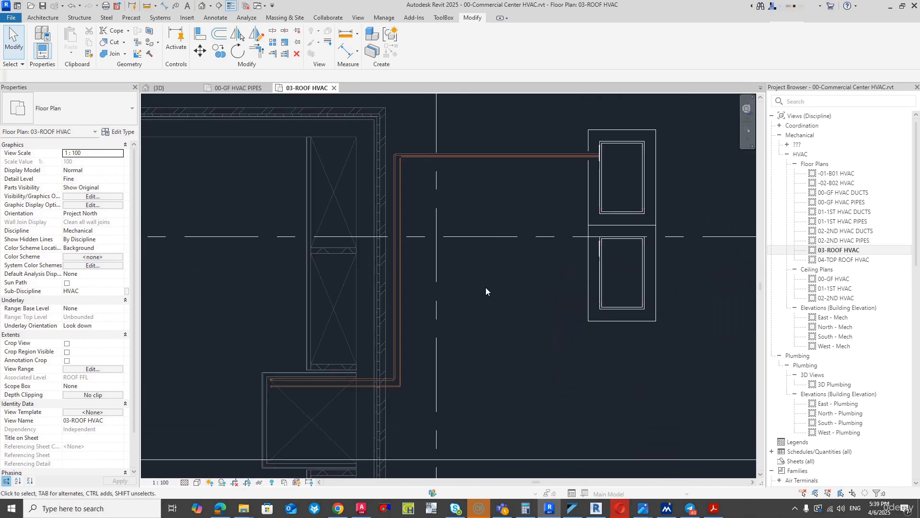
pyautogui.scroll(5, 710, 268)
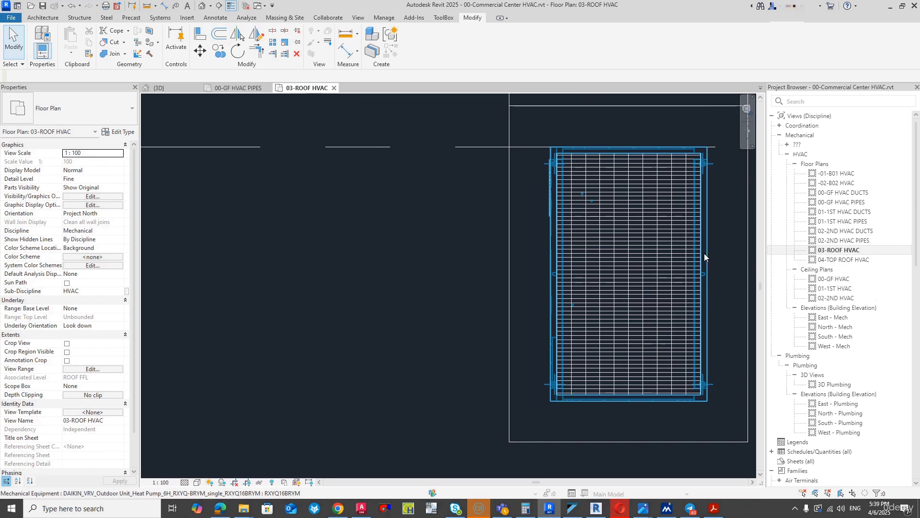
pyautogui.click(628, 258)
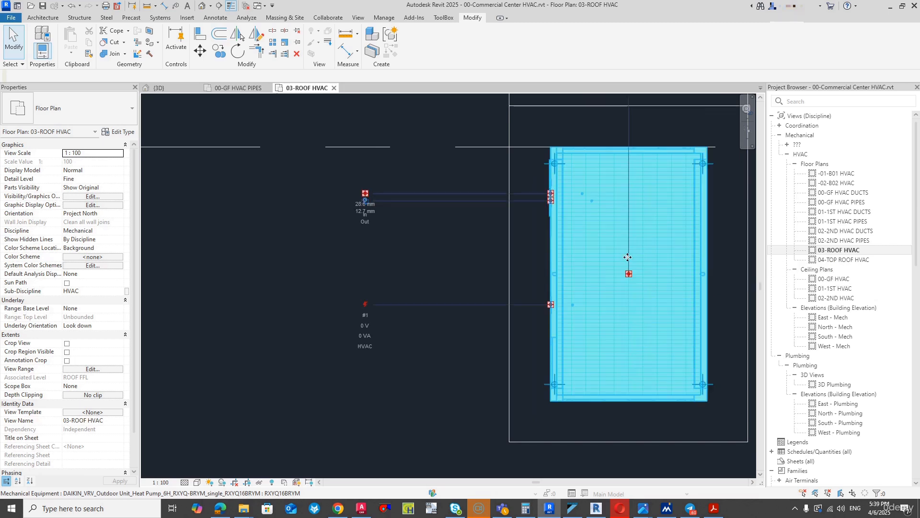
pyautogui.click(368, 193)
pyautogui.click(446, 193)
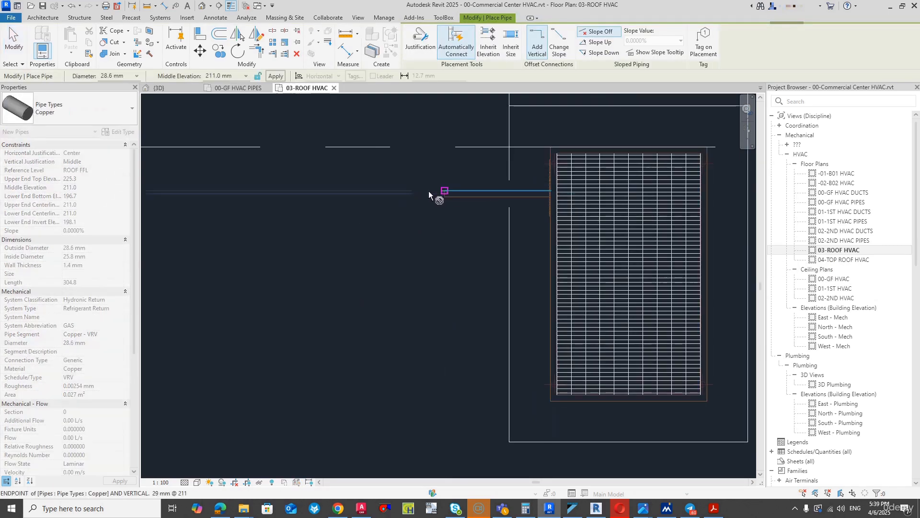
pyautogui.press('Escape')
pyautogui.press('Escape')
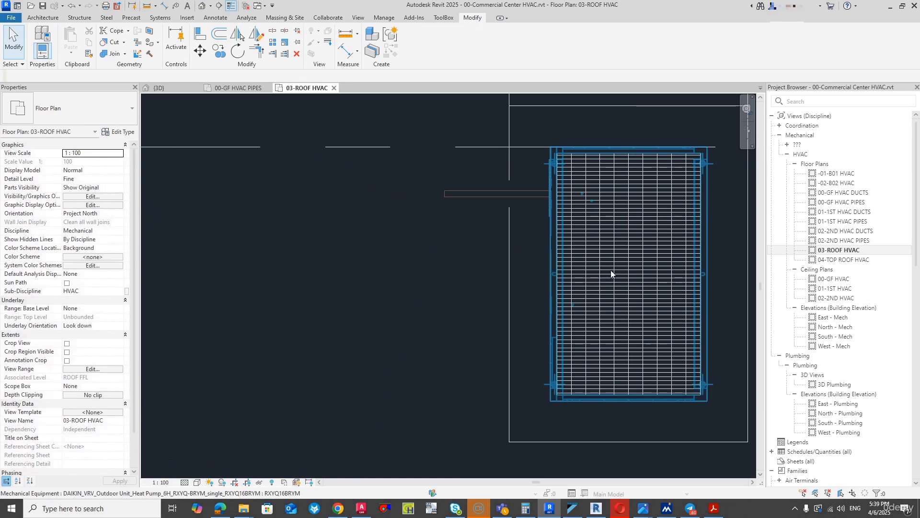
# - Draw a 12.7 mm pipe about 520 mm west from the same outdoor unit's liquid connector, ending level with the gas pipe
pyautogui.click(581, 266)
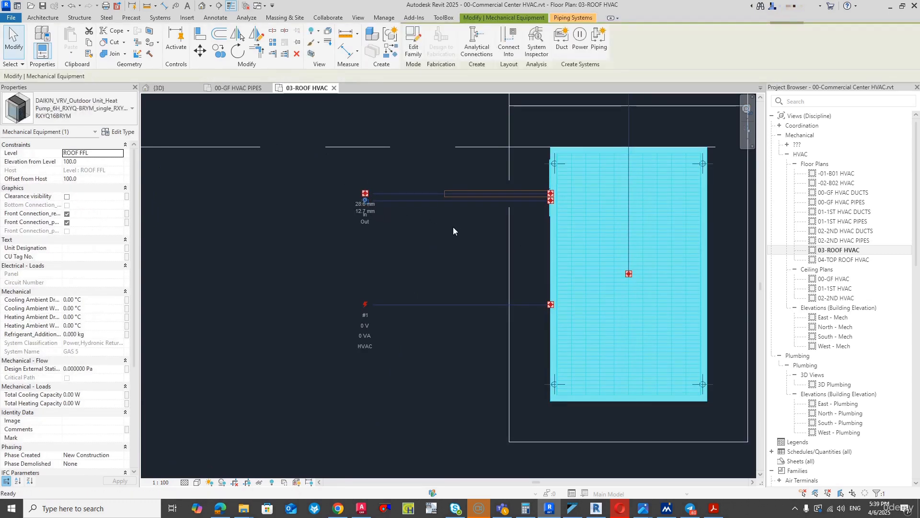
pyautogui.press('p')
pyautogui.press('i')
pyautogui.click(447, 201)
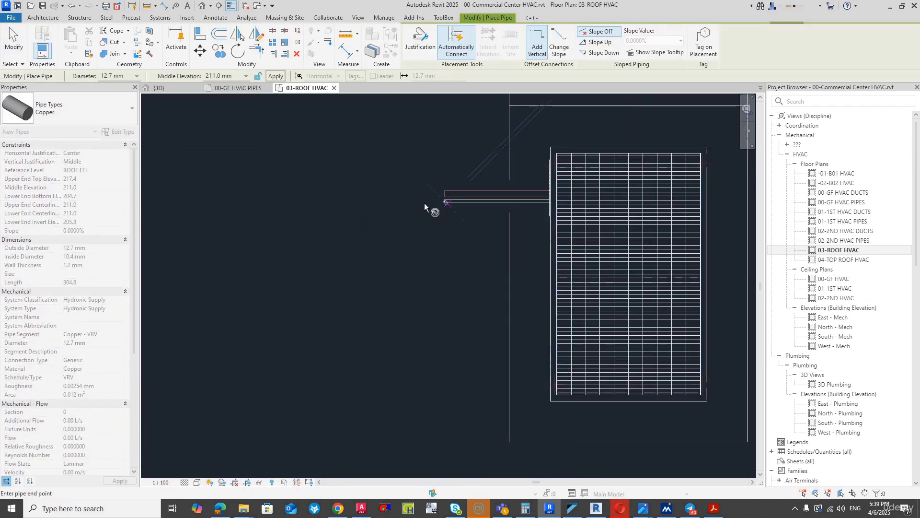
pyautogui.press('Escape')
pyautogui.press('Escape')
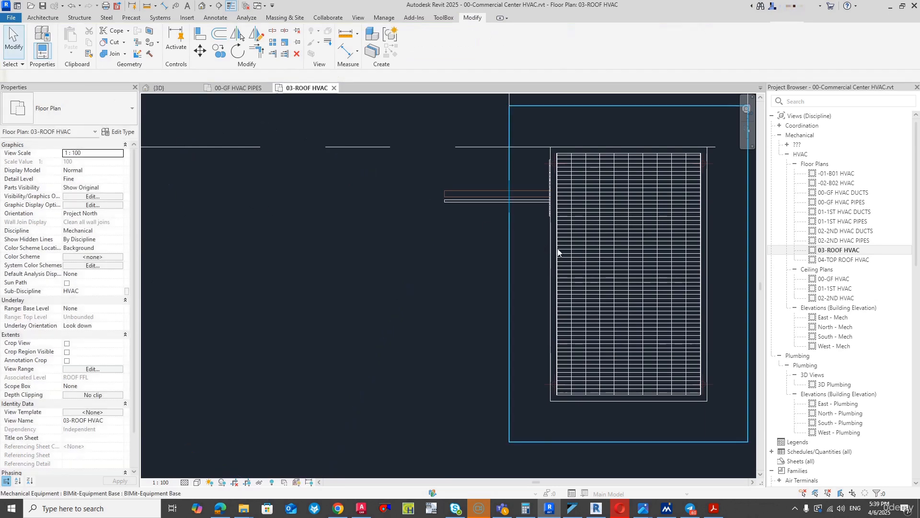
# - Set the new 12.7 mm pipe's system type to Refrigerant Supply, and switch to the 00-GF HVAC PIPES plan
pyautogui.click(501, 202)
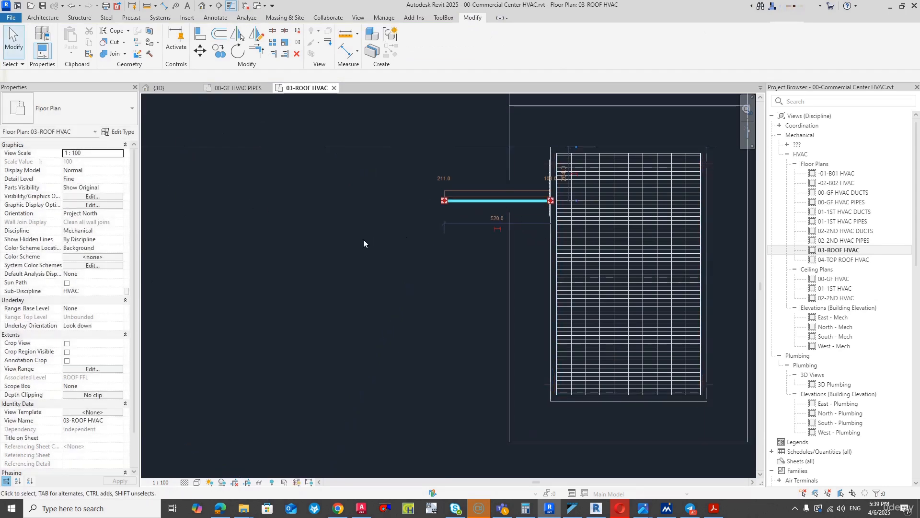
pyautogui.click(120, 290)
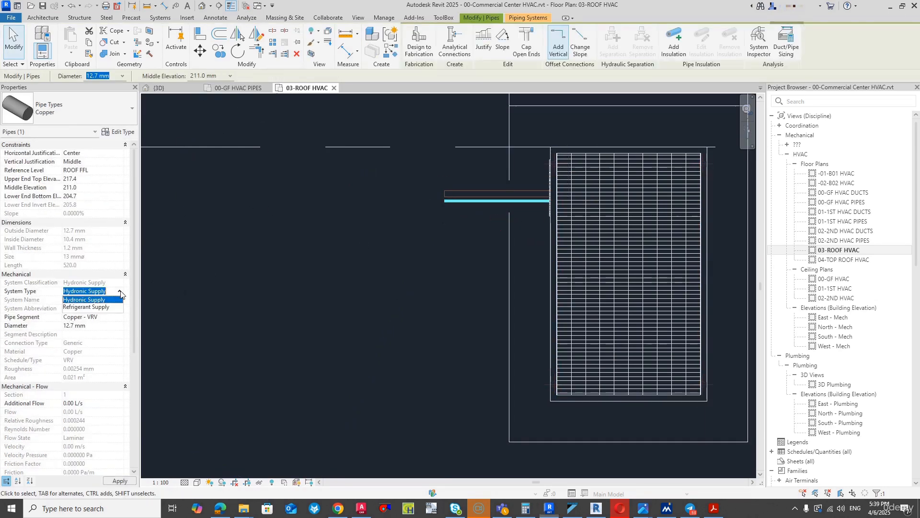
pyautogui.click(104, 307)
pyautogui.click(527, 271)
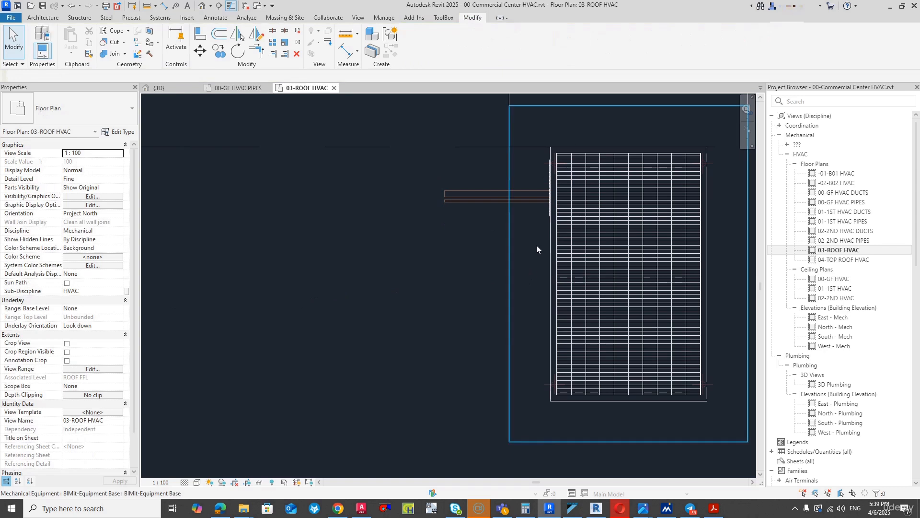
pyautogui.scroll(5, 536, 246)
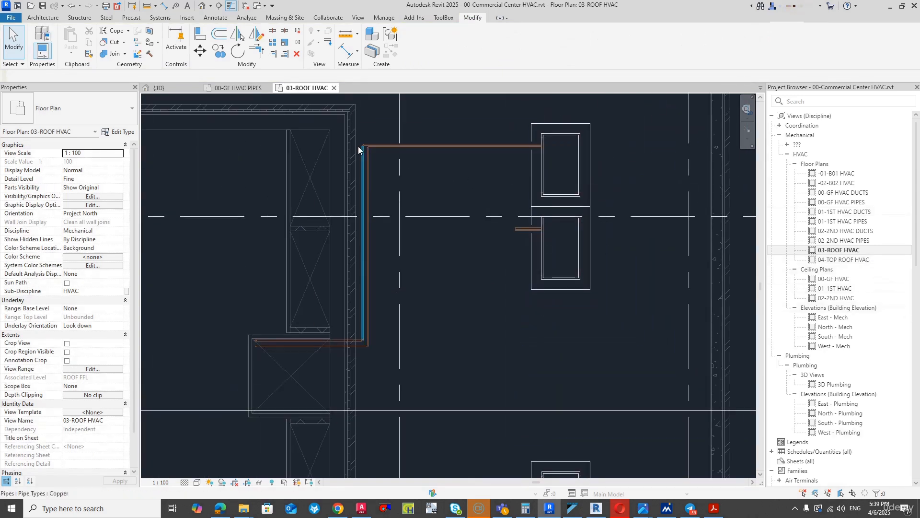
pyautogui.click(239, 88)
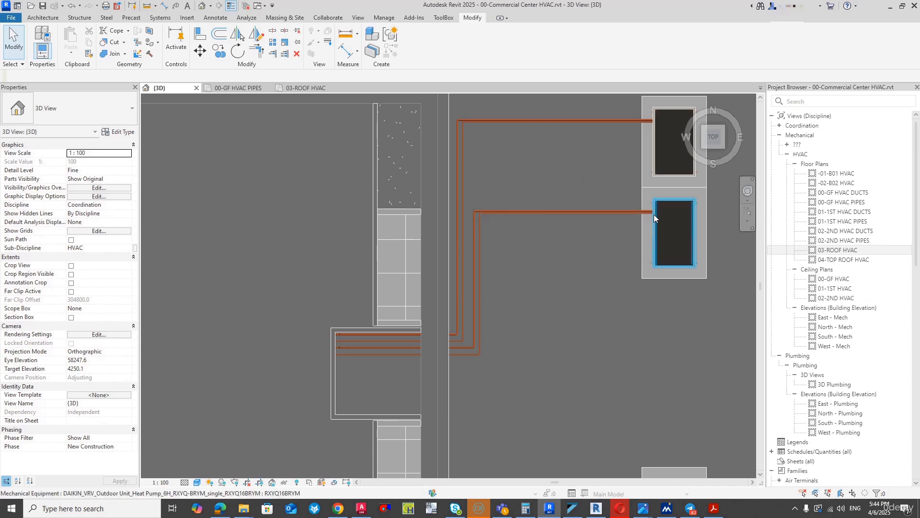
# - Hide the linked 00-Commercial Center ARCH.rvt and 00-Commercial Center STR.rvt models in the default 3D view
pyautogui.click(248, 90)
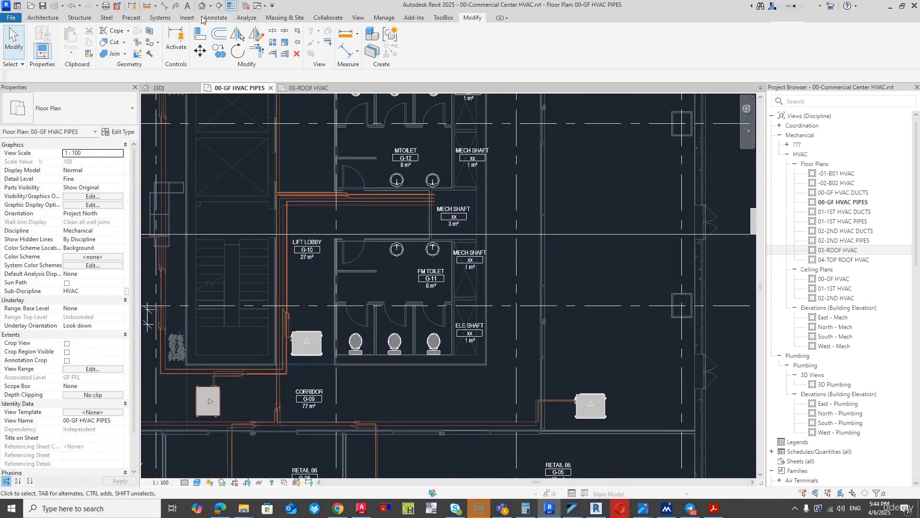
pyautogui.hotkey('ctrl', 'Tab')
pyautogui.scroll(-2, 409, 177)
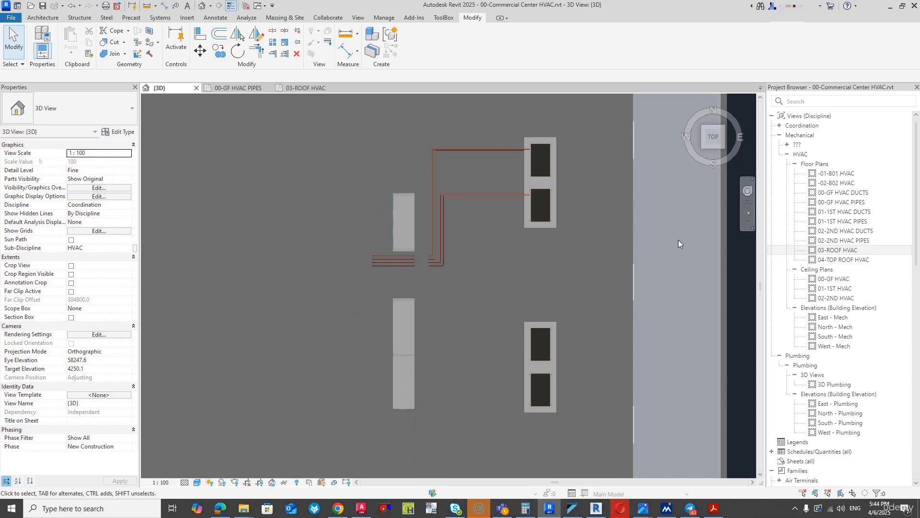
pyautogui.click(723, 151)
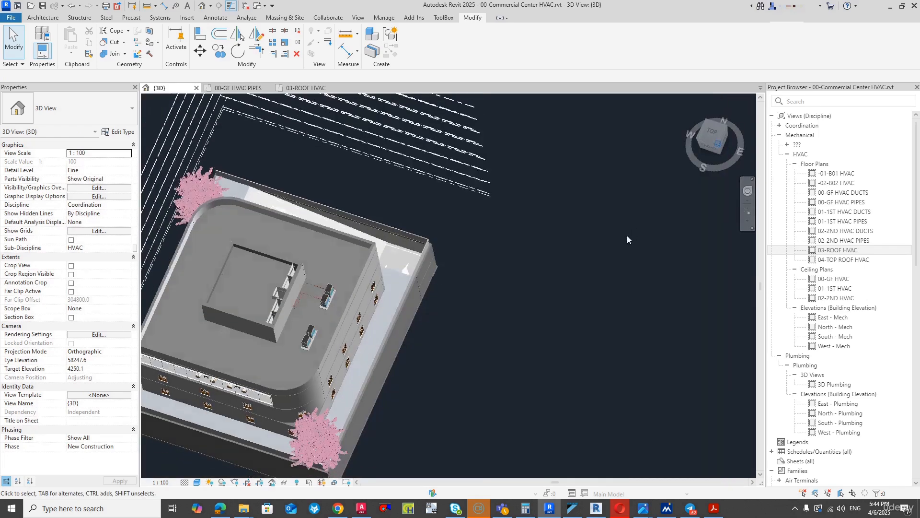
pyautogui.press('v')
pyautogui.press('g')
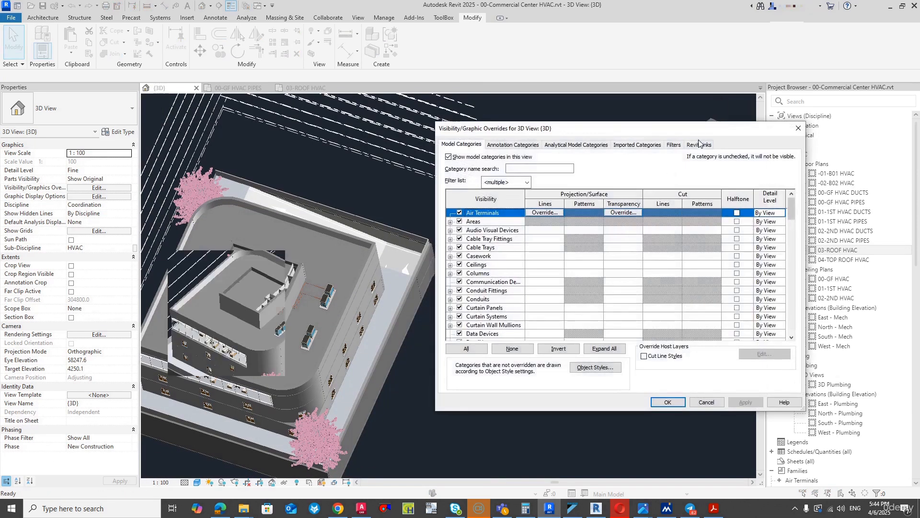
pyautogui.click(698, 145)
pyautogui.click(459, 196)
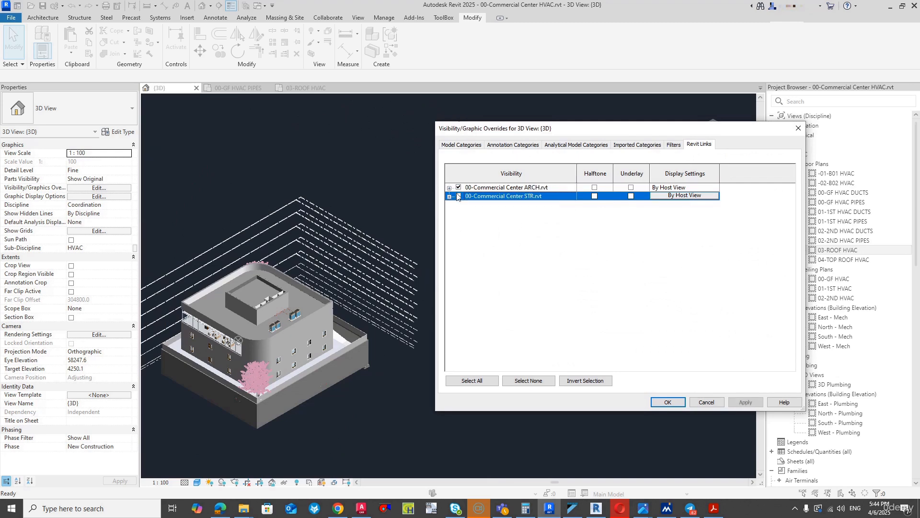
pyautogui.click(664, 401)
# - Hide the project base point in the 3D view
pyautogui.moveTo(233, 364); pyautogui.dragTo(435, 313, button='middle')
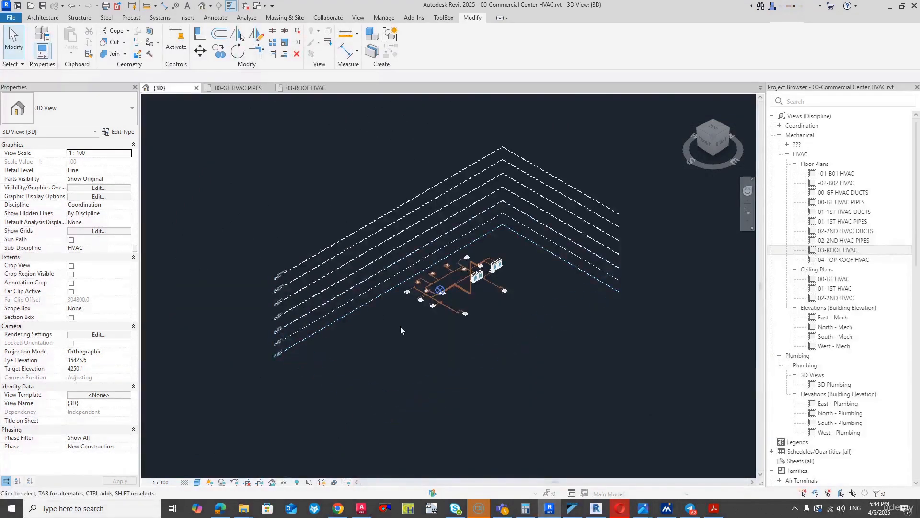
pyautogui.scroll(6, 460, 287)
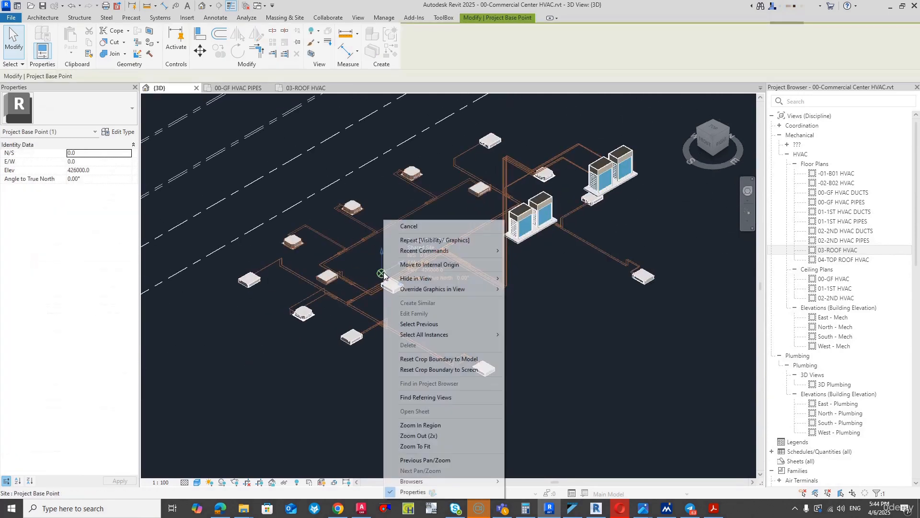
pyautogui.rightClick(381, 274)
pyautogui.moveTo(496, 279)
pyautogui.click(530, 289)
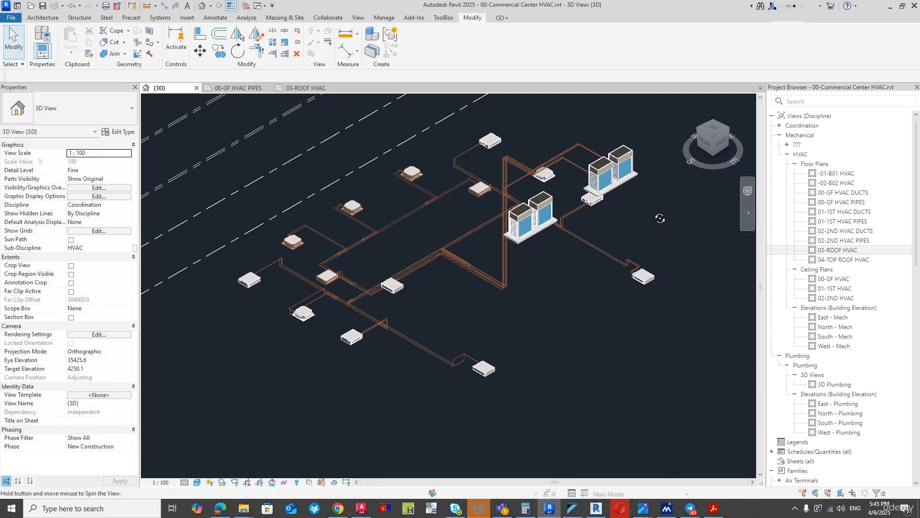
# - Select the full pipe network of the northern connected outdoor unit, including its indoor units, and temporarily isolate these elements in the 3D view
pyautogui.keyDown('shift'); pyautogui.moveTo(657, 215); pyautogui.dragTo(608, 123, button='middle'); pyautogui.keyUp('shift')
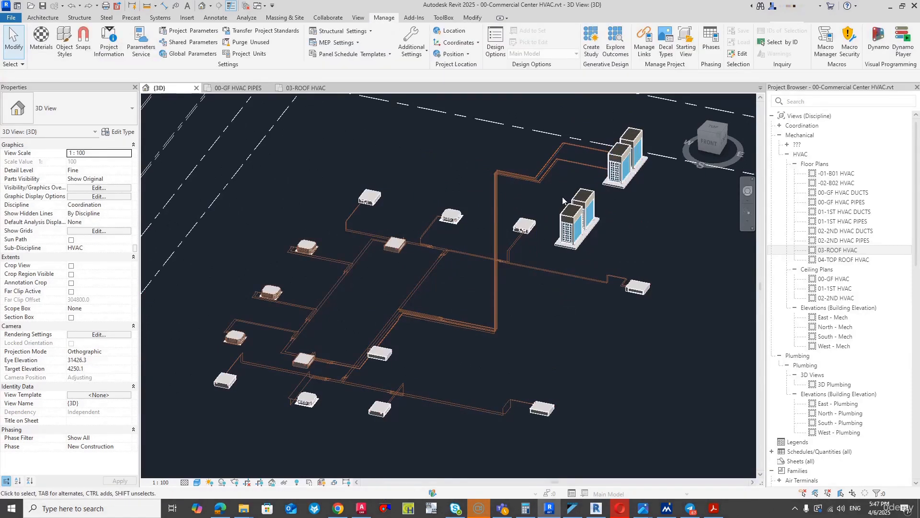
pyautogui.click(473, 18)
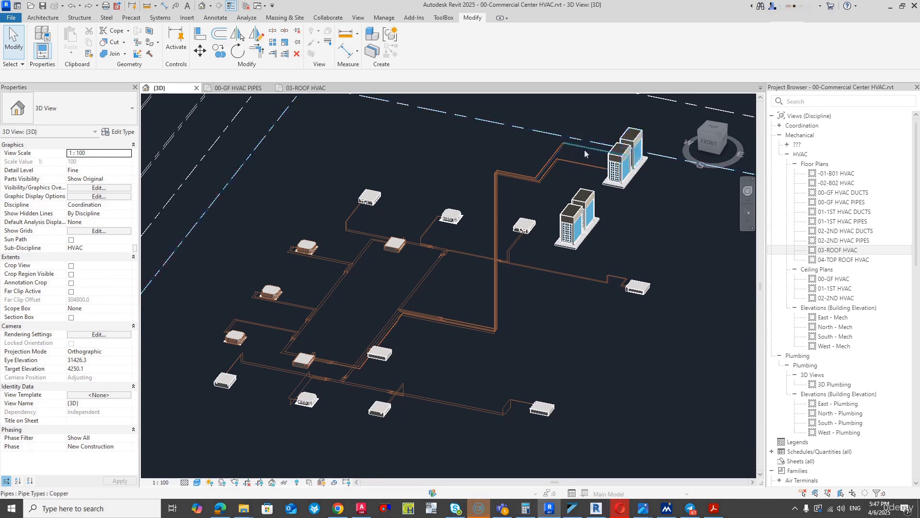
pyautogui.scroll(2, 558, 156)
pyautogui.scroll(5, 556, 155)
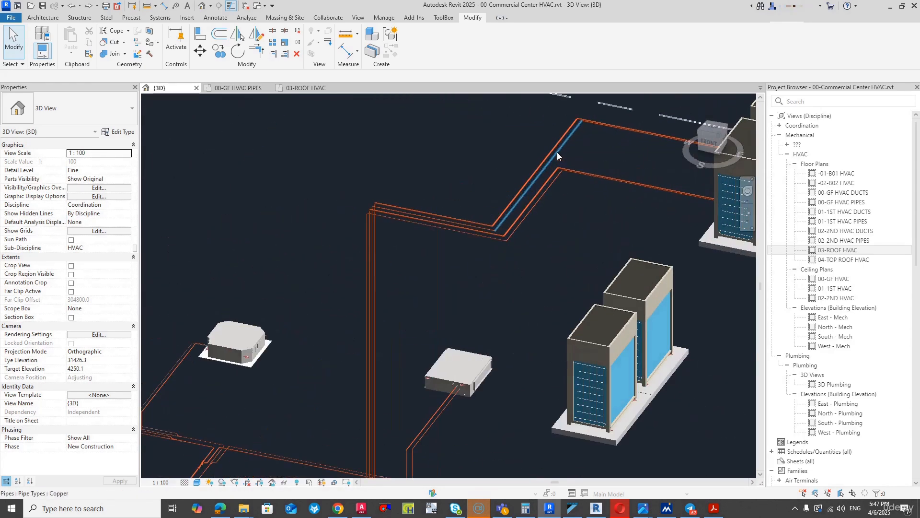
pyautogui.scroll(-6, 559, 151)
pyautogui.scroll(-2, 561, 151)
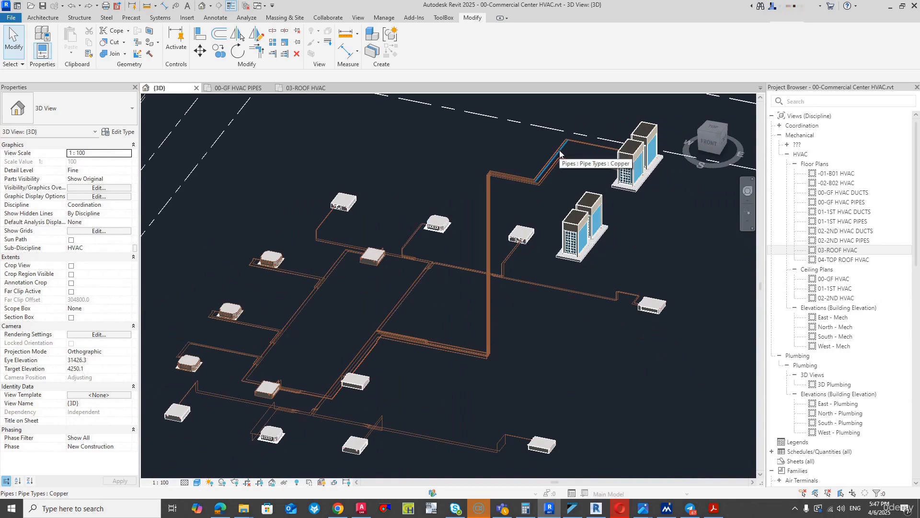
pyautogui.press('Tab')
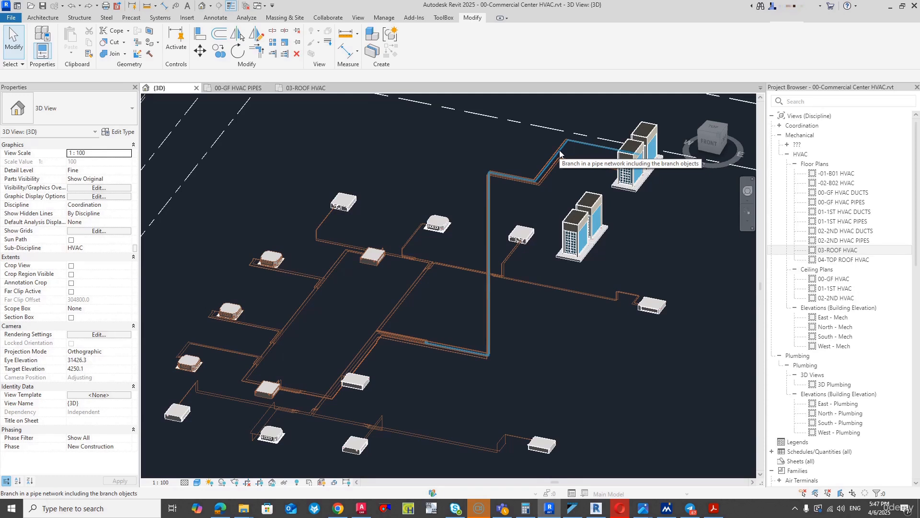
pyautogui.press('Tab')
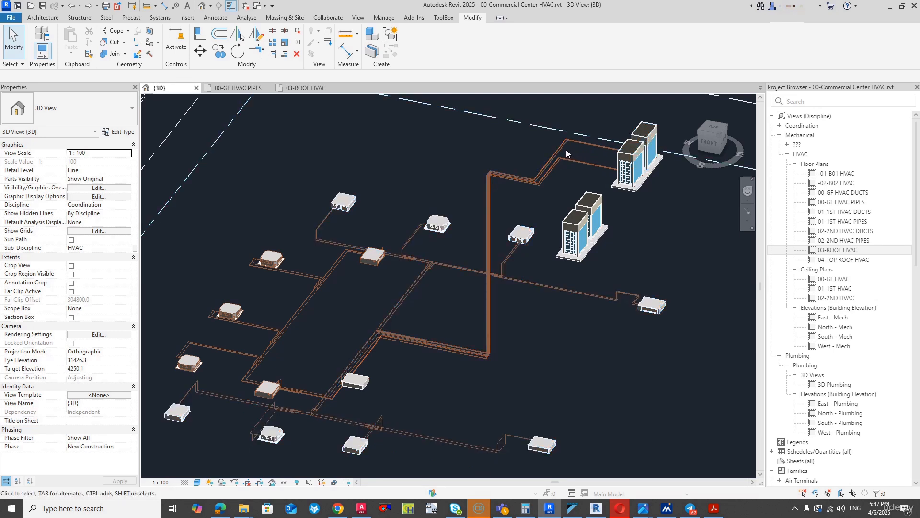
pyautogui.press('Tab')
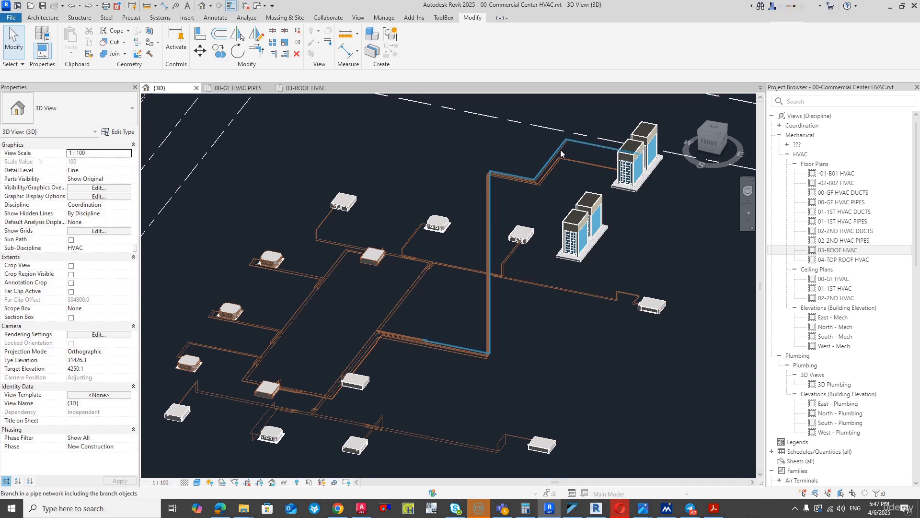
pyautogui.press('Tab')
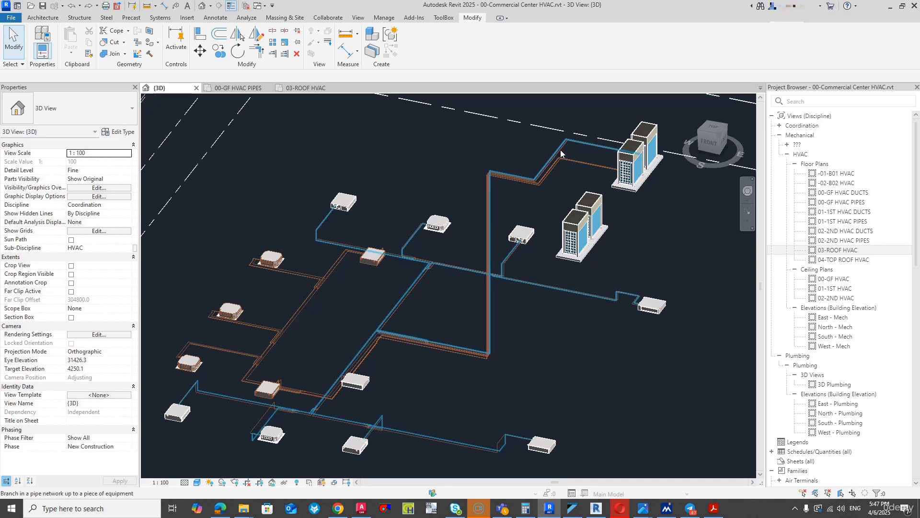
pyautogui.press('Tab')
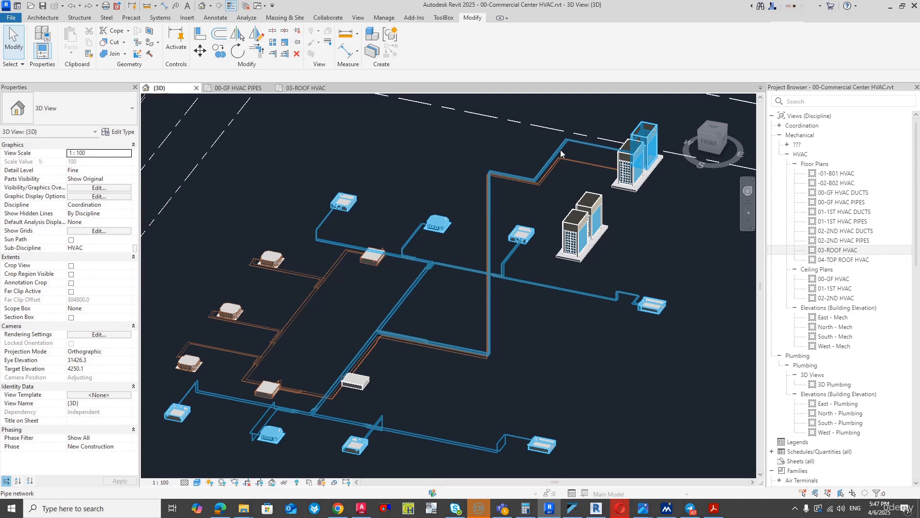
pyautogui.click(560, 150)
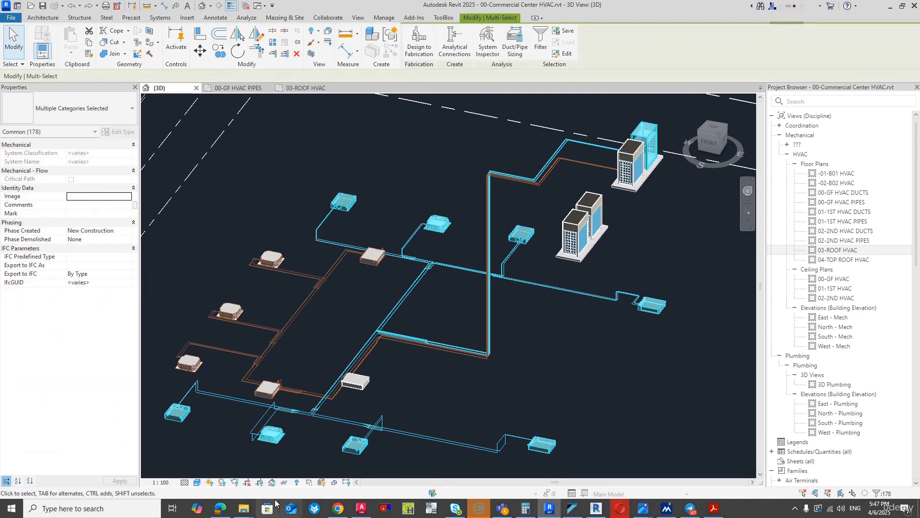
pyautogui.click(284, 481)
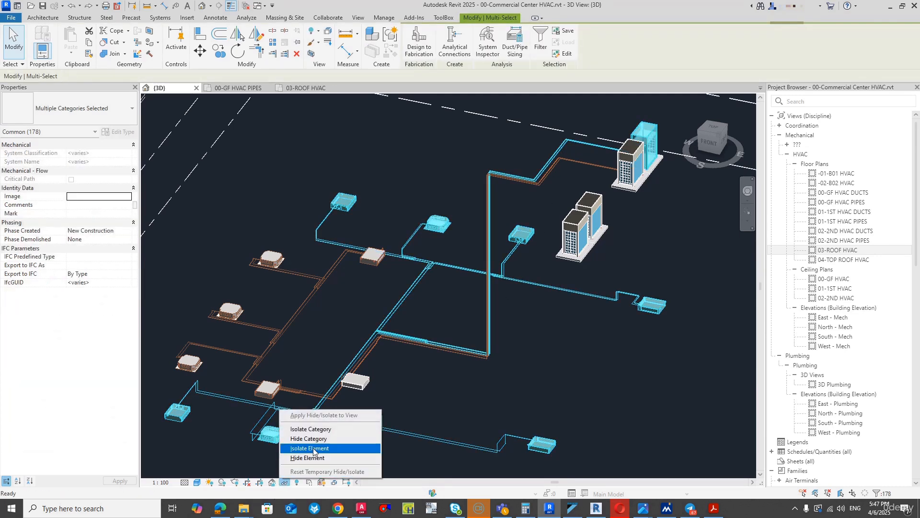
pyautogui.click(309, 458)
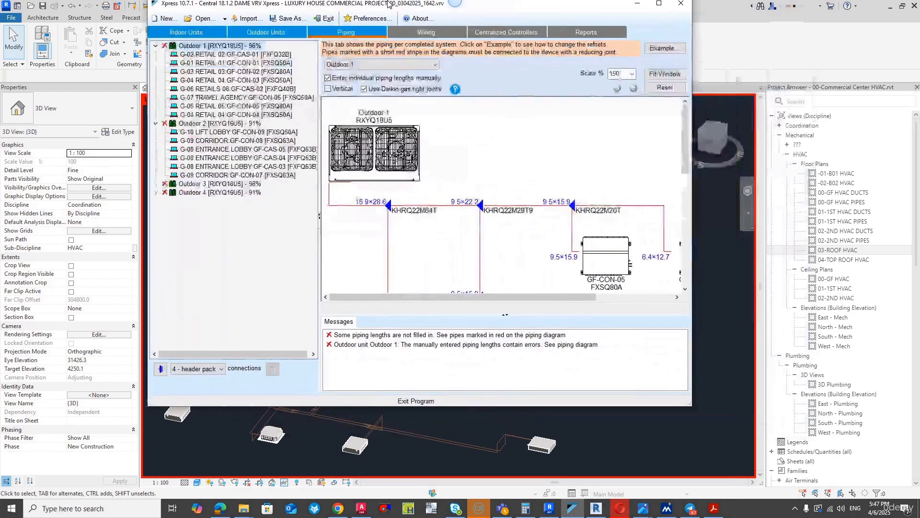
# - Switch to VRV Xpress, open the length entry for Outdoor 1's 15.9×28.6 pipe to refnet KHRQ22M64T, and switch back to Revit
pyautogui.doubleClick(382, 5)
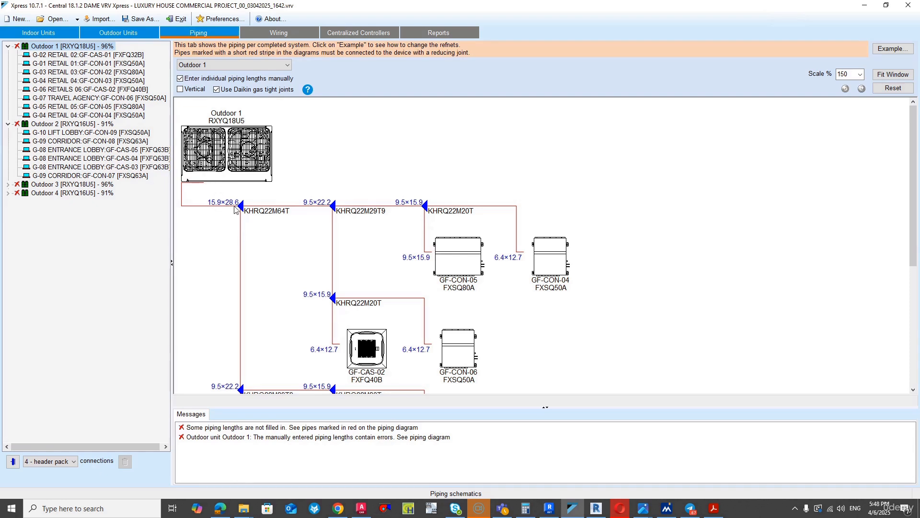
pyautogui.click(209, 210)
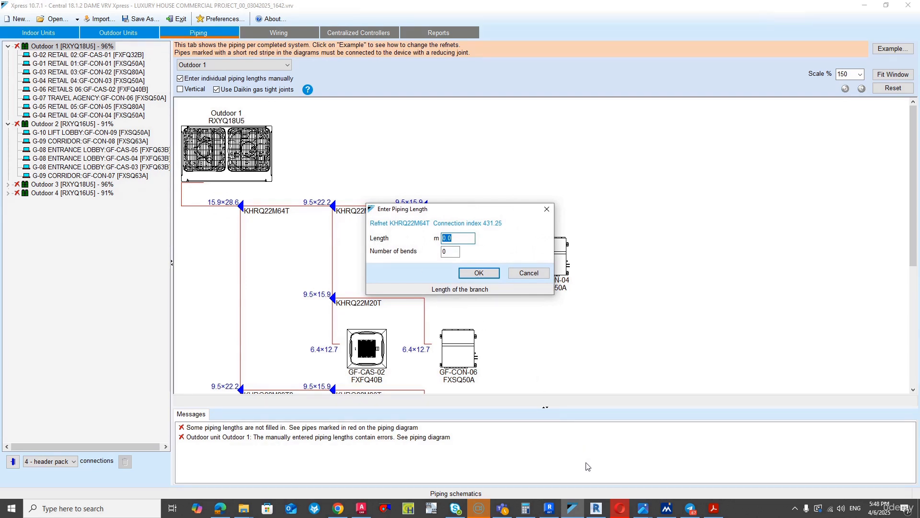
pyautogui.moveTo(549, 507)
pyautogui.click(533, 443)
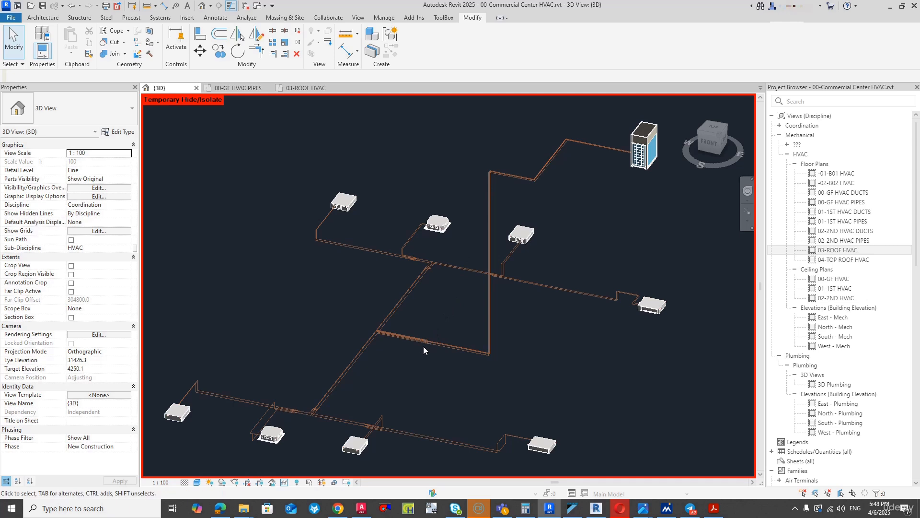
# - Check the lengths of the three 15.9 mm liquid pipe segments running from the outdoor unit to the shaft riser
pyautogui.scroll(2, 585, 209)
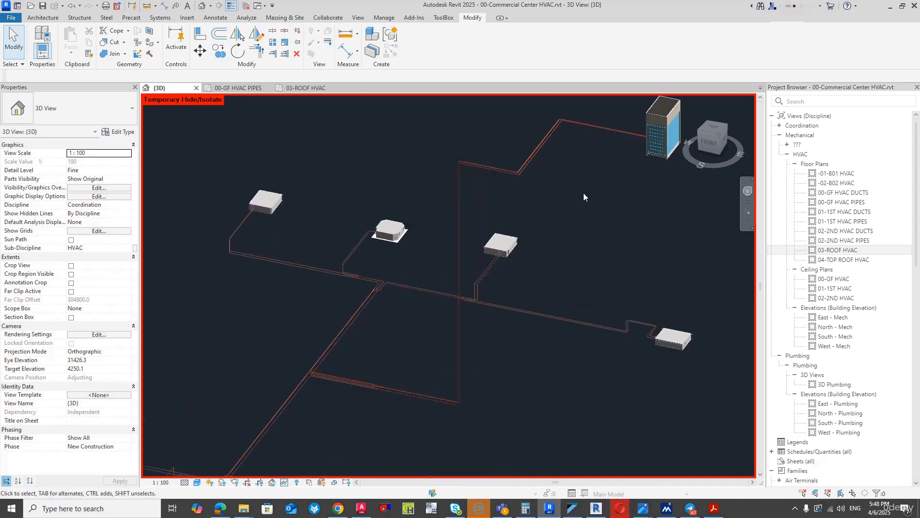
pyautogui.click(591, 128)
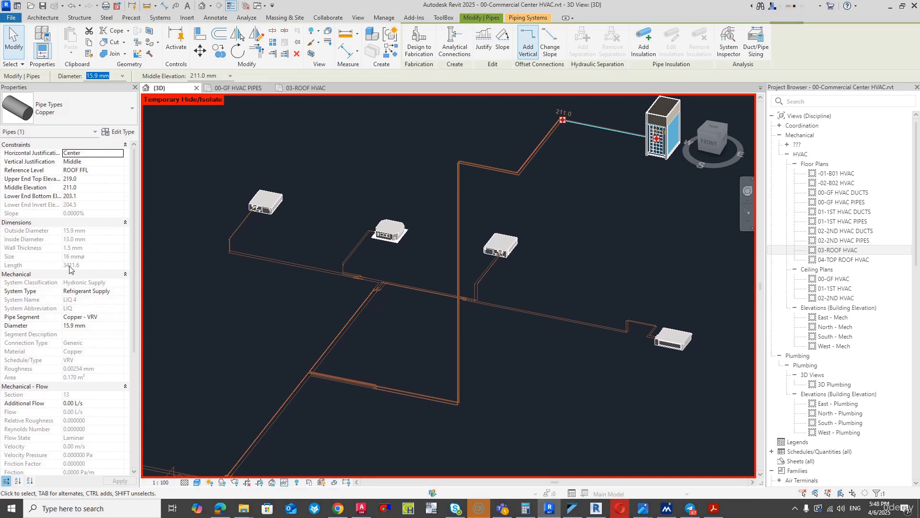
pyautogui.click(546, 149)
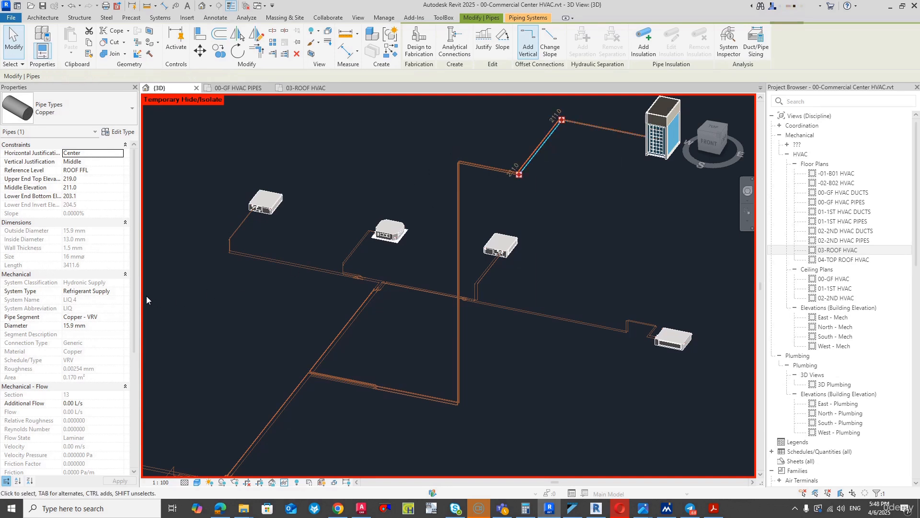
pyautogui.click(489, 169)
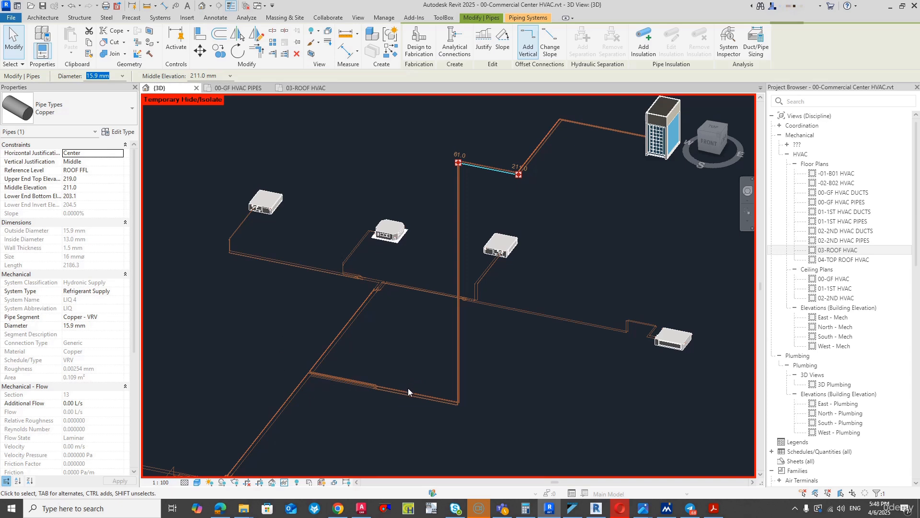
pyautogui.click(519, 361)
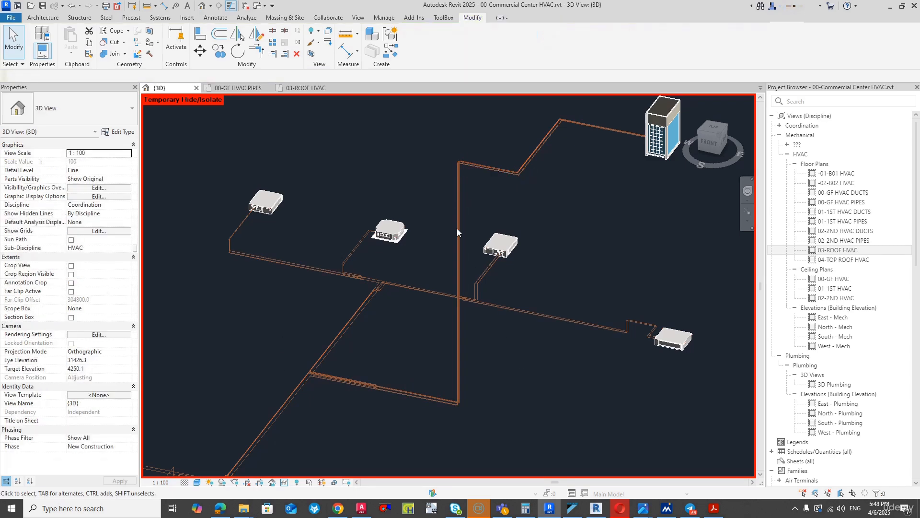
# - Open Dynamo Player and add the HVAC Design Course's 03-Dynamo Script folder to its managed folders
pyautogui.click(384, 17)
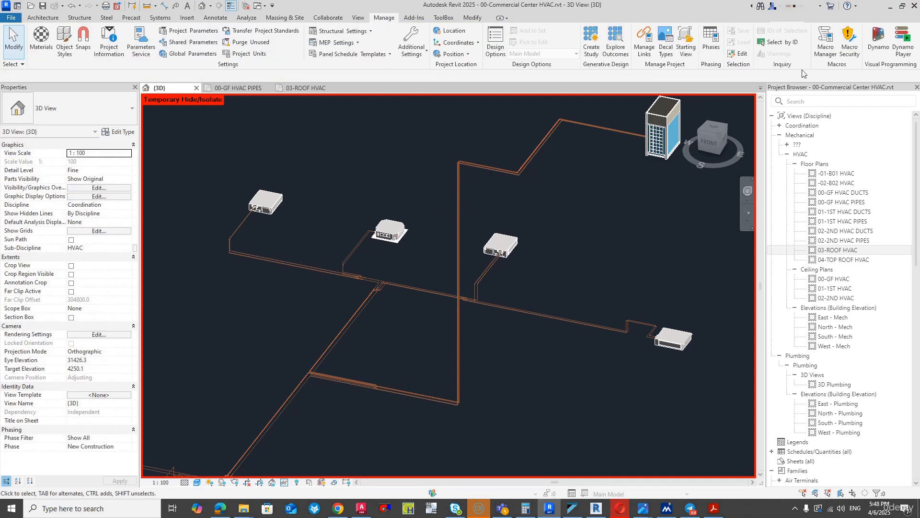
pyautogui.click(896, 47)
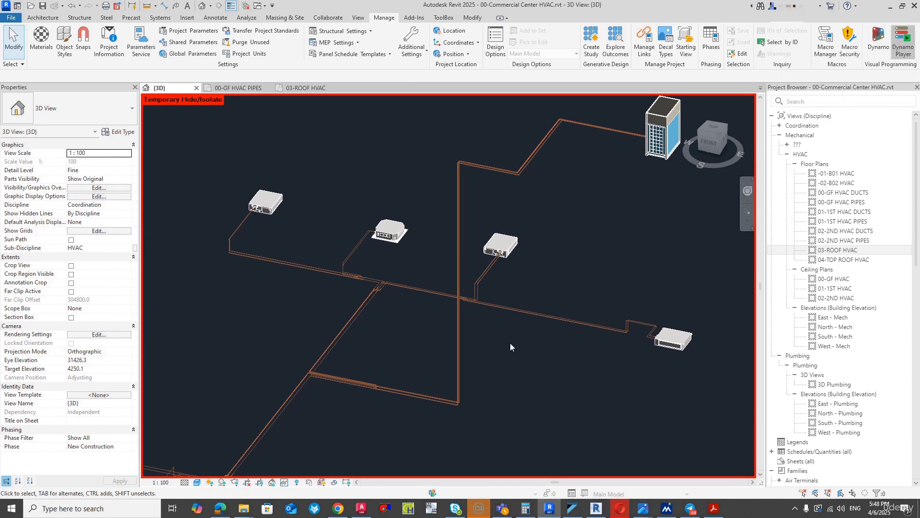
pyautogui.click(792, 95)
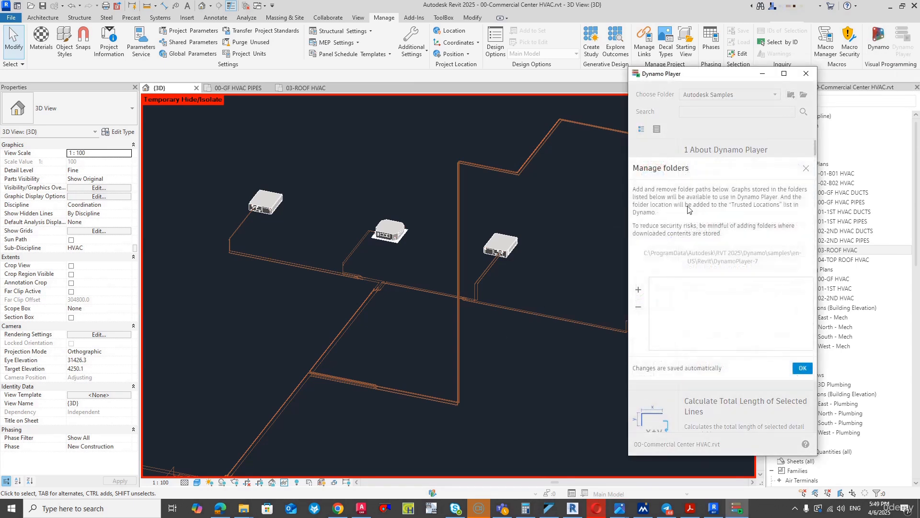
pyautogui.click(639, 291)
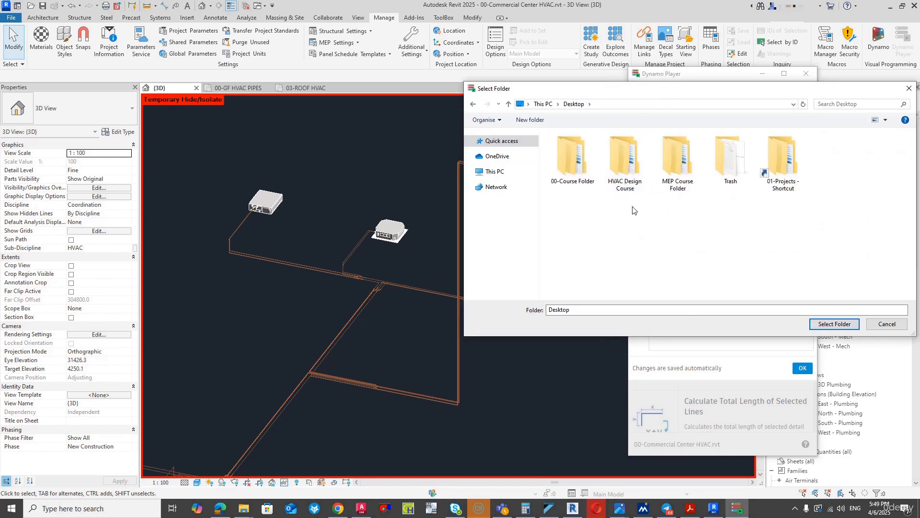
pyautogui.doubleClick(630, 185)
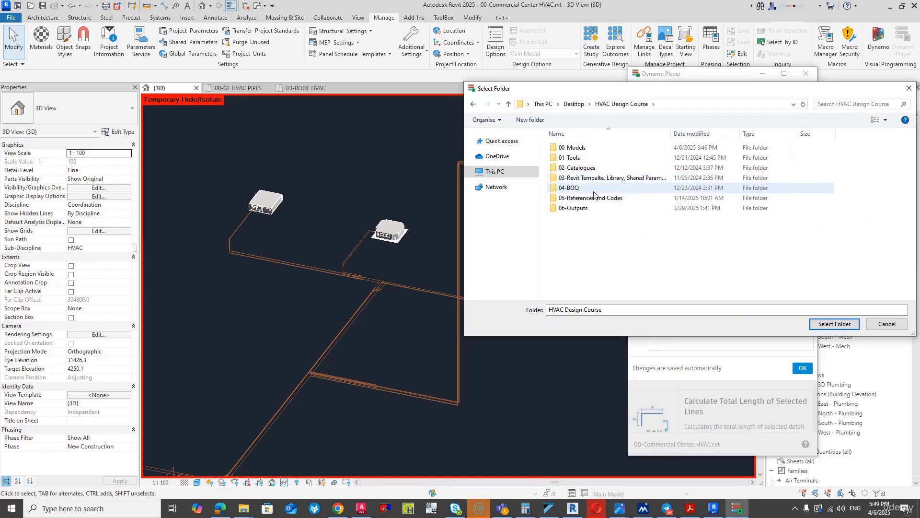
pyautogui.doubleClick(601, 180)
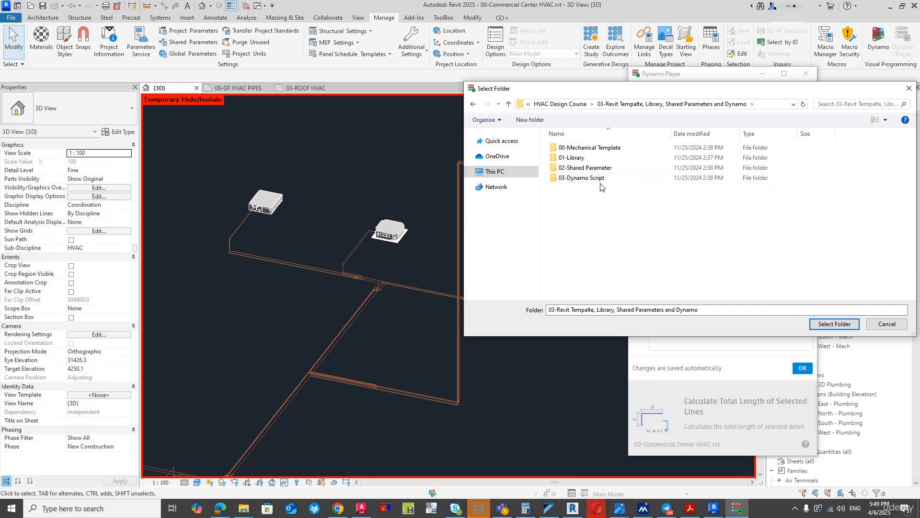
pyautogui.click(601, 180)
pyautogui.doubleClick(601, 180)
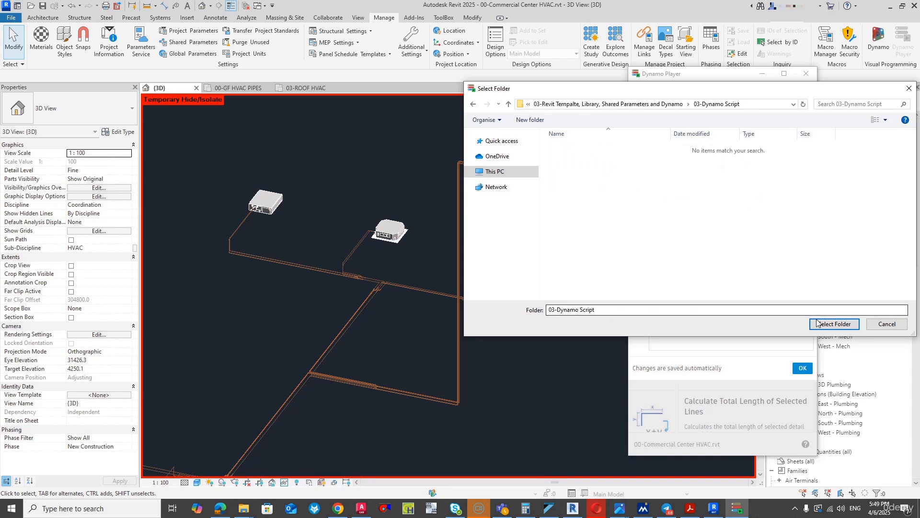
pyautogui.click(834, 323)
pyautogui.click(802, 368)
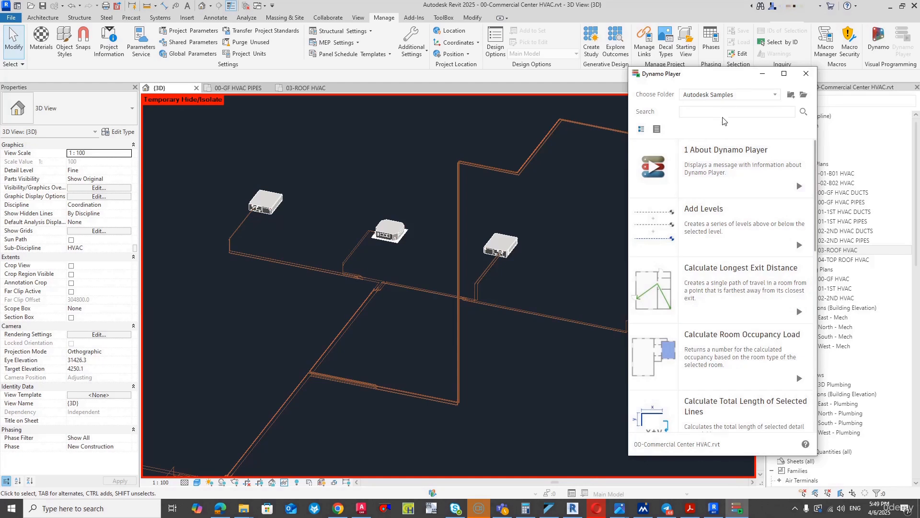
# - Show the scripts of the 03-Dynamo Script folder in Dynamo Player and move the player window clear of the outdoor unit
pyautogui.click(736, 99)
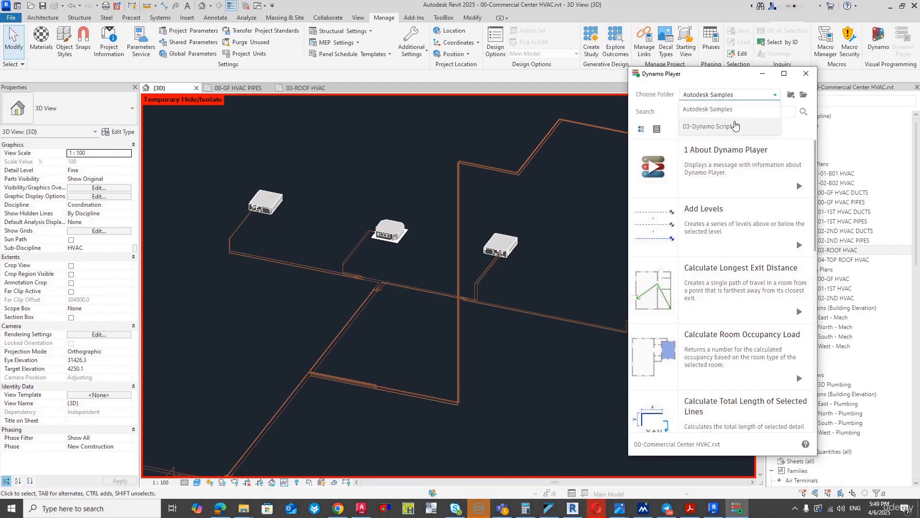
pyautogui.click(728, 132)
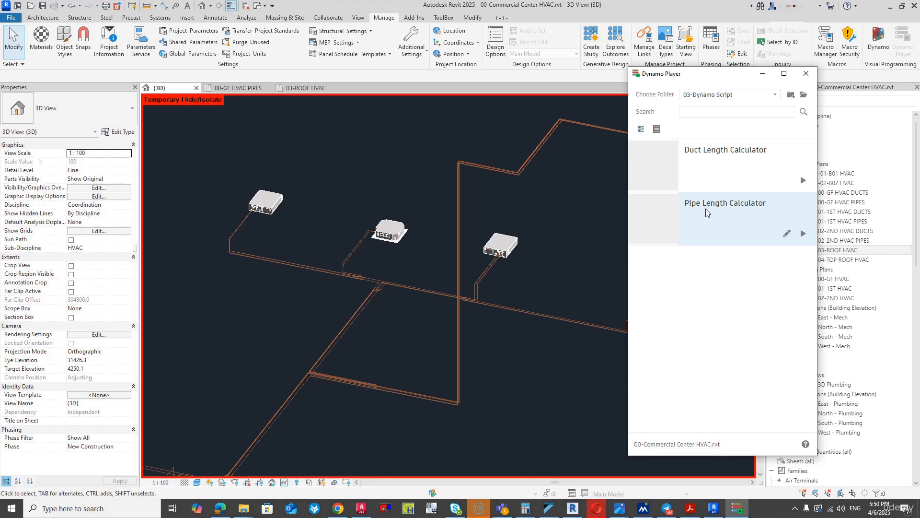
pyautogui.click(585, 171)
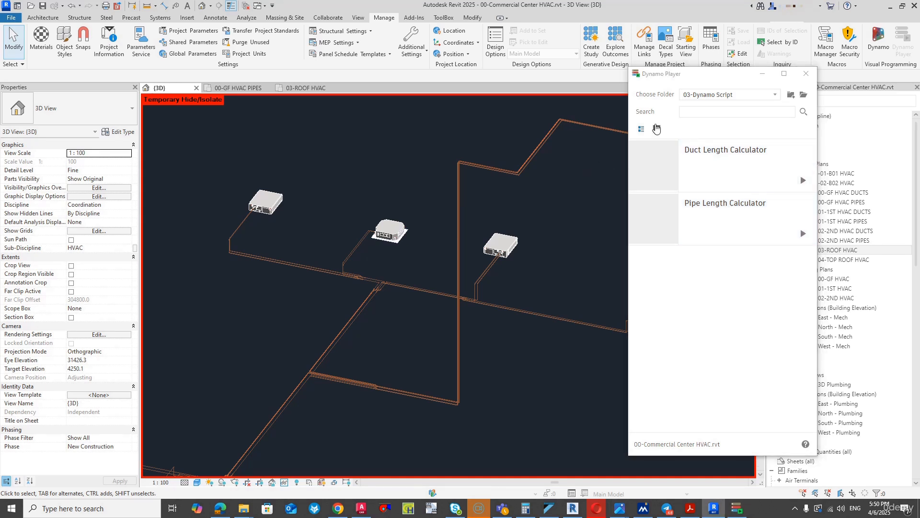
pyautogui.moveTo(659, 82); pyautogui.dragTo(713, 73)
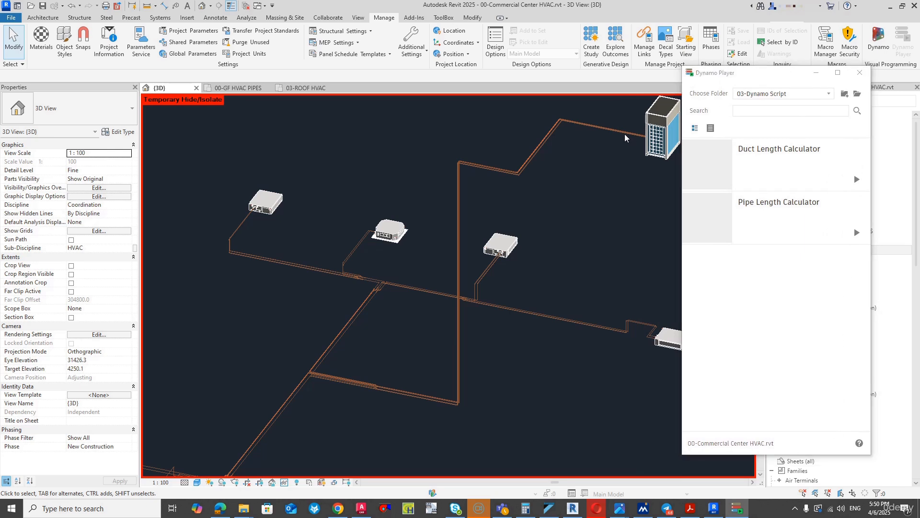
# - Select the 15.9 mm liquid pipe branch from the outdoor unit to the first refnet and temporarily isolate its elements
pyautogui.click(594, 129)
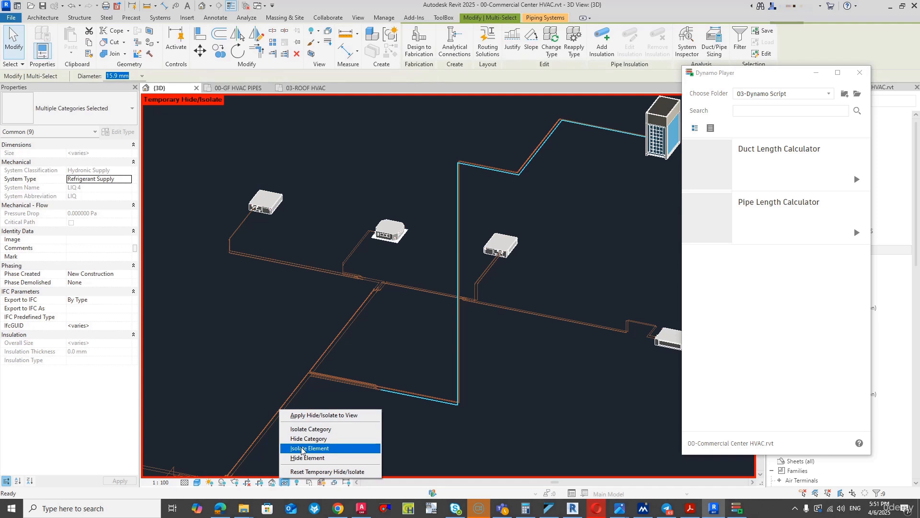
pyautogui.click(301, 449)
pyautogui.click(575, 267)
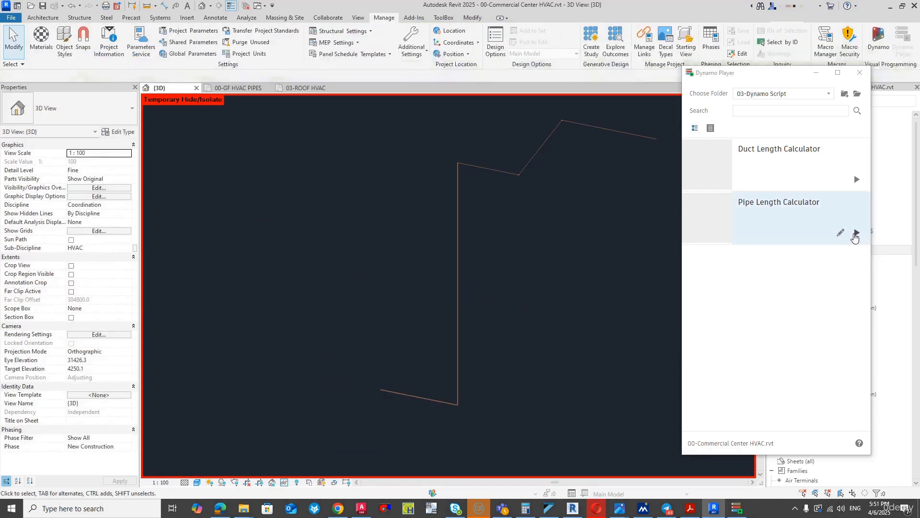
# - Run the Pipe Length Calculator script on all elements of the isolated 15.9 mm liquid branch
pyautogui.click(856, 233)
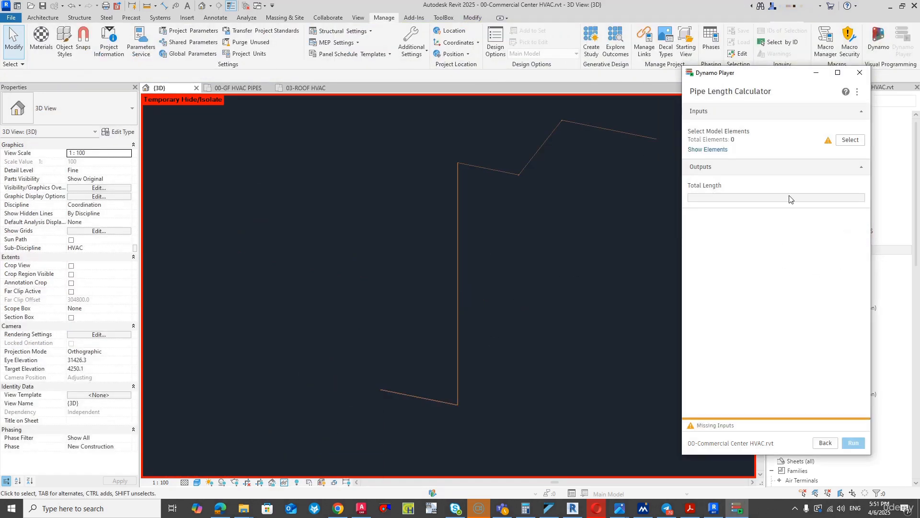
pyautogui.click(850, 140)
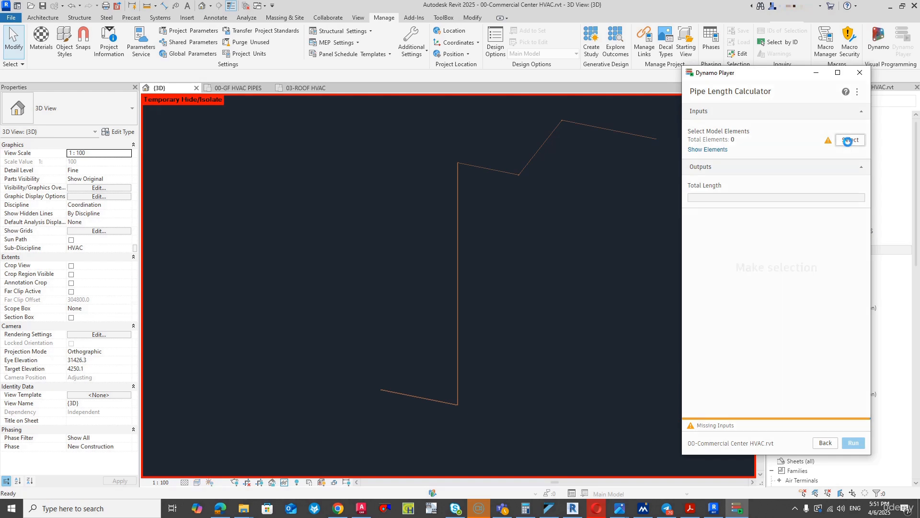
pyautogui.moveTo(613, 115); pyautogui.dragTo(333, 417)
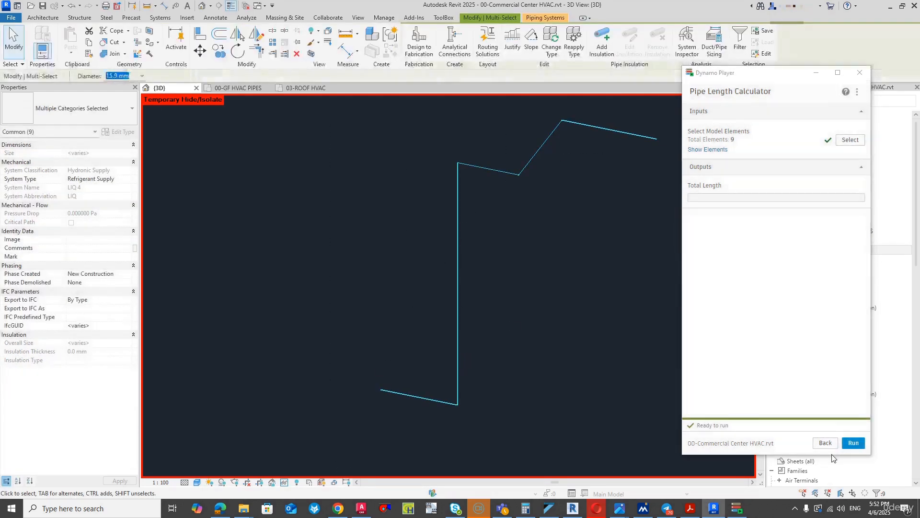
pyautogui.click(855, 443)
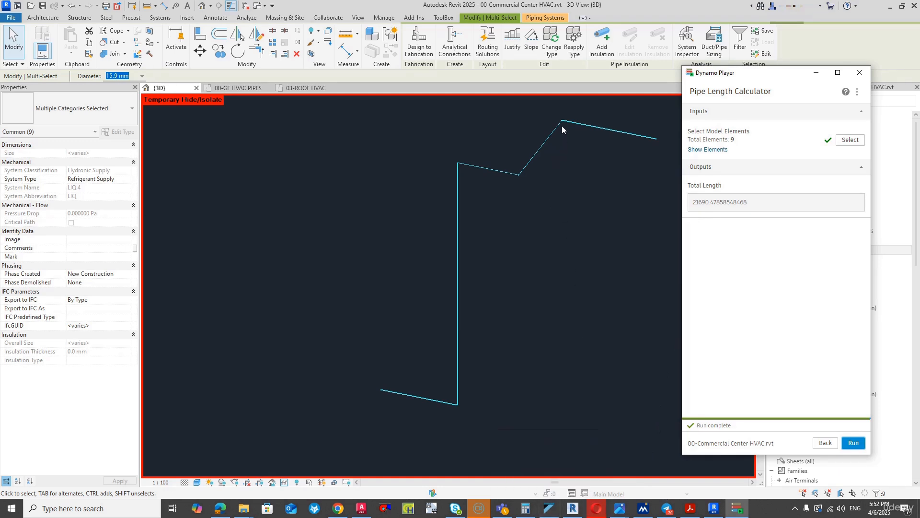
# - Check the branch's bends, then switch to VRV Xpress and set Outdoor 1's pipe to refnet KHRQ22M64T to 22 m with 4 bends
pyautogui.scroll(4, 561, 120)
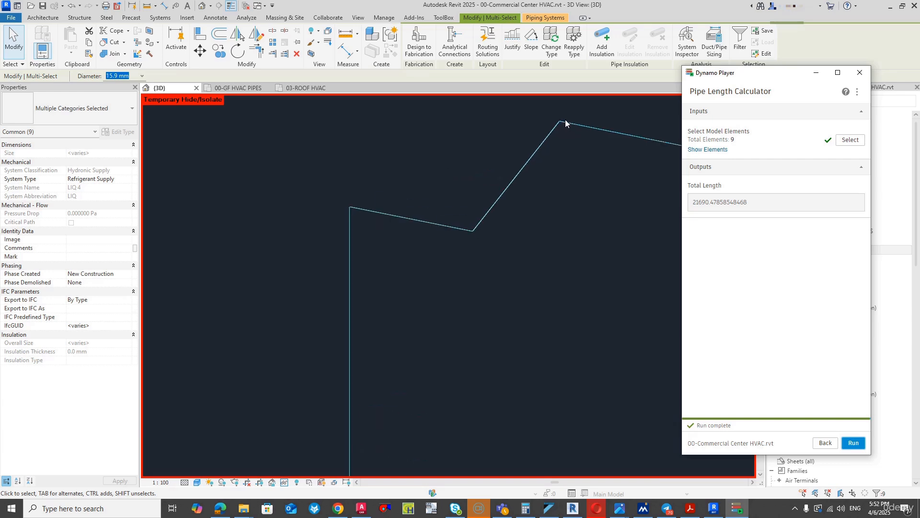
pyautogui.scroll(-2, 572, 119)
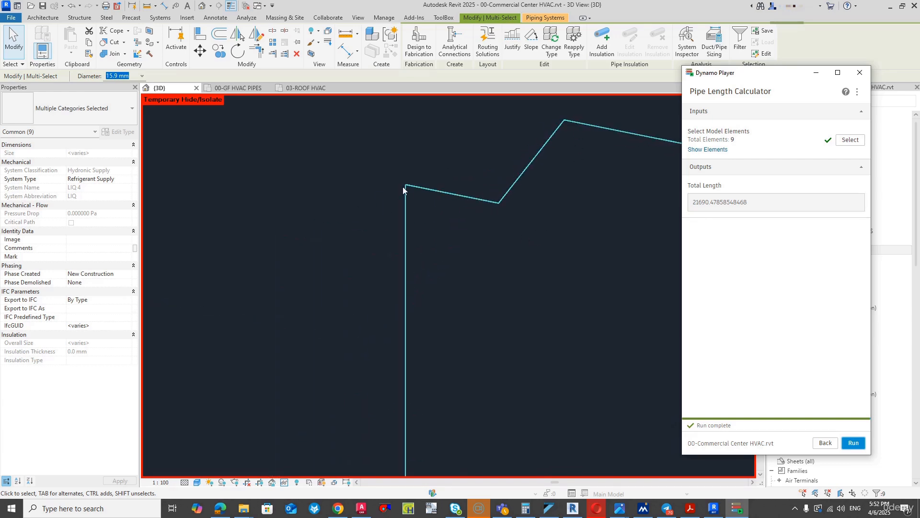
pyautogui.scroll(-3, 403, 187)
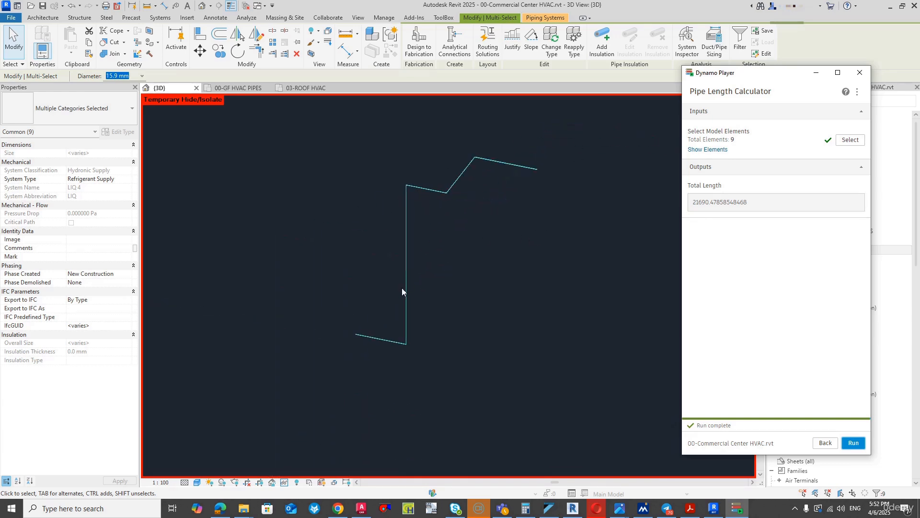
pyautogui.click(549, 508)
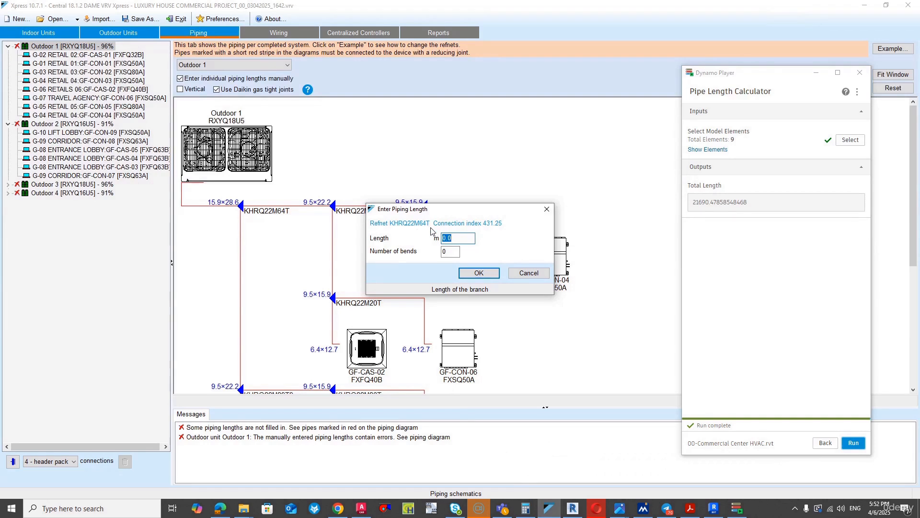
pyautogui.write('22')
pyautogui.press('Tab')
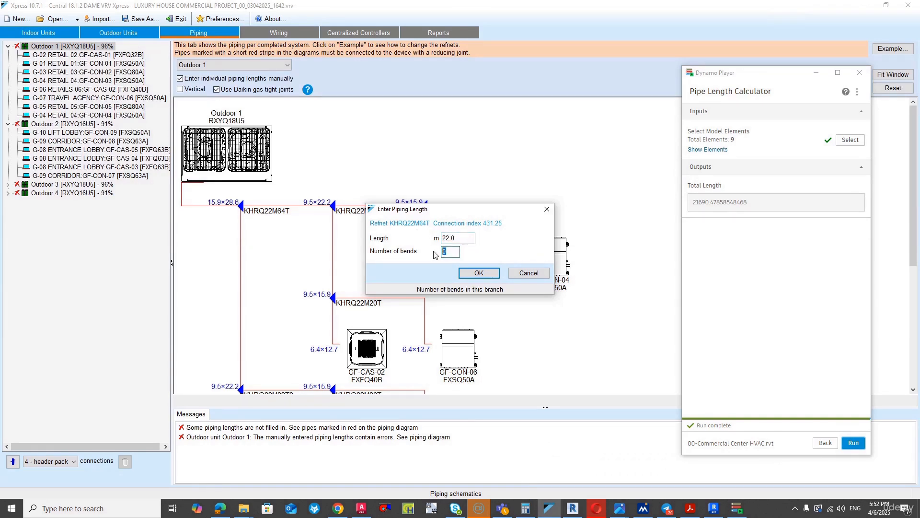
pyautogui.click(479, 272)
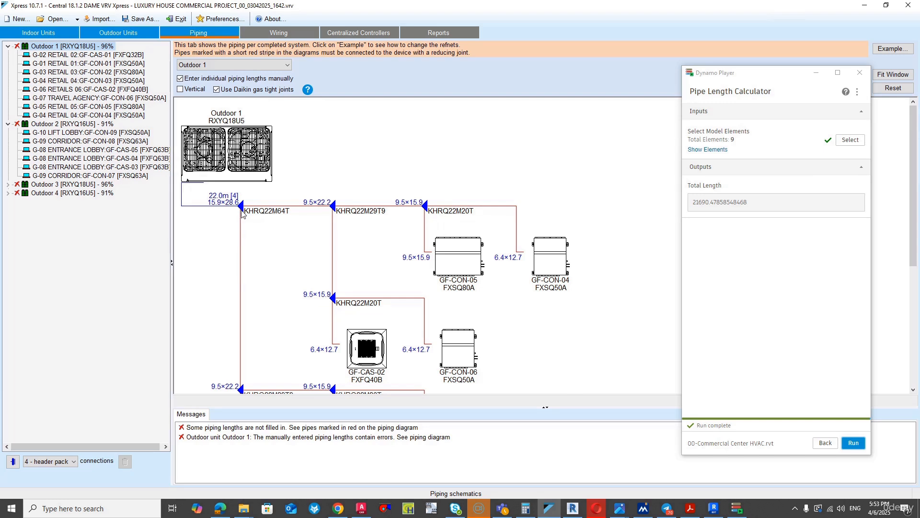
# - Check the next pipes in Outdoor 1's piping diagram, switch back to Revit and reset the 3D view's temporary isolation
pyautogui.scroll(-2, 243, 209)
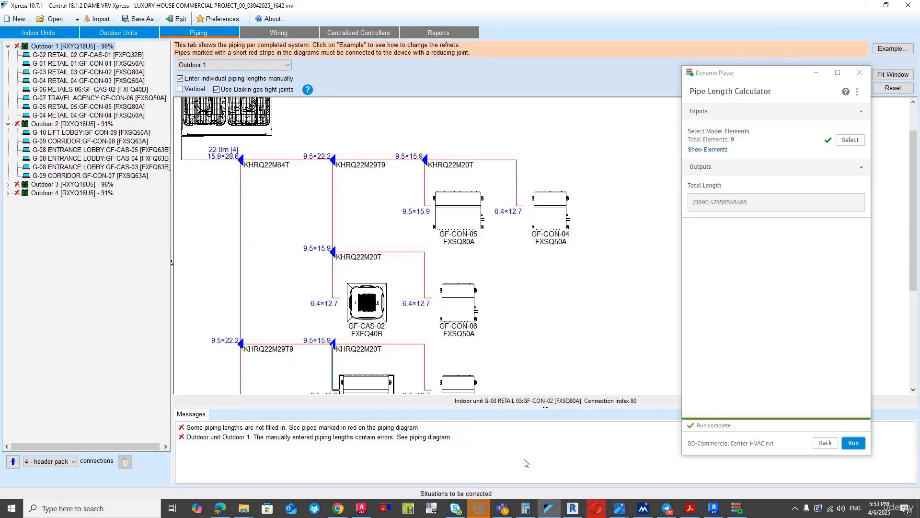
pyautogui.click(714, 508)
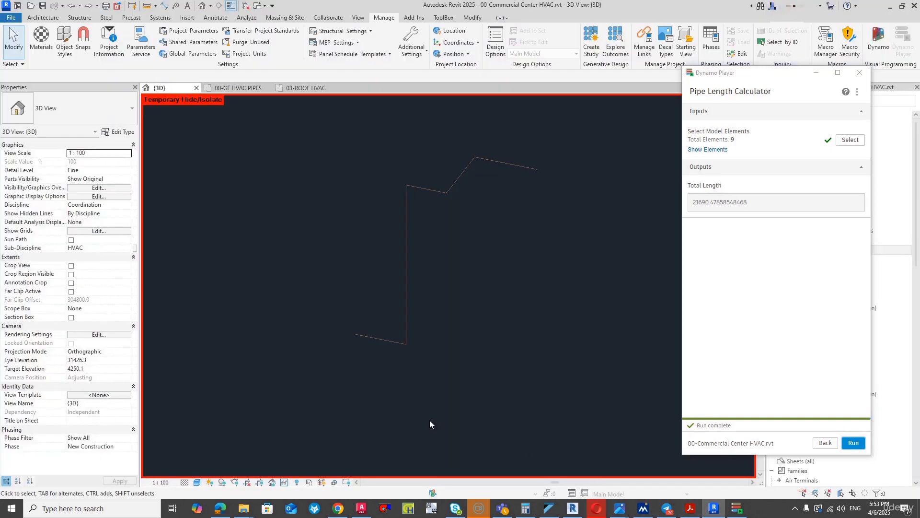
pyautogui.click(285, 482)
pyautogui.click(298, 471)
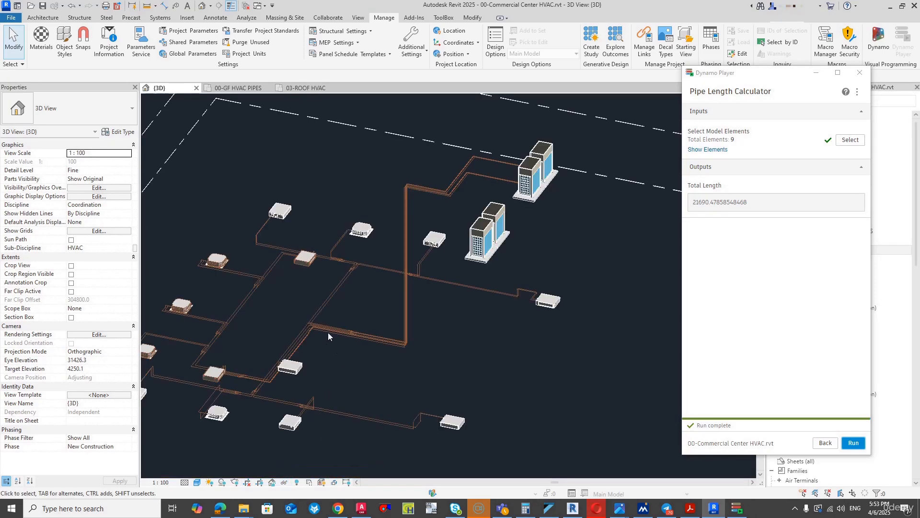
# - Select the 22.2 mm gas pipe branch between the first refnet and the next one, and temporarily isolate its elements
pyautogui.scroll(5, 335, 322)
pyautogui.scroll(2, 425, 342)
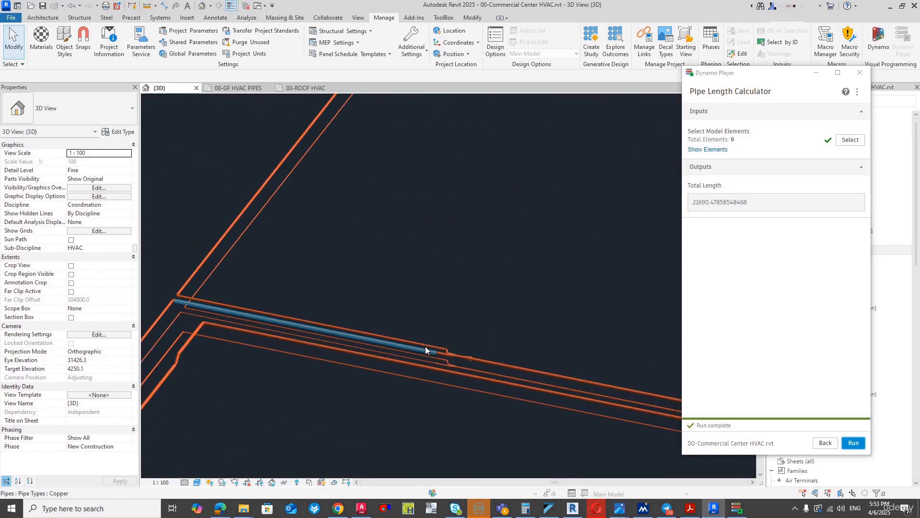
pyautogui.scroll(-2, 418, 343)
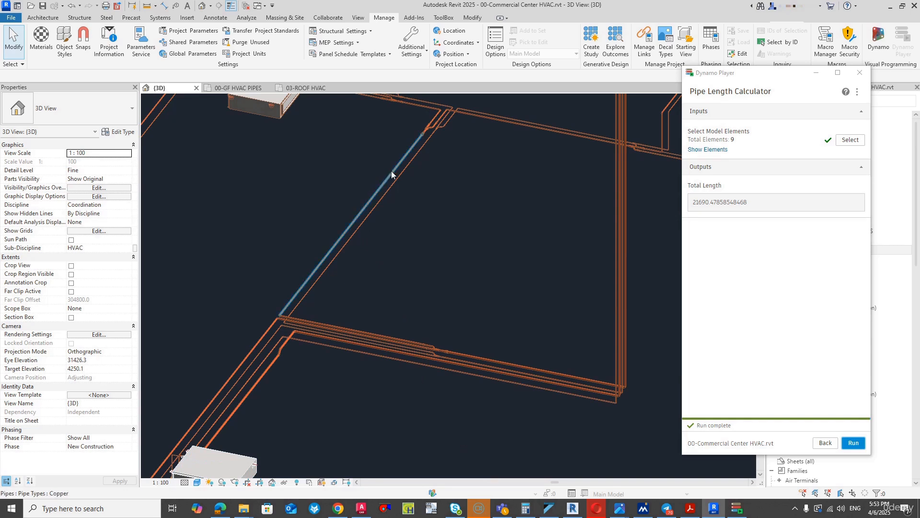
pyautogui.press('Tab')
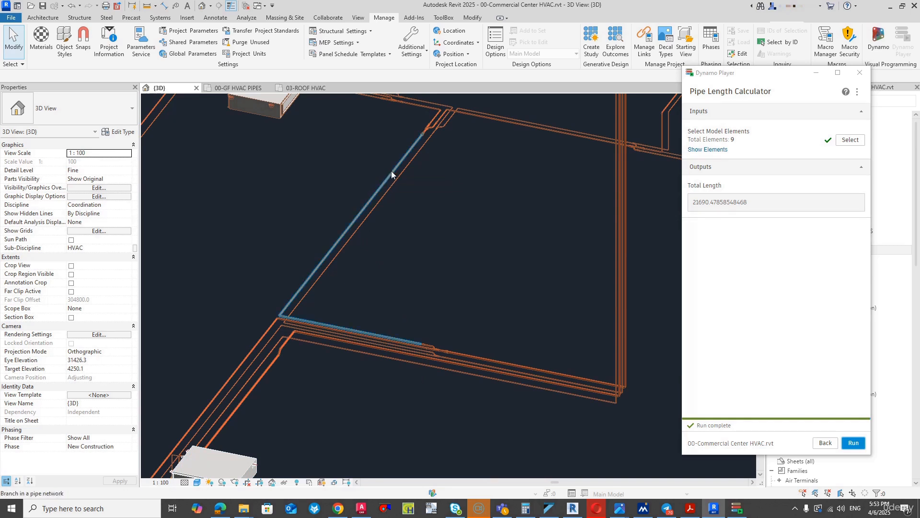
pyautogui.click(391, 171)
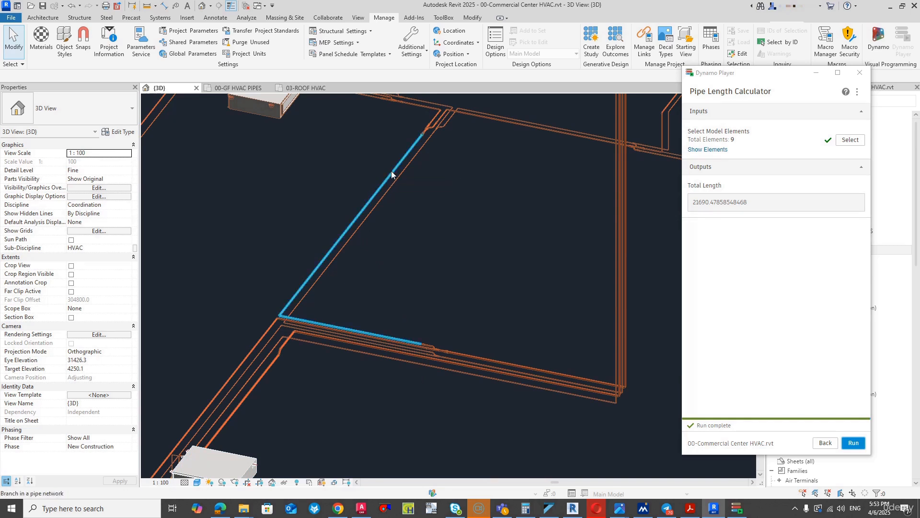
pyautogui.click(286, 482)
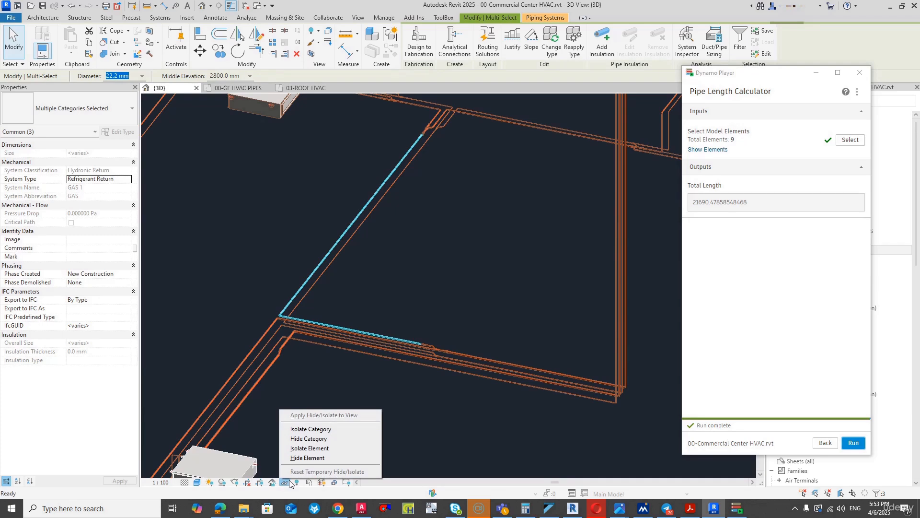
pyautogui.click(309, 448)
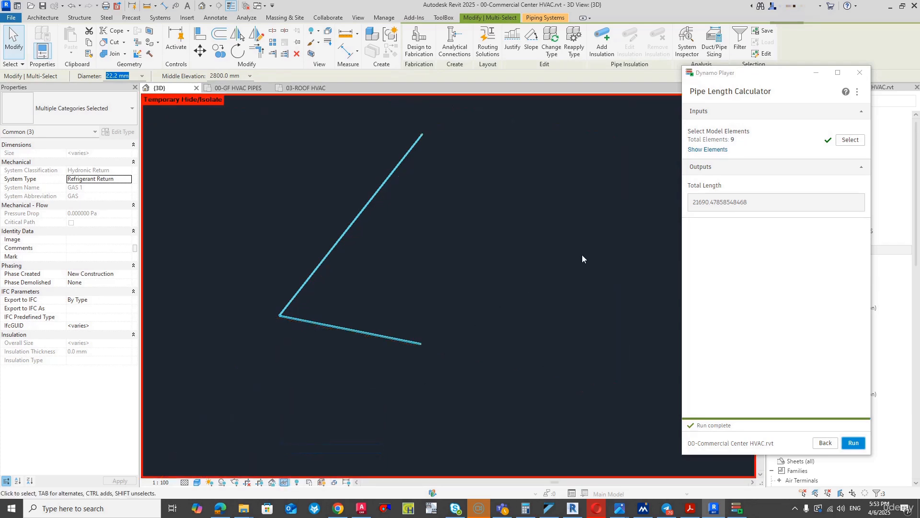
# - Run the Pipe Length Calculator on the isolated 22.2 mm gas branch and reset the 3D view's temporary isolation
pyautogui.click(846, 141)
pyautogui.moveTo(453, 140); pyautogui.dragTo(270, 384)
pyautogui.click(853, 443)
pyautogui.click(852, 443)
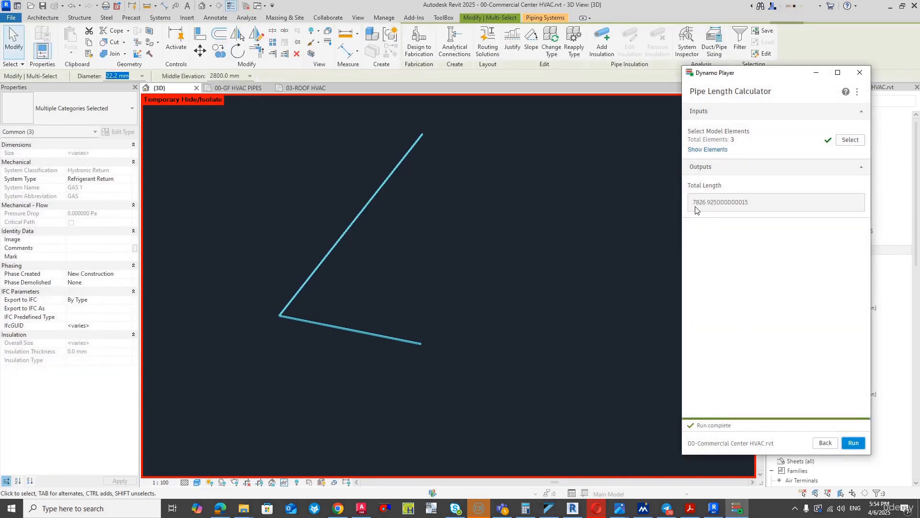
pyautogui.click(284, 482)
pyautogui.click(327, 471)
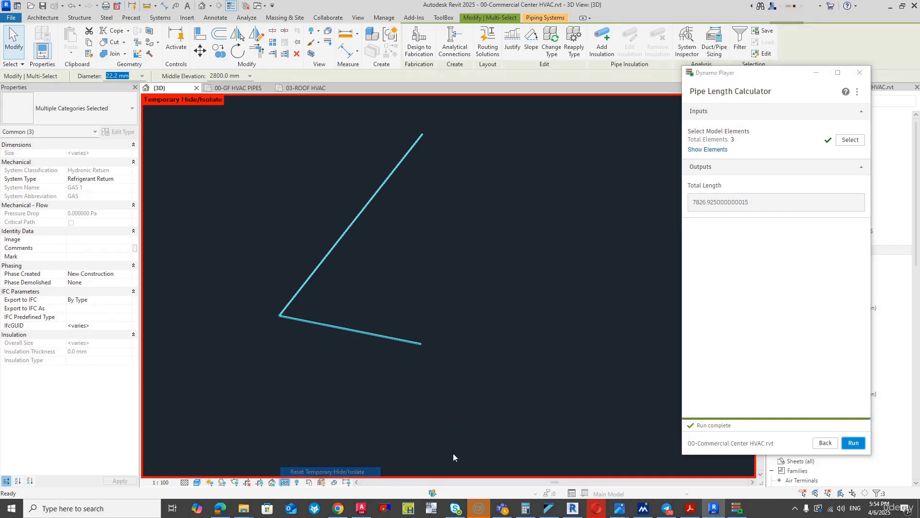
# - Switch to VRV Xpress and set the 9.5×22.2 pipe from refnet KHRQ22M64T down to refnet KHRQ22M29T9 to 8 m with 1 bend
pyautogui.click(549, 508)
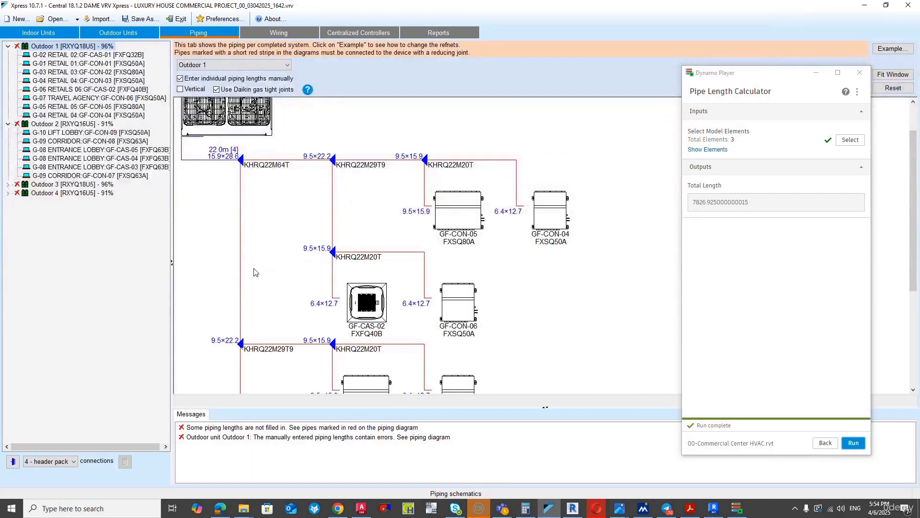
pyautogui.click(243, 275)
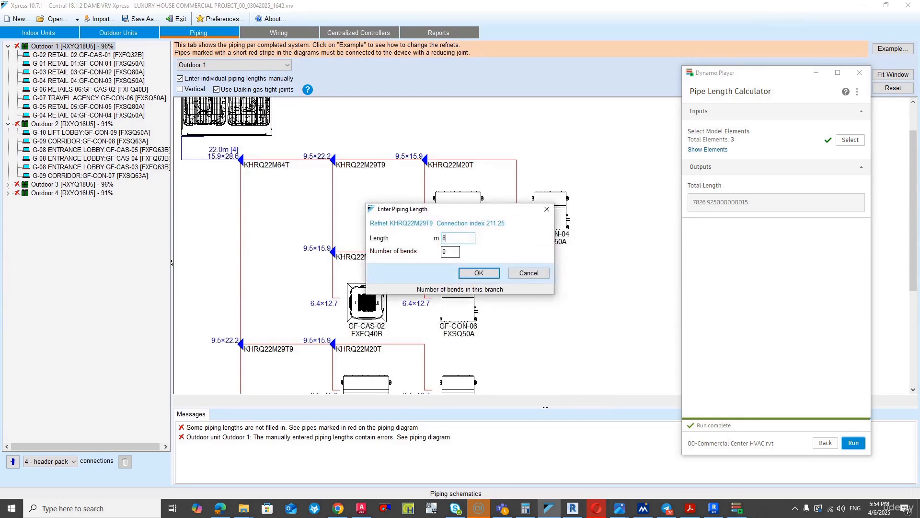
pyautogui.write('8')
pyautogui.press('Tab')
pyautogui.write('1')
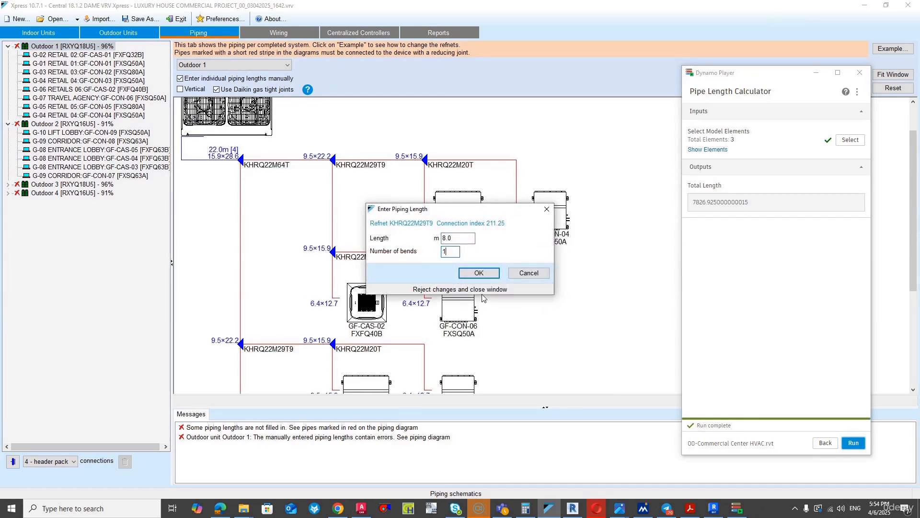
pyautogui.press('Return')
# - Switch back to Revit and run the Pipe Length Calculator on the short 15.9 mm gas branch between the second refnet and the next one
pyautogui.scroll(-2, 270, 253)
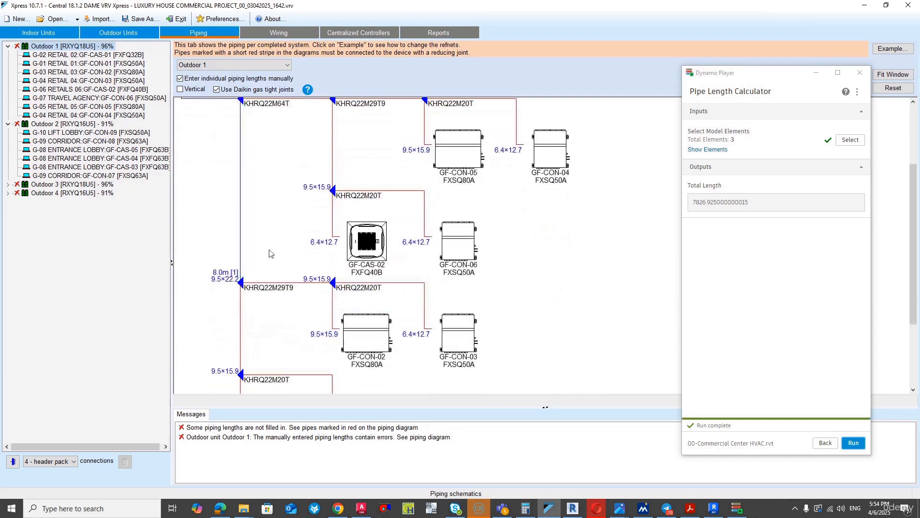
pyautogui.scroll(-2, 270, 253)
pyautogui.scroll(-1, 242, 227)
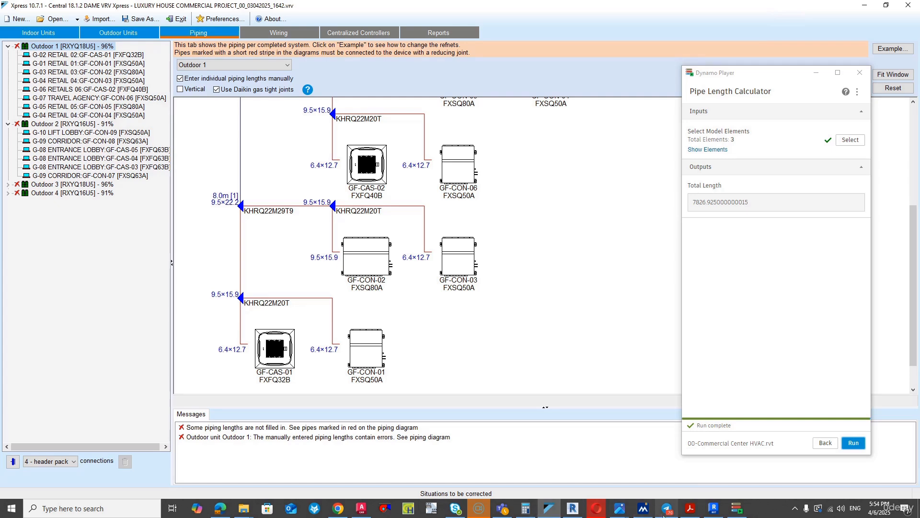
pyautogui.click(713, 509)
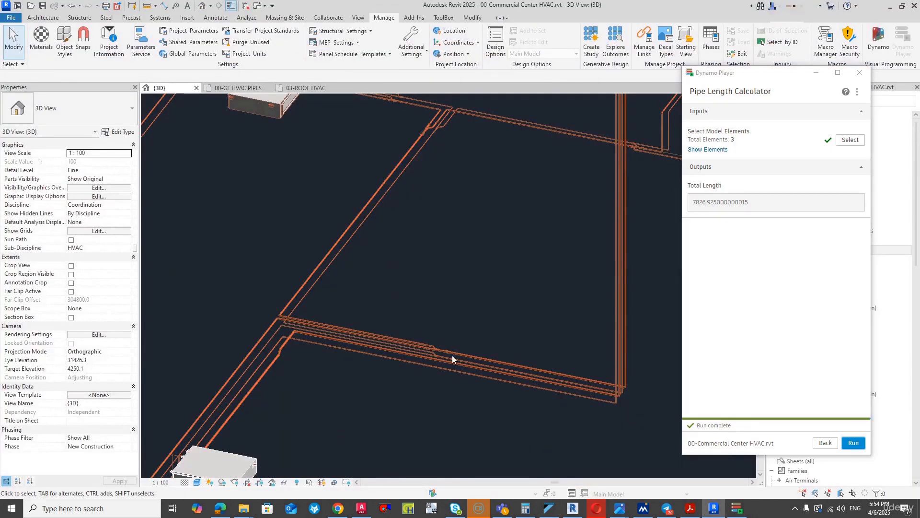
pyautogui.moveTo(422, 139); pyautogui.dragTo(491, 335, button='middle')
pyautogui.scroll(5, 479, 274)
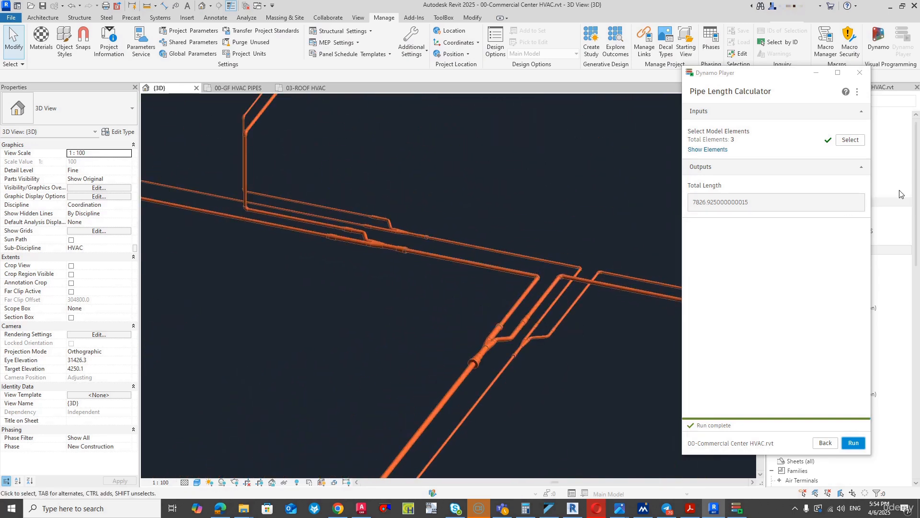
pyautogui.click(850, 140)
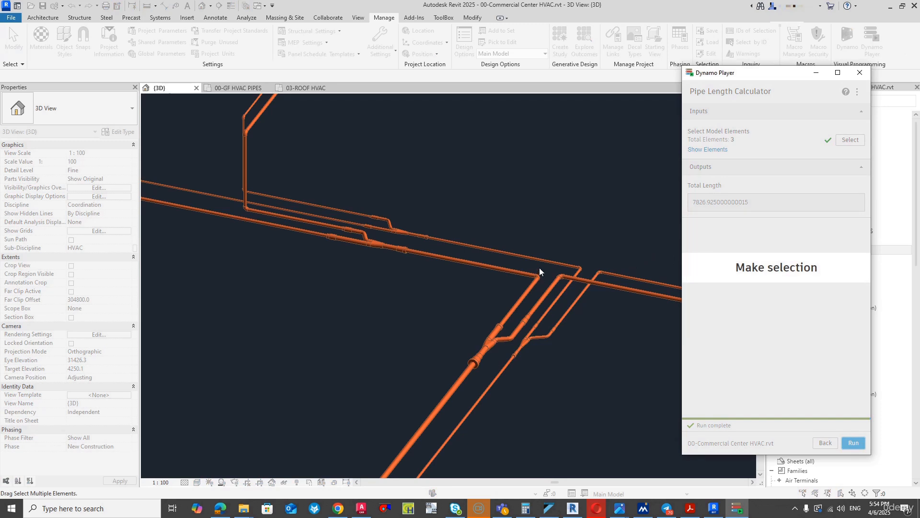
pyautogui.click(525, 291)
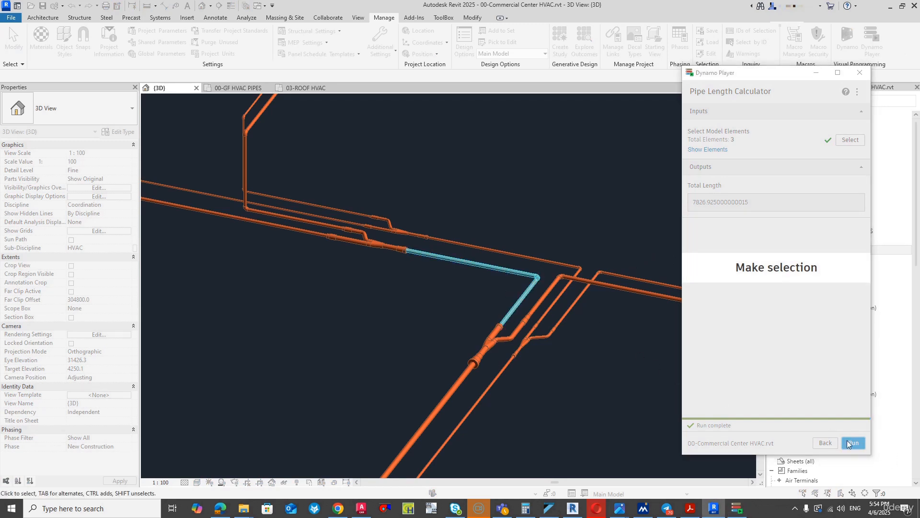
pyautogui.click(848, 443)
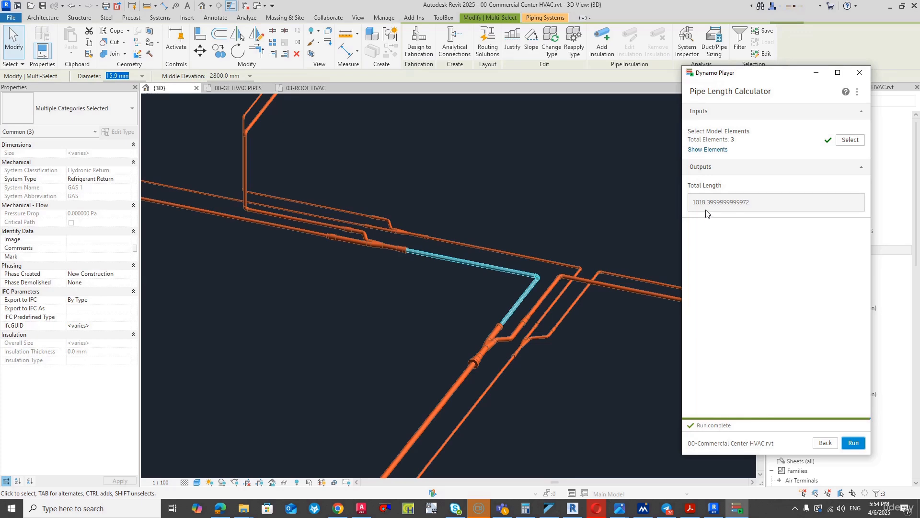
# - Switch to VRV Xpress and set the pipe from refnet KHRQ22M29T9 down to the lowest refnet KHRQ22M20T to 1 m with 1 bend
pyautogui.click(549, 508)
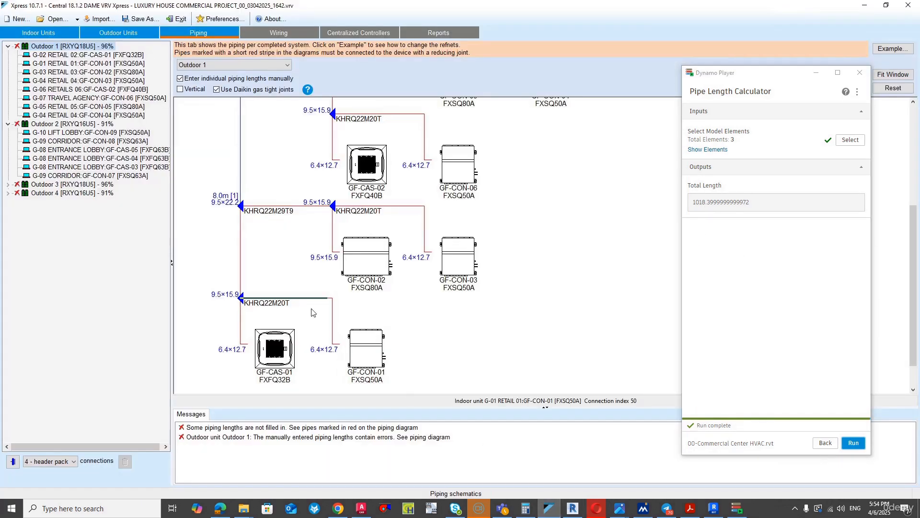
pyautogui.click(240, 251)
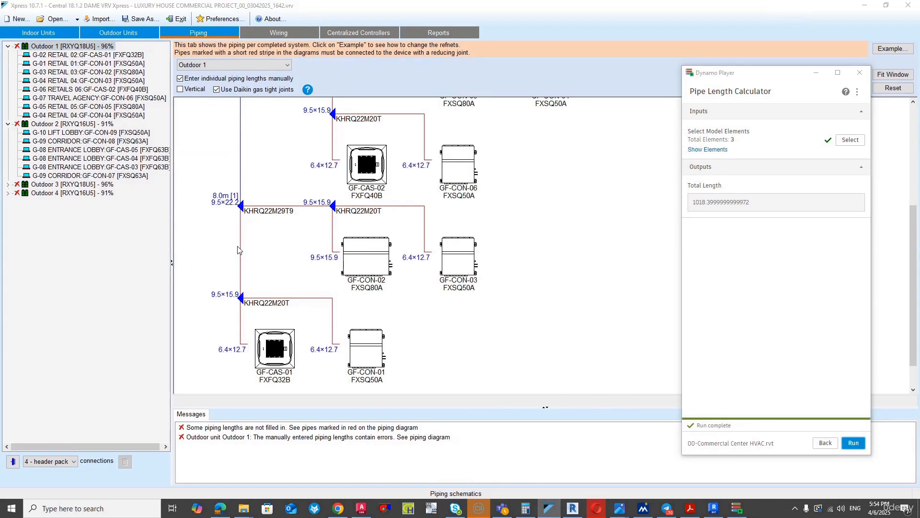
pyautogui.write('1')
pyautogui.press('Tab')
pyautogui.write('1')
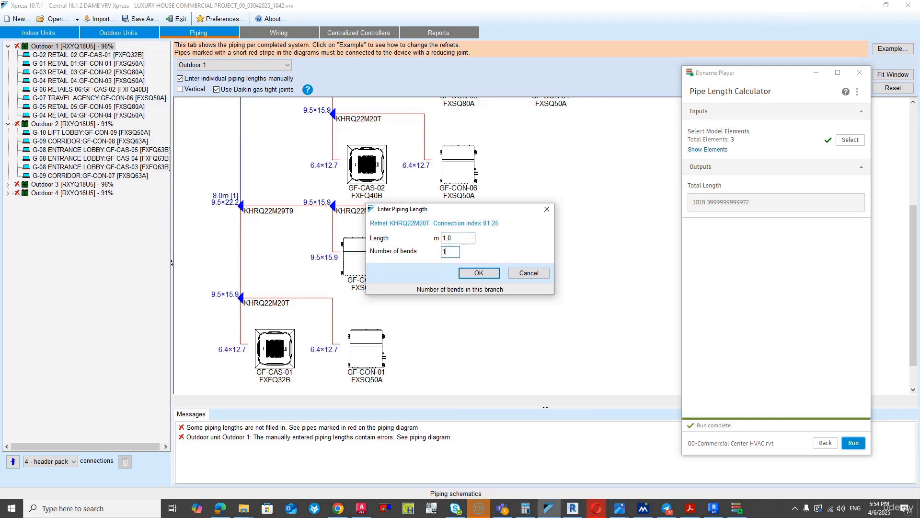
pyautogui.press('Return')
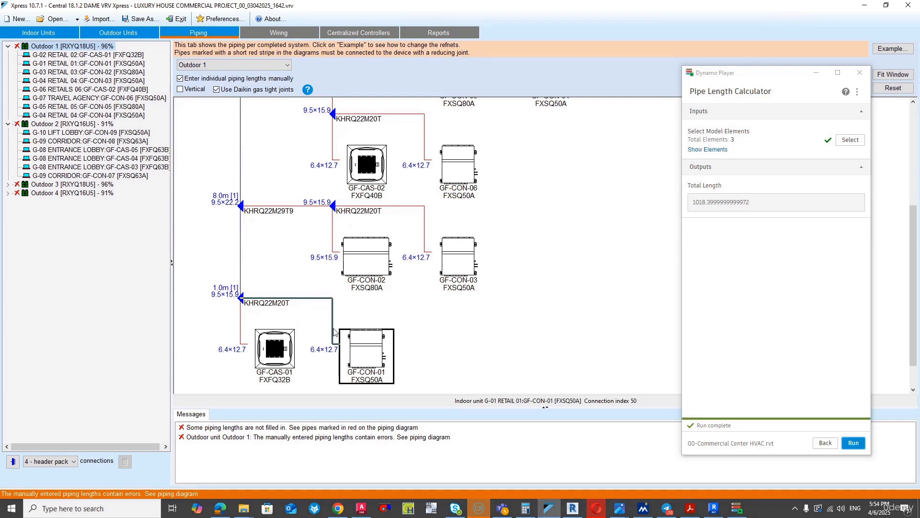
# - Switch back to Revit, select the 12.7 mm gas branch from the last refnet to the cassette unit and temporarily isolate its elements
pyautogui.click(707, 512)
pyautogui.scroll(-5, 574, 370)
pyautogui.scroll(3, 573, 366)
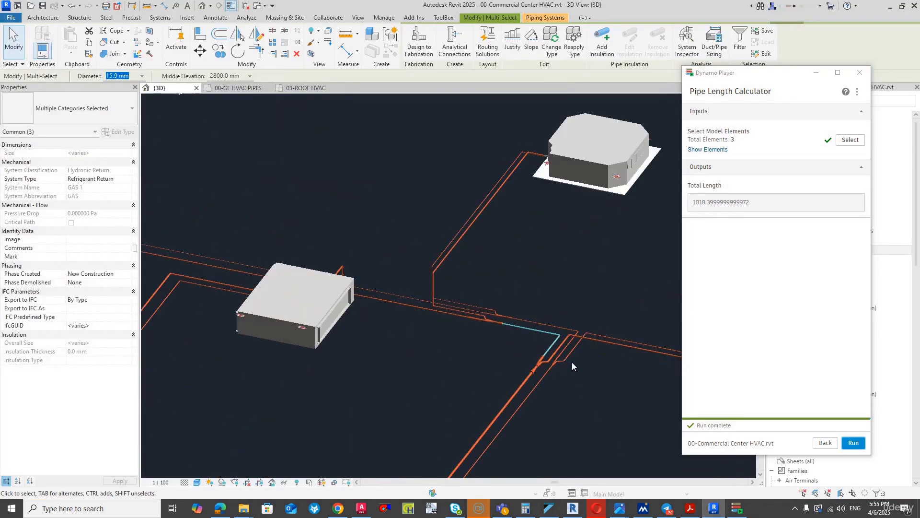
pyautogui.scroll(2, 572, 365)
pyautogui.scroll(4, 489, 299)
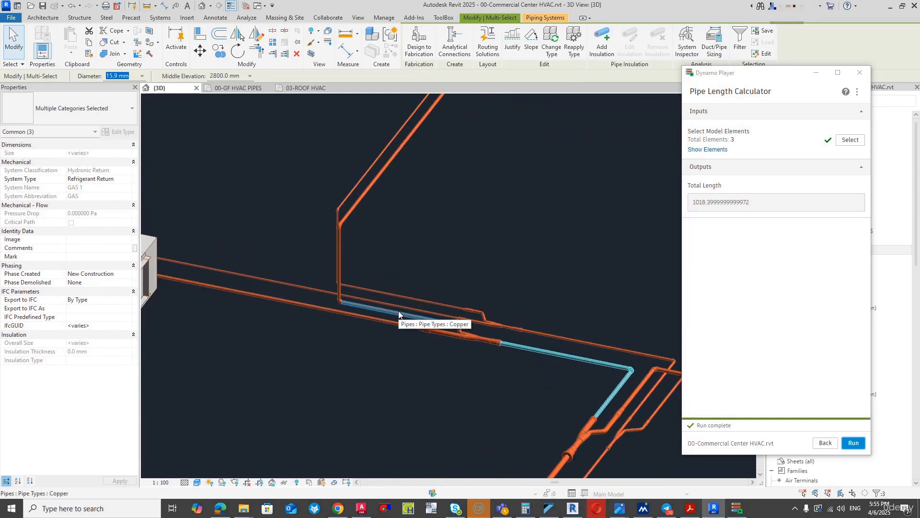
pyautogui.press('Tab')
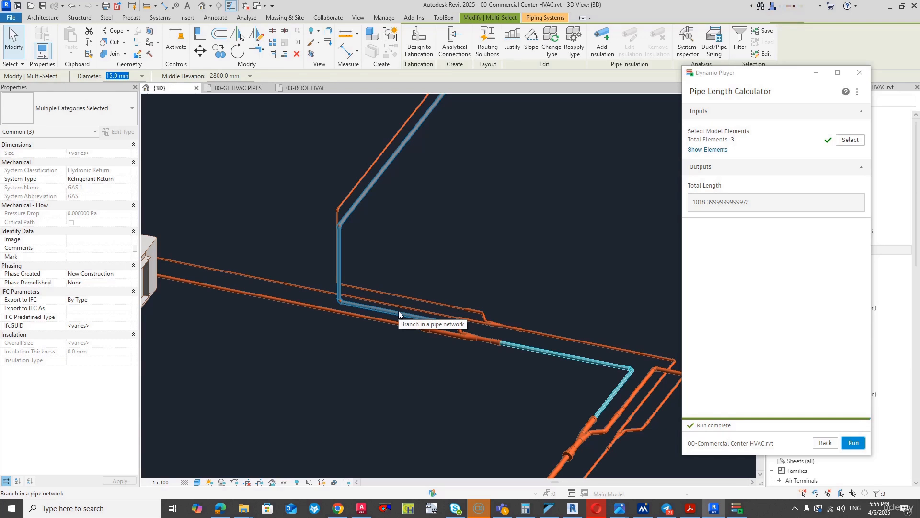
pyautogui.scroll(-3, 398, 315)
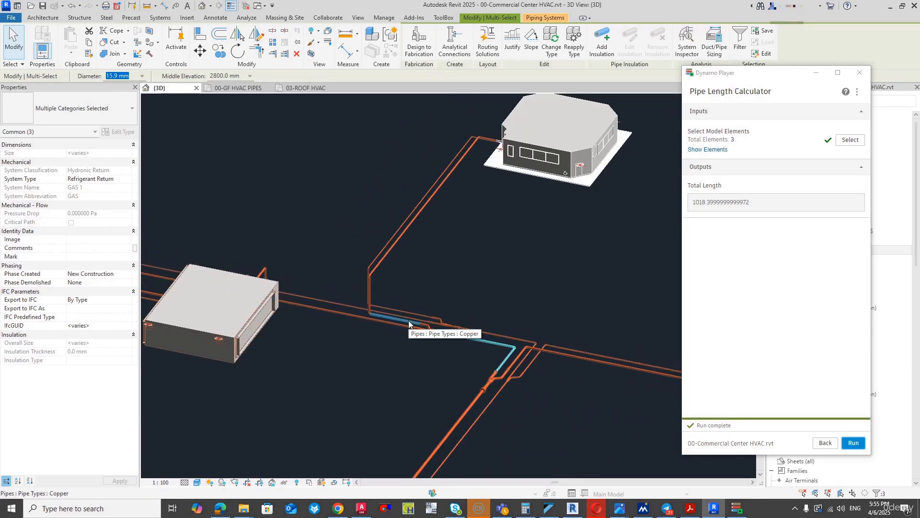
pyautogui.press('Tab')
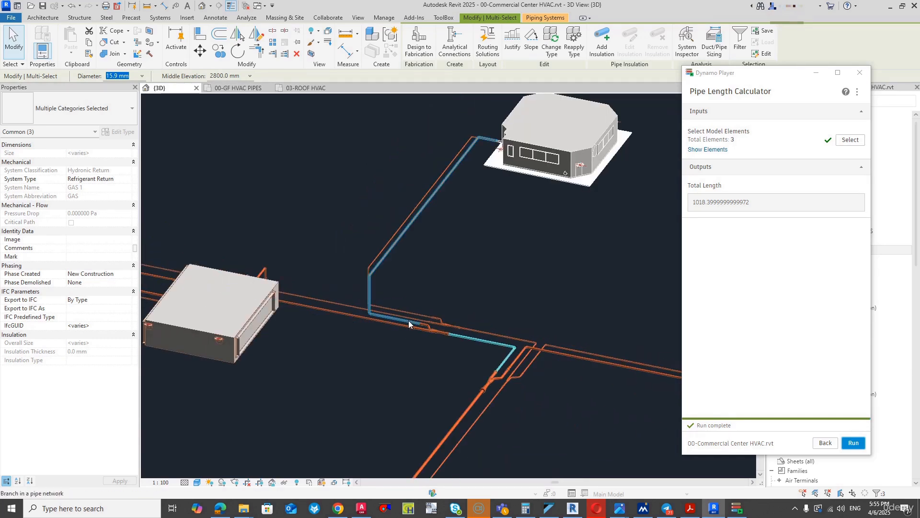
pyautogui.click(408, 320)
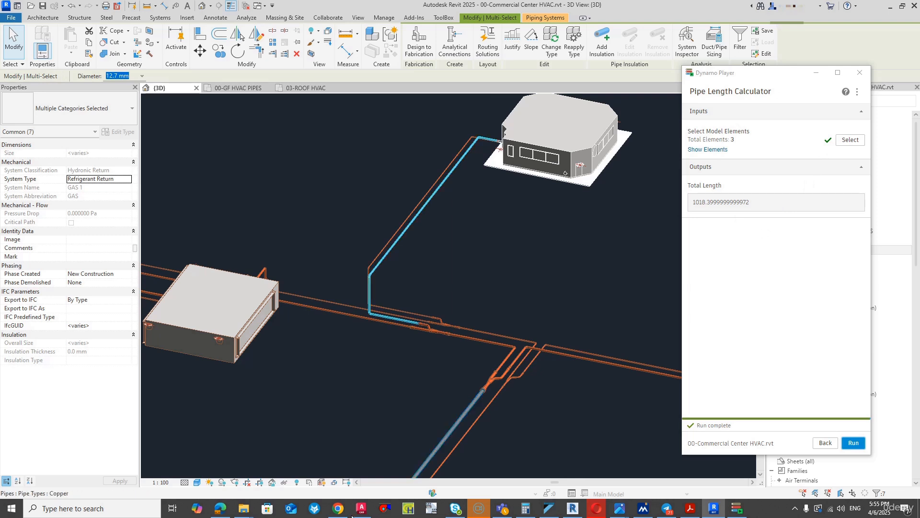
pyautogui.click(284, 482)
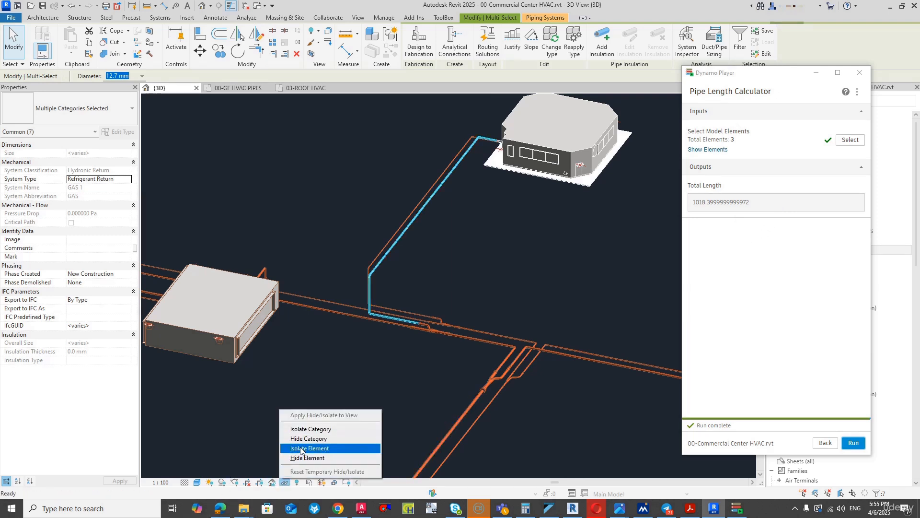
pyautogui.click(300, 449)
# - Run the Pipe Length Calculator on the isolated 12.7 mm cassette branch, then switch to VRV Xpress
pyautogui.click(850, 140)
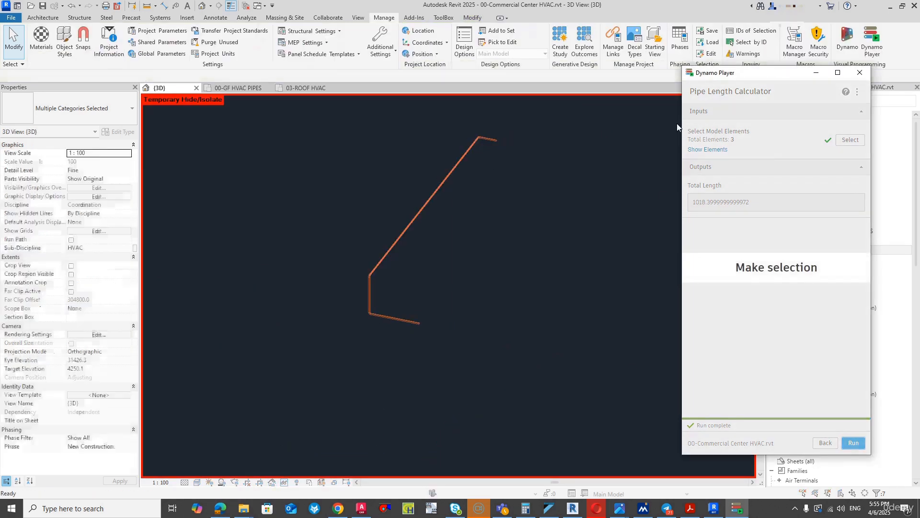
pyautogui.moveTo(553, 123); pyautogui.dragTo(286, 438)
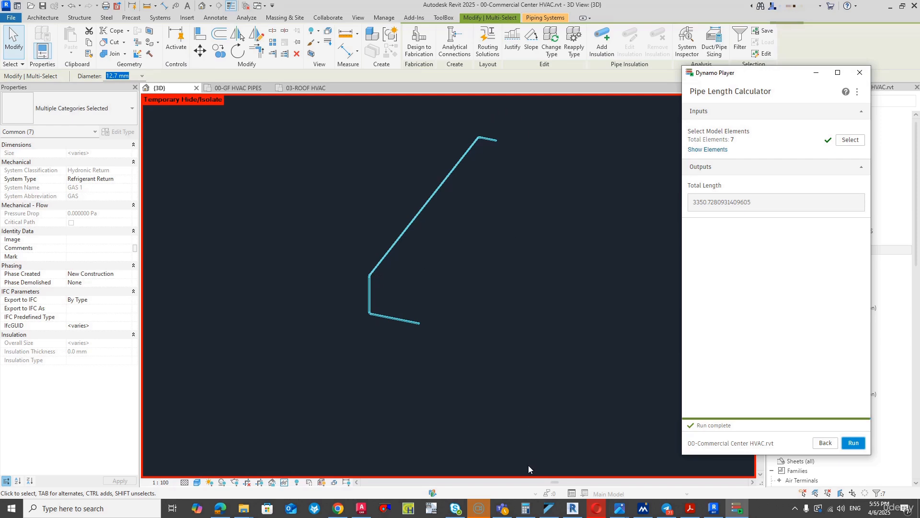
pyautogui.click(550, 508)
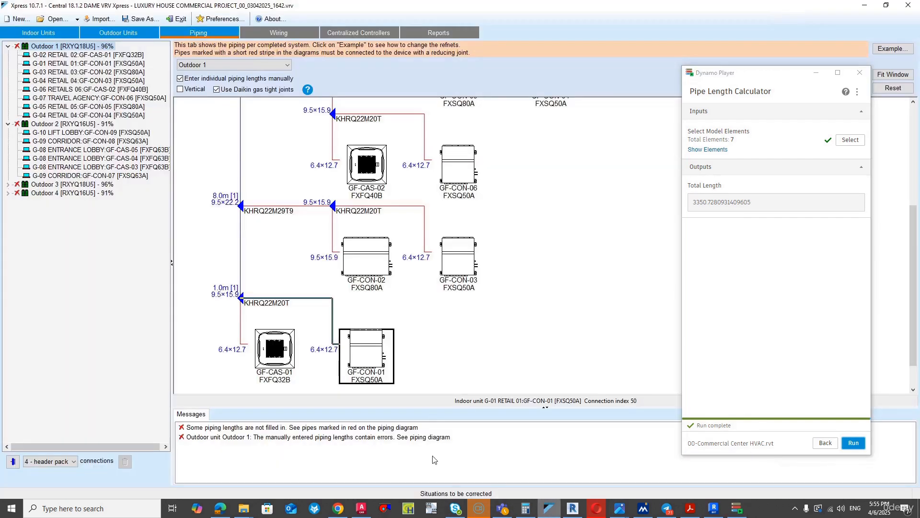
# - Set the pipe from the lowest refnet to indoor unit GF-CON-01 to 3.5 m with 3 bends
pyautogui.click(295, 297)
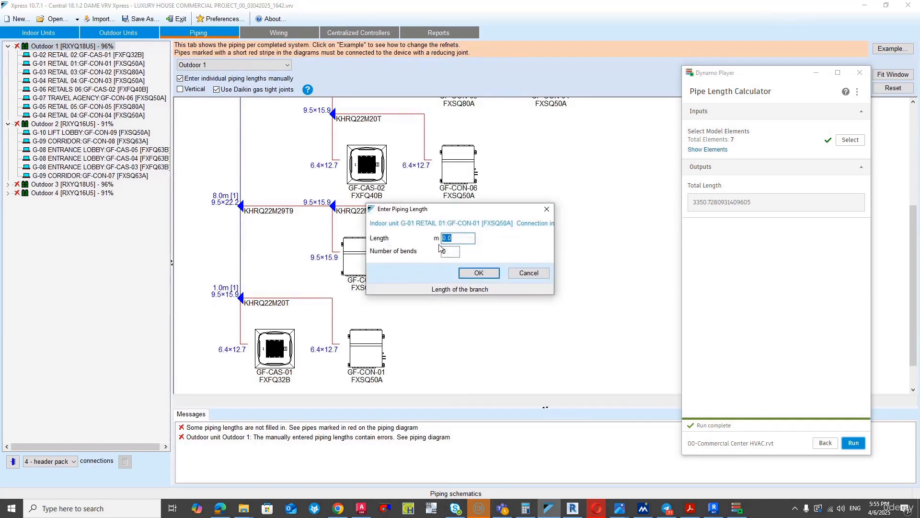
pyautogui.write('3.5')
pyautogui.press('Tab')
pyautogui.write('3')
pyautogui.press('Return')
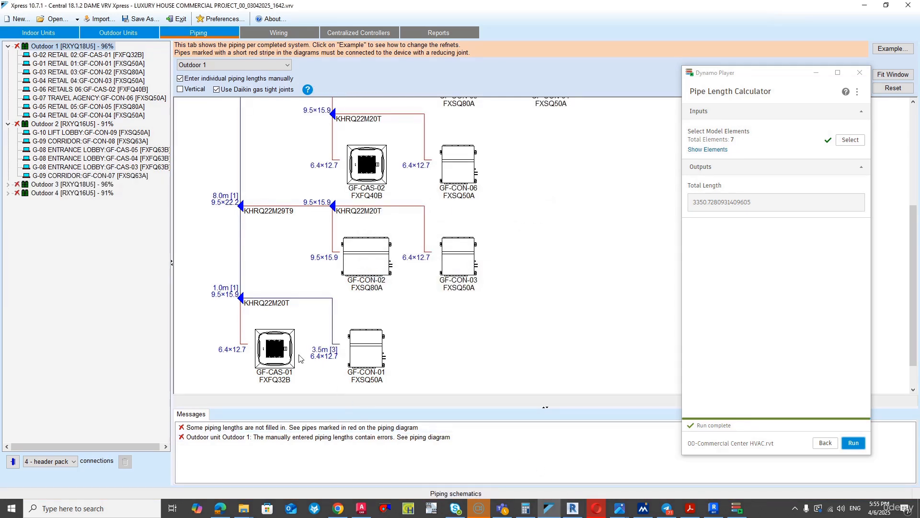
# - Set the pipe from the lowest refnet to cassette unit GF-CAS-01 to 3.5 m with 3 bends
pyautogui.click(240, 324)
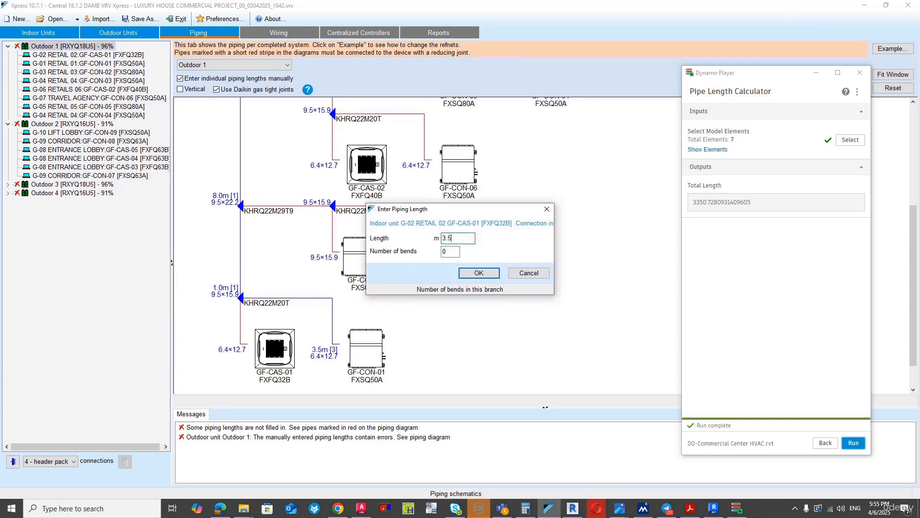
pyautogui.write('3.5')
pyautogui.press('Tab')
pyautogui.write('3')
pyautogui.press('Return')
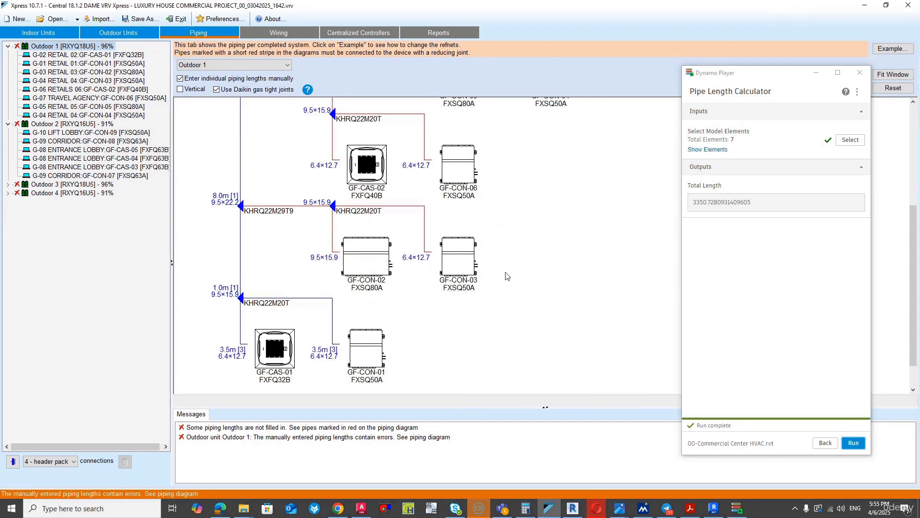
# - Switch back to Revit, reset the 3D view's temporary isolation and clear the selection
pyautogui.click(714, 508)
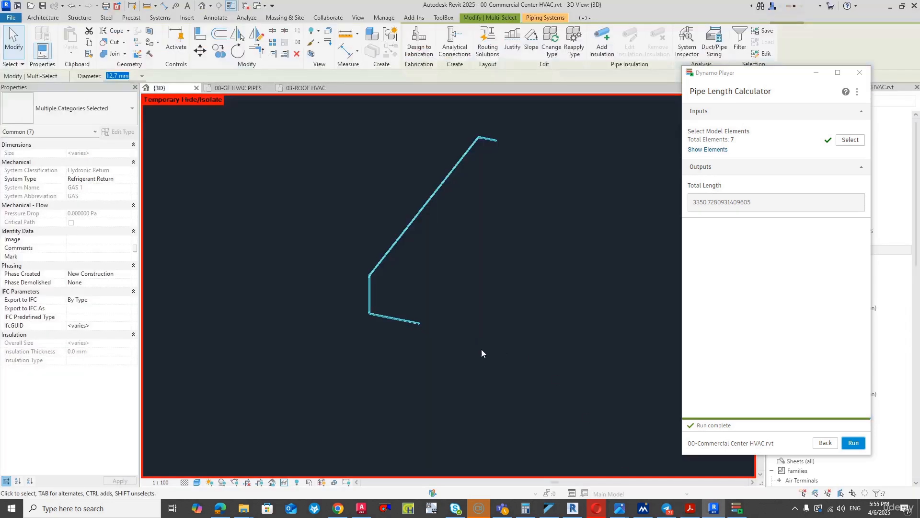
pyautogui.click(284, 483)
pyautogui.click(327, 469)
pyautogui.click(449, 307)
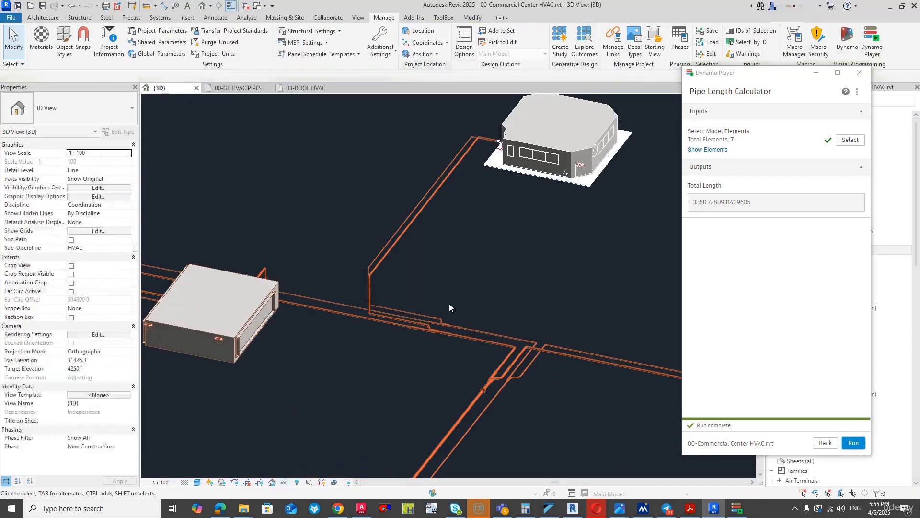
# - Select the long 12.7 mm gas branch from the last refnet to the concealed indoor unit and temporarily isolate its elements
pyautogui.scroll(-3, 449, 304)
pyautogui.scroll(2, 243, 282)
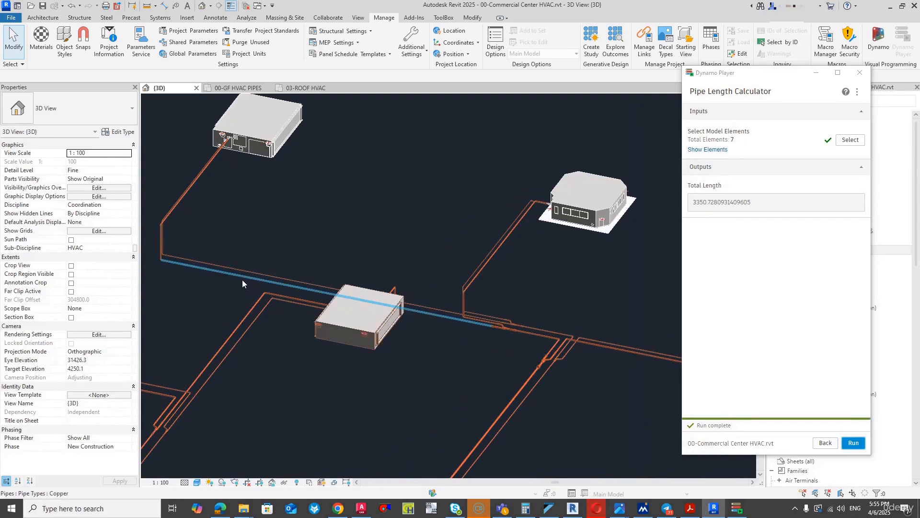
pyautogui.press('Tab')
pyautogui.click(243, 283)
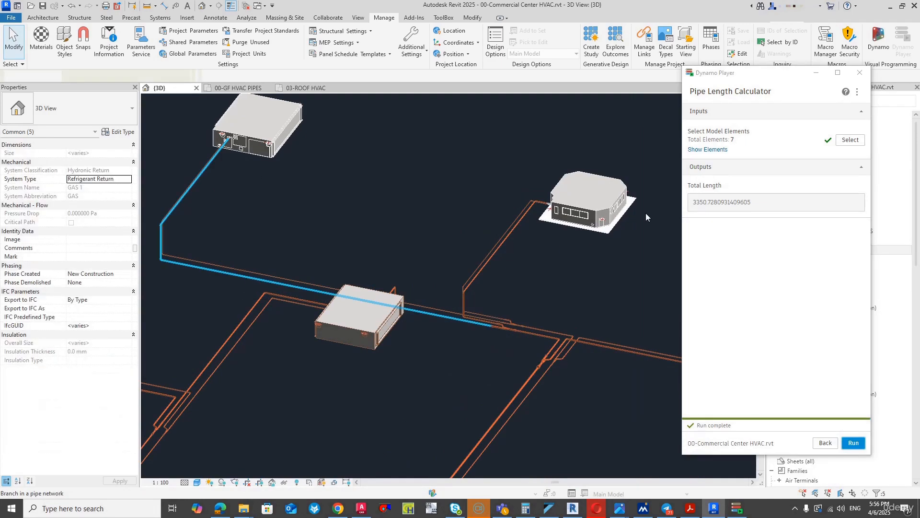
pyautogui.click(284, 482)
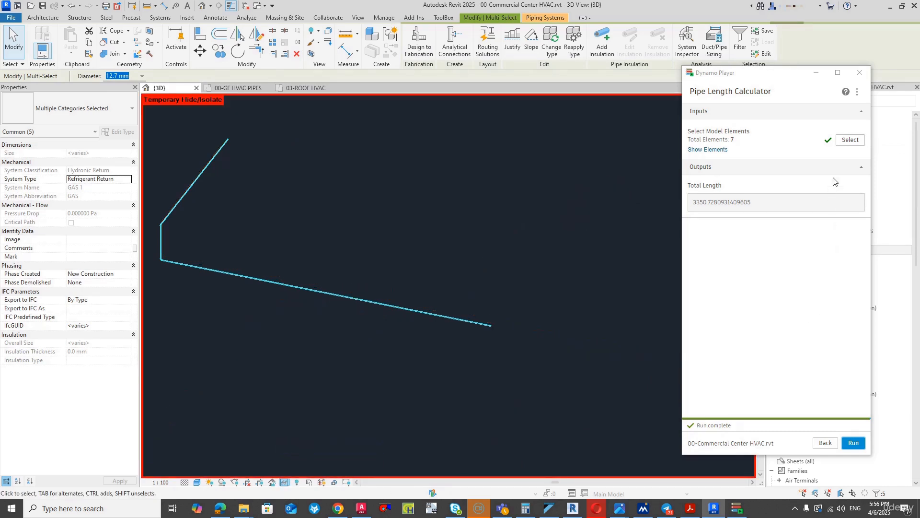
# - Run the Pipe Length Calculator on all elements of the isolated concealed-unit gas branch
pyautogui.click(841, 146)
pyautogui.moveTo(344, 160); pyautogui.dragTo(149, 303)
pyautogui.click(854, 444)
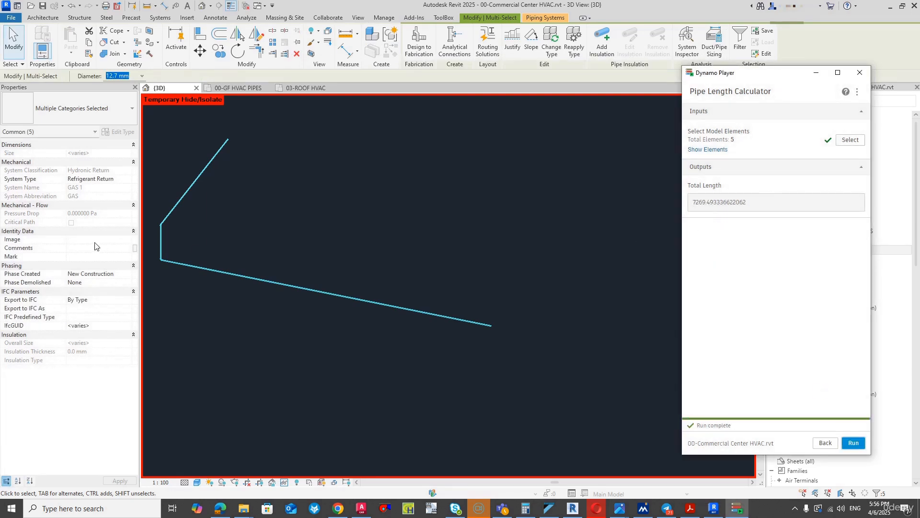
# - Switch to VRV Xpress and change the pipe to indoor unit GF-CON-01 to 7.5 m with 2 bends
pyautogui.click(549, 508)
pyautogui.click(334, 307)
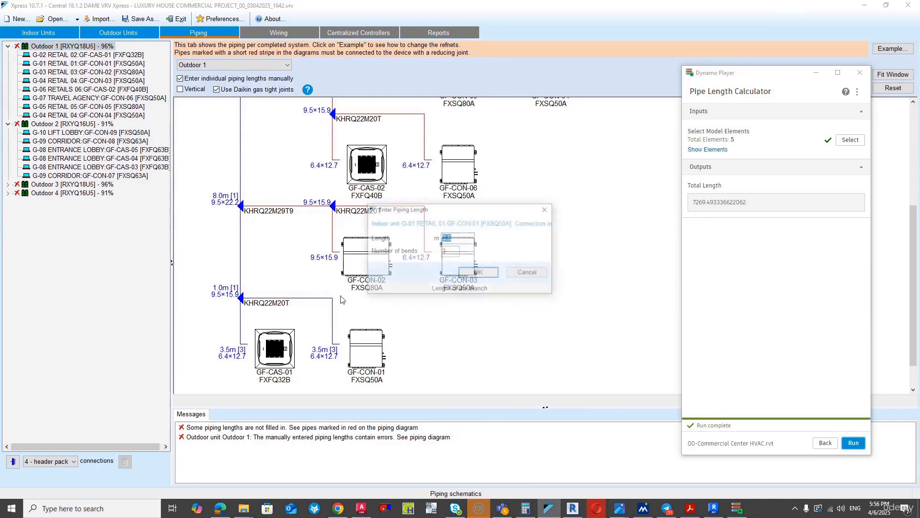
pyautogui.write('7.')
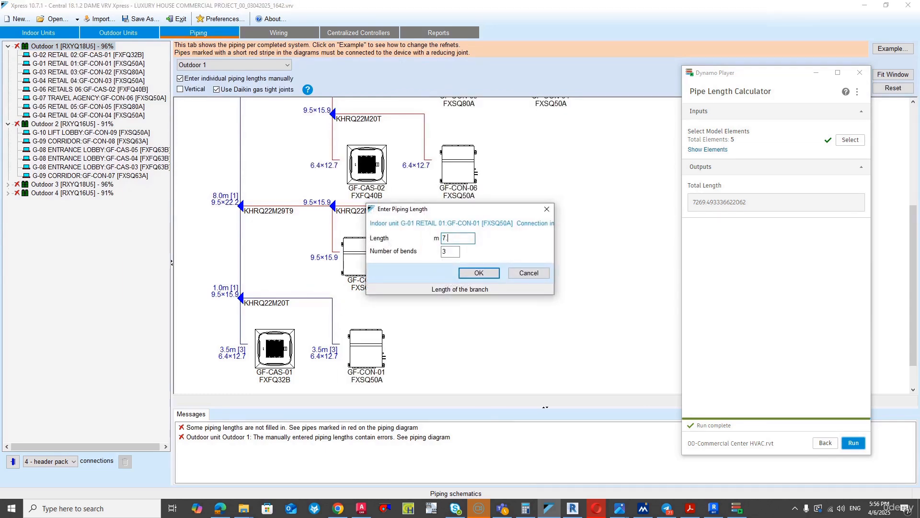
pyautogui.write('5')
pyautogui.press('Tab')
pyautogui.write('2')
pyautogui.press('Return')
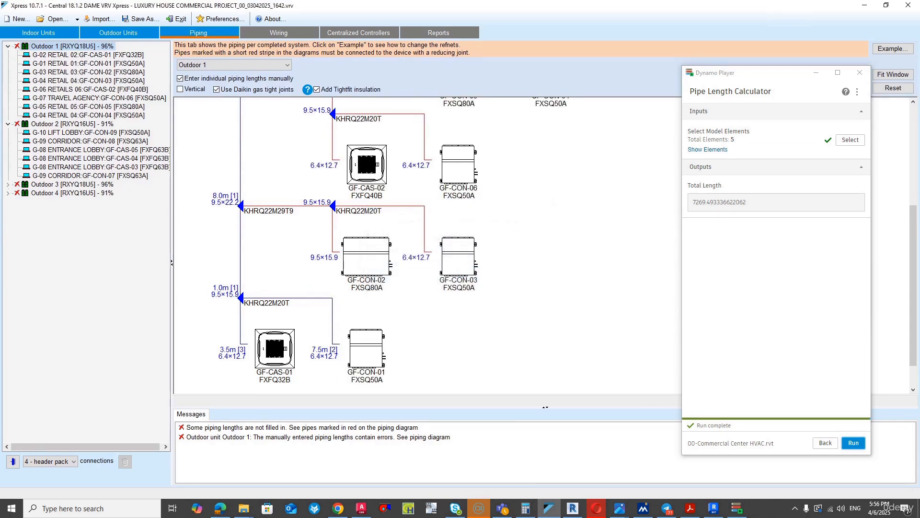
pyautogui.scroll(-1, 309, 326)
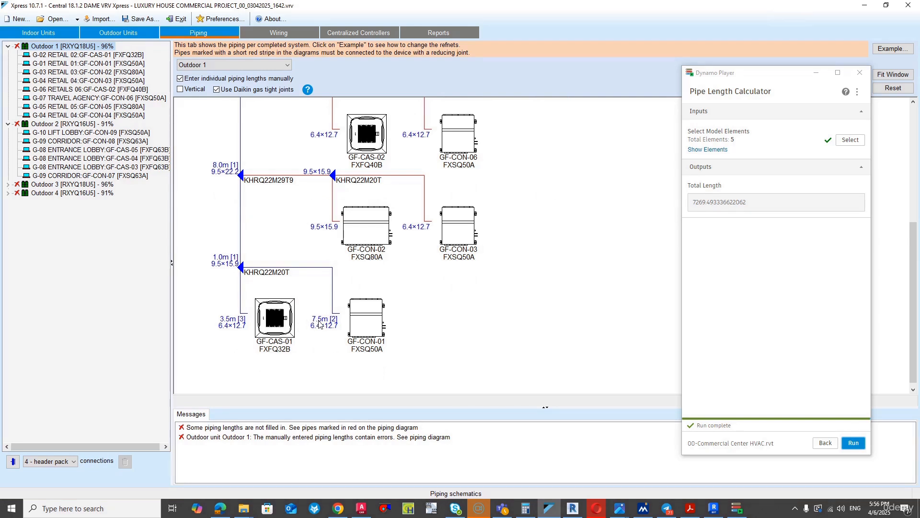
pyautogui.scroll(4, 334, 325)
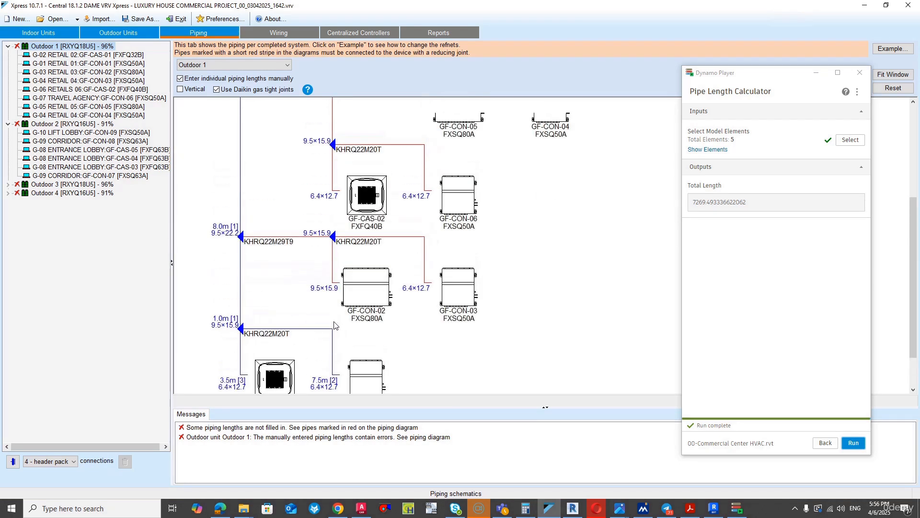
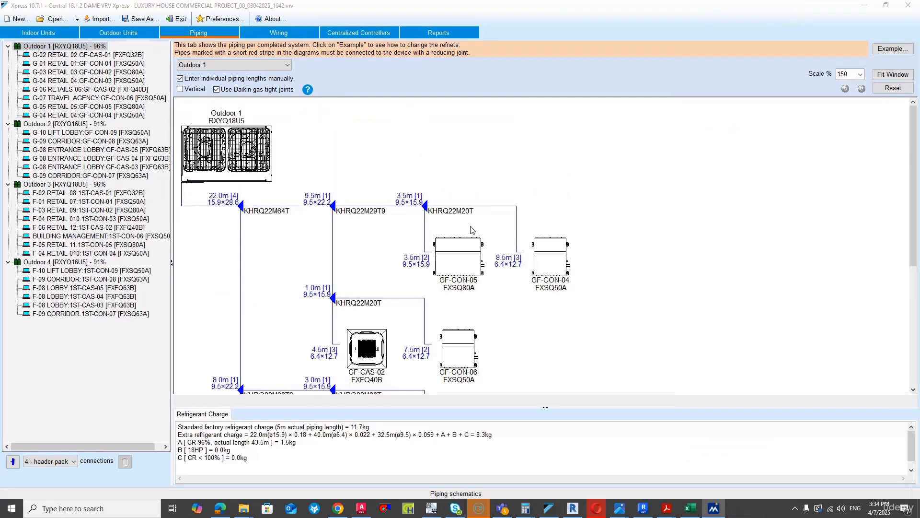
# - Review the pipe lengths and bend counts throughout Outdoor 1's piping diagram, down to its lowest branches
pyautogui.scroll(-9, 335, 210)
pyautogui.scroll(9, 325, 202)
pyautogui.scroll(-10, 218, 235)
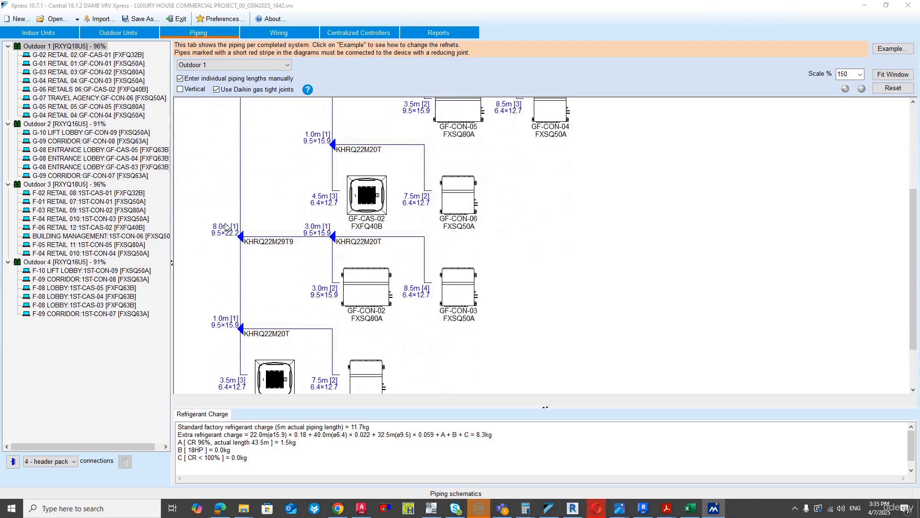
pyautogui.scroll(10, 223, 229)
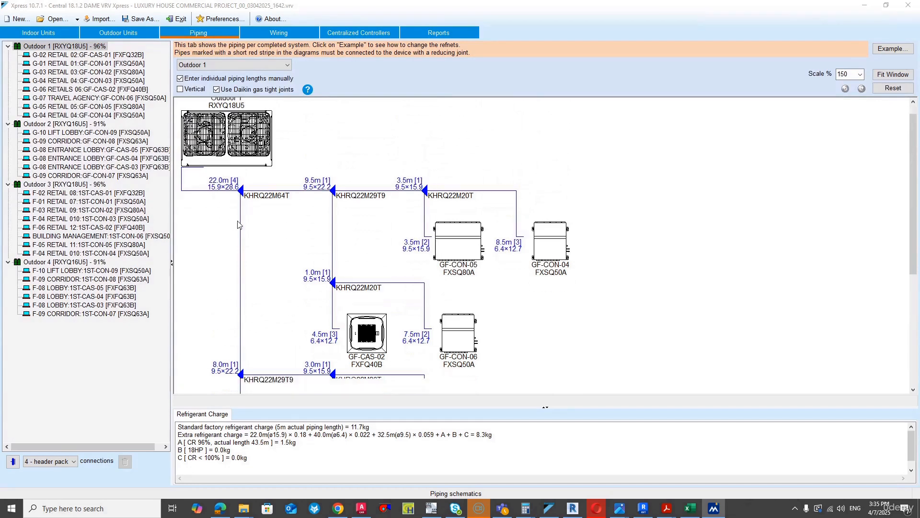
pyautogui.scroll(-2, 225, 228)
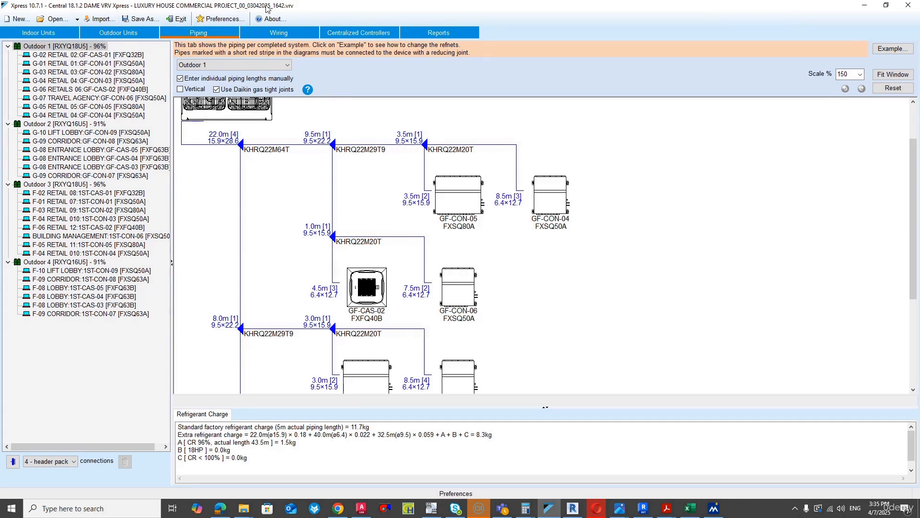
# - View Outdoor 2's piping diagram and compare the Outdoor 3 piping diagram with that of Outdoor 1
pyautogui.click(88, 125)
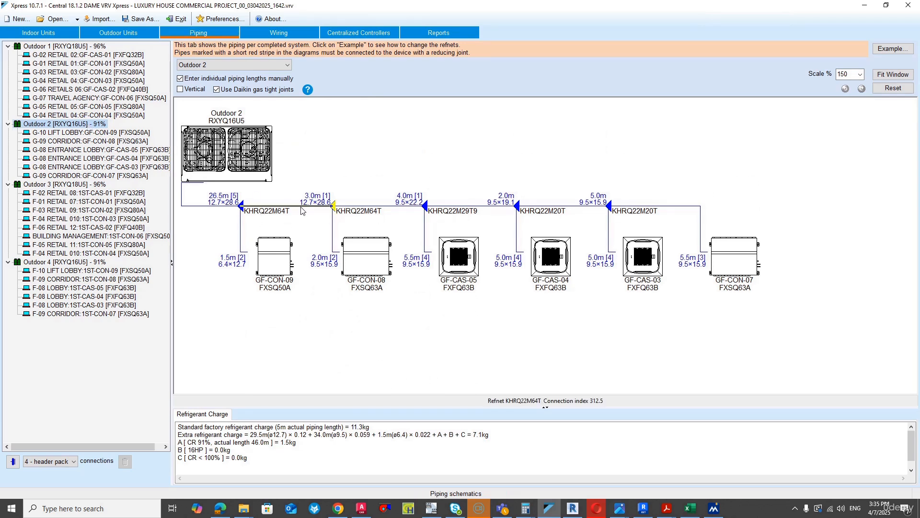
pyautogui.click(63, 186)
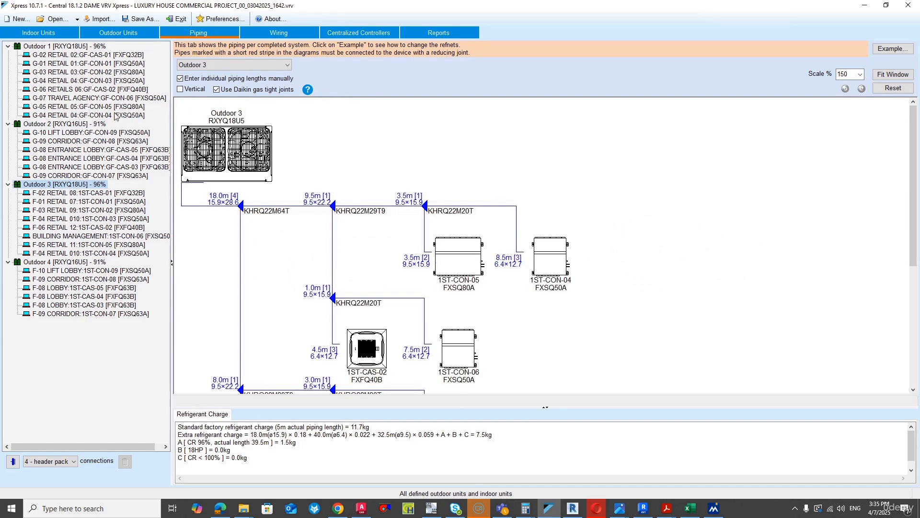
pyautogui.click(77, 47)
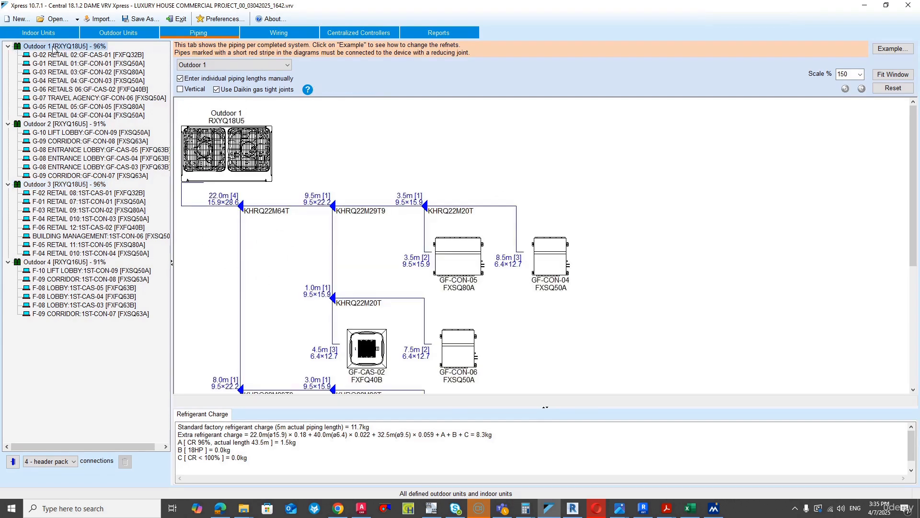
pyautogui.click(100, 185)
pyautogui.scroll(-4, 276, 179)
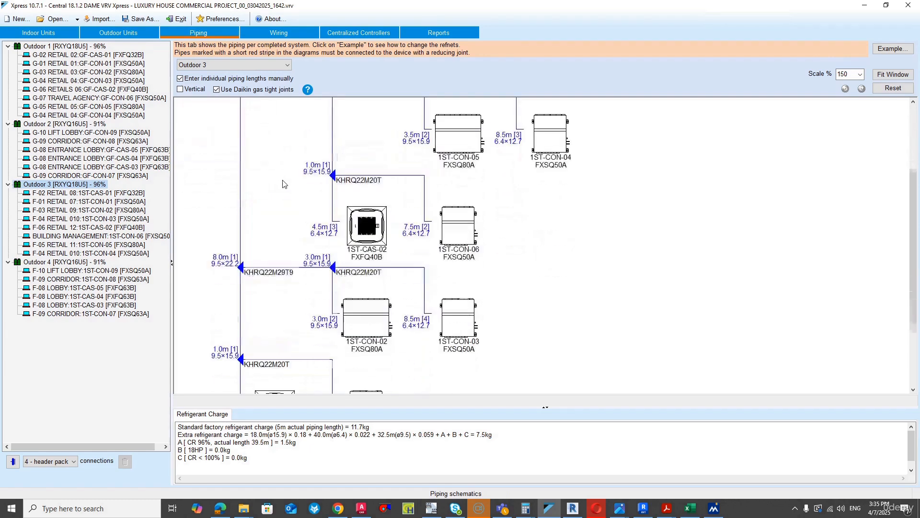
pyautogui.scroll(2, 281, 179)
pyautogui.scroll(3, 281, 178)
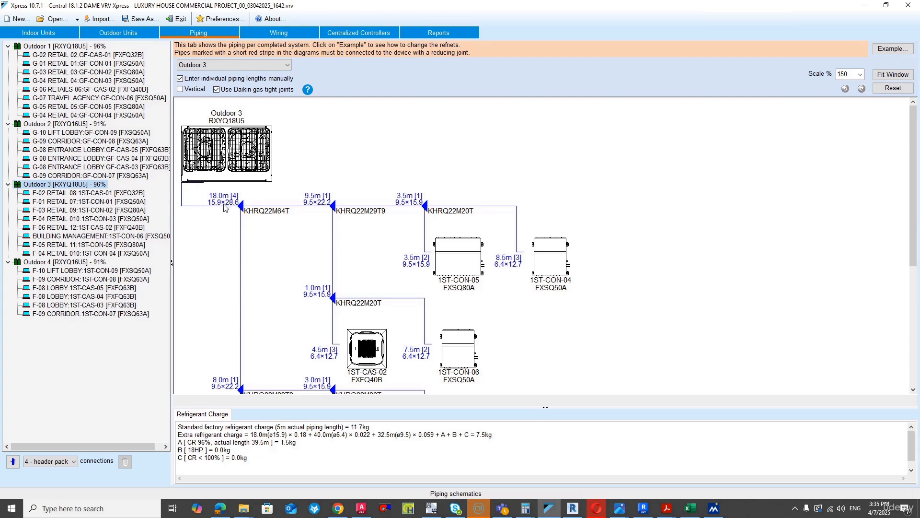
# - Compare the main pipe length to the first refnet between Outdoor 3 and Outdoor 1, and between Outdoor 4 and Outdoor 2
pyautogui.doubleClick(224, 205)
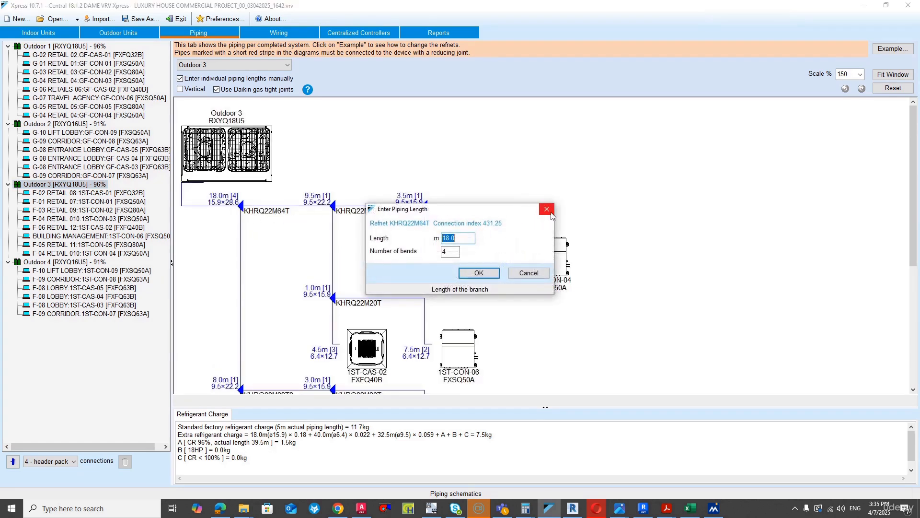
pyautogui.click(546, 210)
pyautogui.click(36, 47)
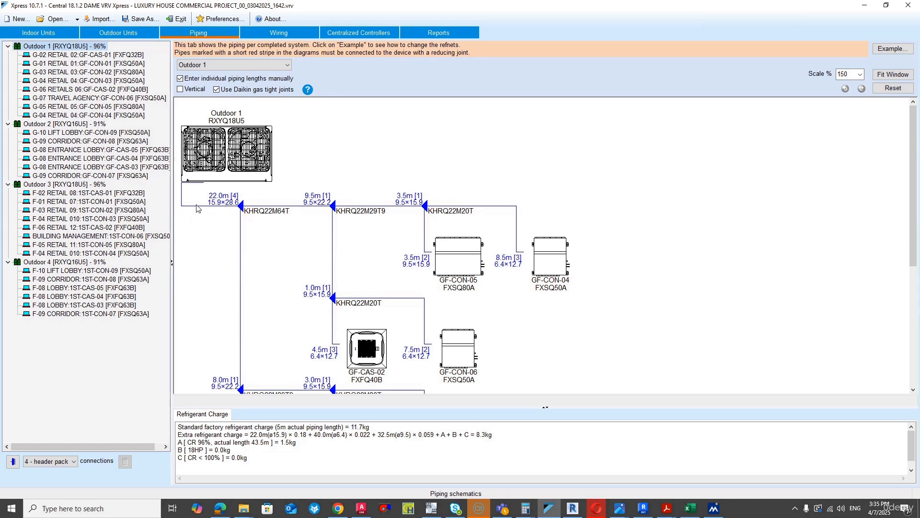
pyautogui.doubleClick(196, 207)
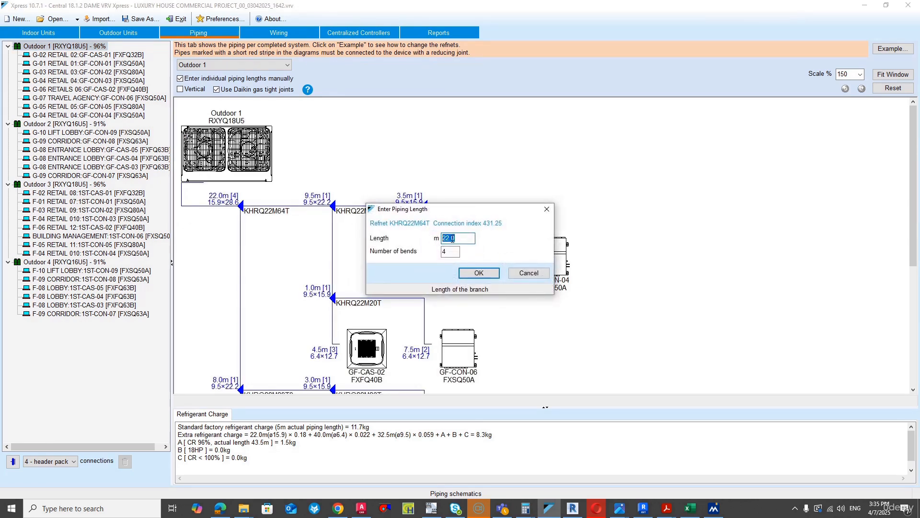
pyautogui.click(528, 273)
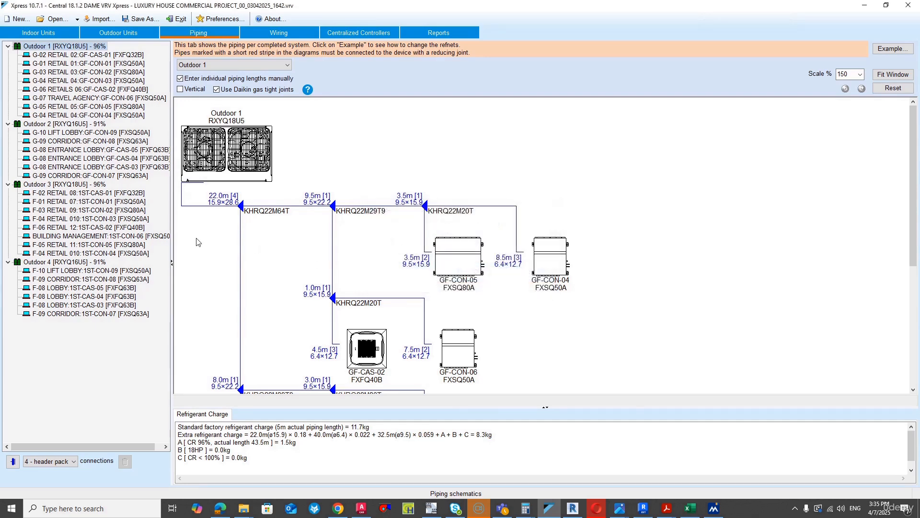
pyautogui.click(75, 189)
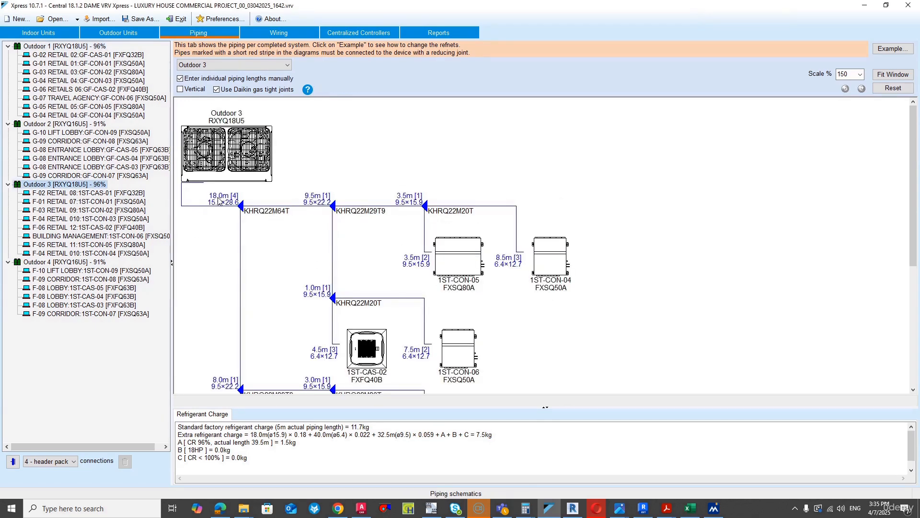
pyautogui.click(98, 262)
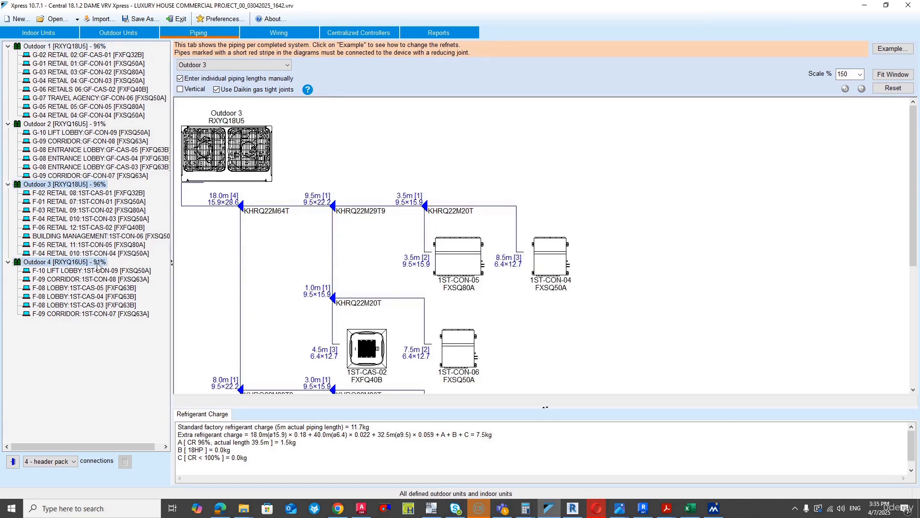
pyautogui.click(56, 126)
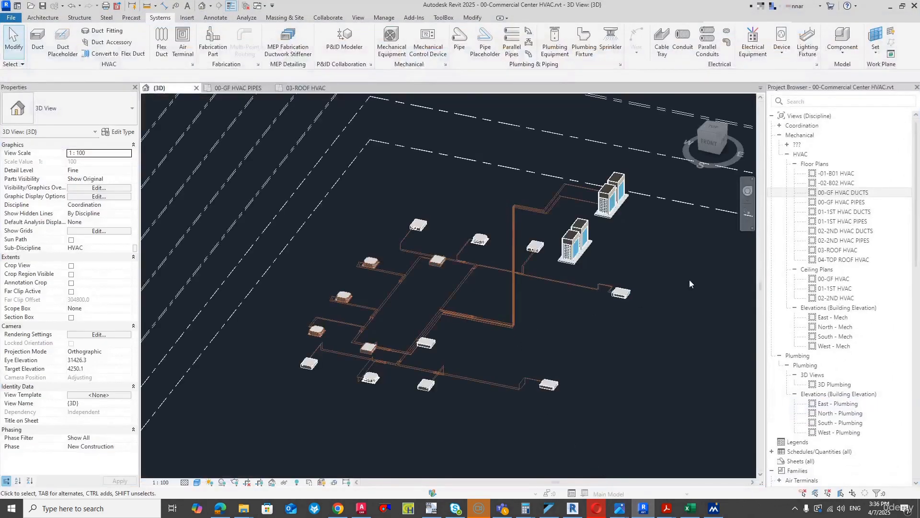
# - In Revit, open the 00-GF HVAC DUCTS floor plan, dismiss the save reminder and examine the ground floor layout
pyautogui.click(844, 193)
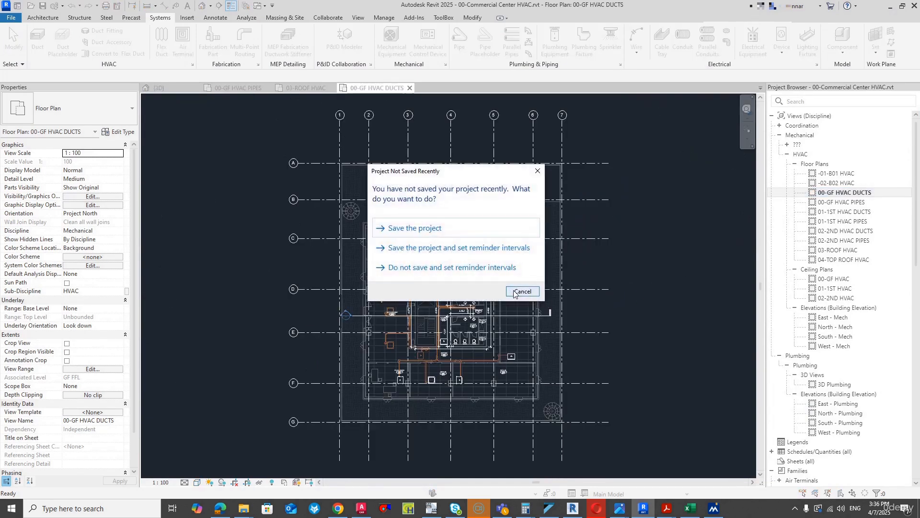
pyautogui.click(522, 291)
pyautogui.scroll(3, 395, 218)
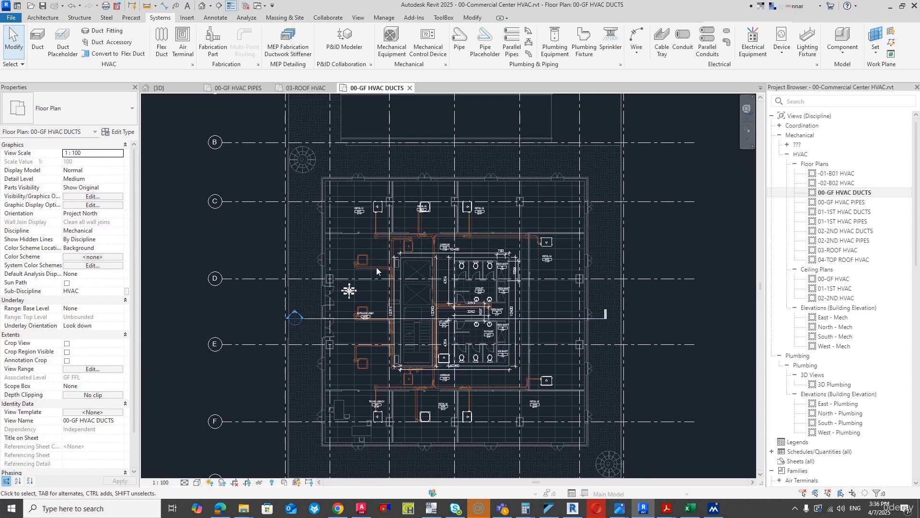
# - Switch to VRV Xpress and view Outdoor 2's wiring diagram and the centralized controller groups
pyautogui.click(549, 508)
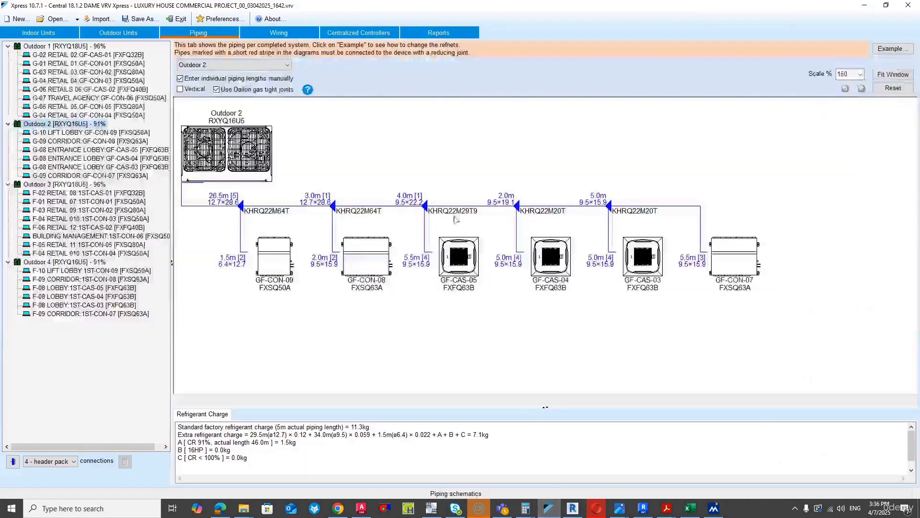
pyautogui.click(279, 32)
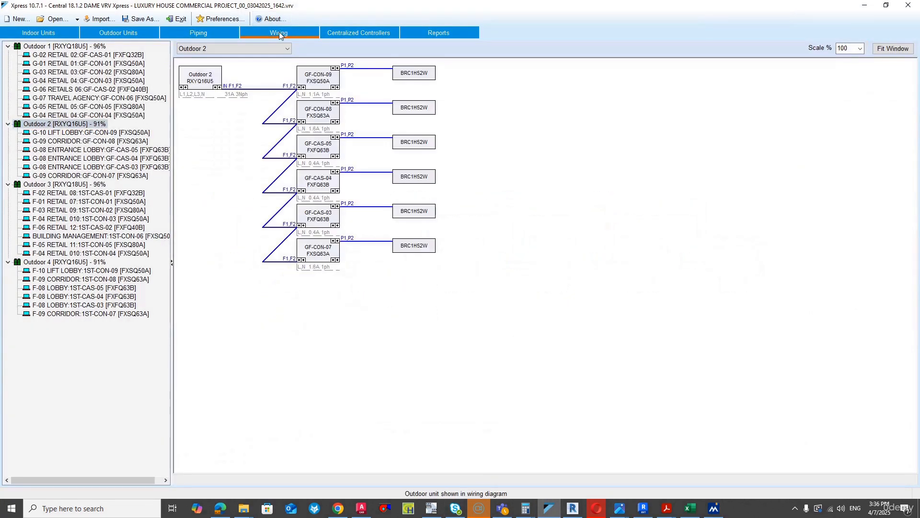
pyautogui.click(338, 30)
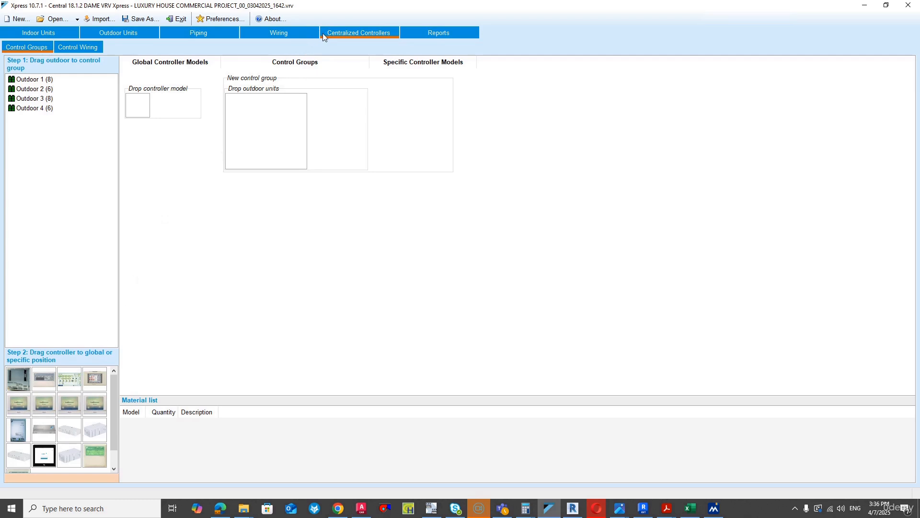
# - Start creating the project report and save the project over the existing LUXURY HOUSE COMMERCIAL PROJECT_00_03042025_1642.vrv file
pyautogui.click(427, 32)
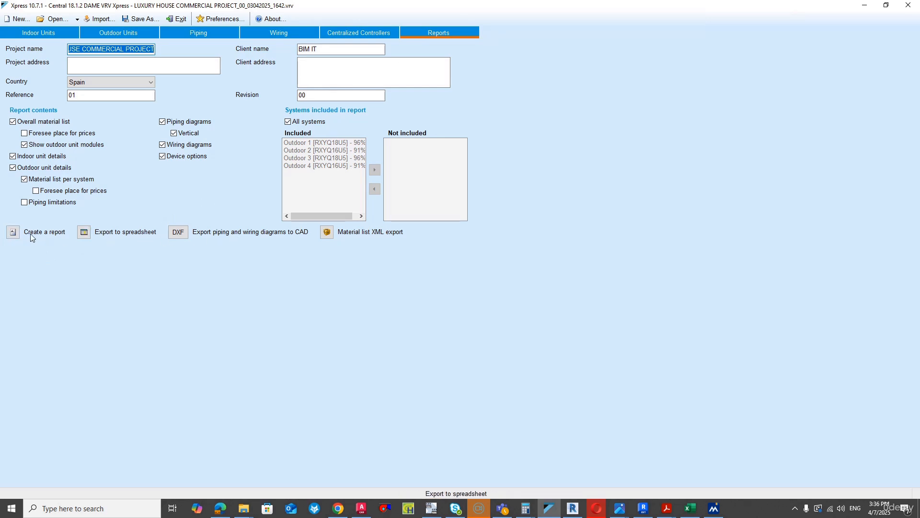
pyautogui.click(8, 237)
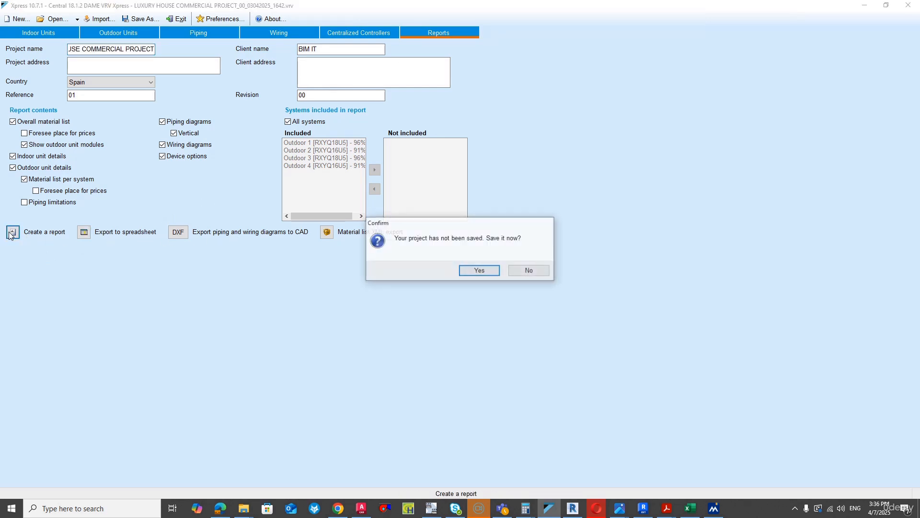
pyautogui.click(491, 271)
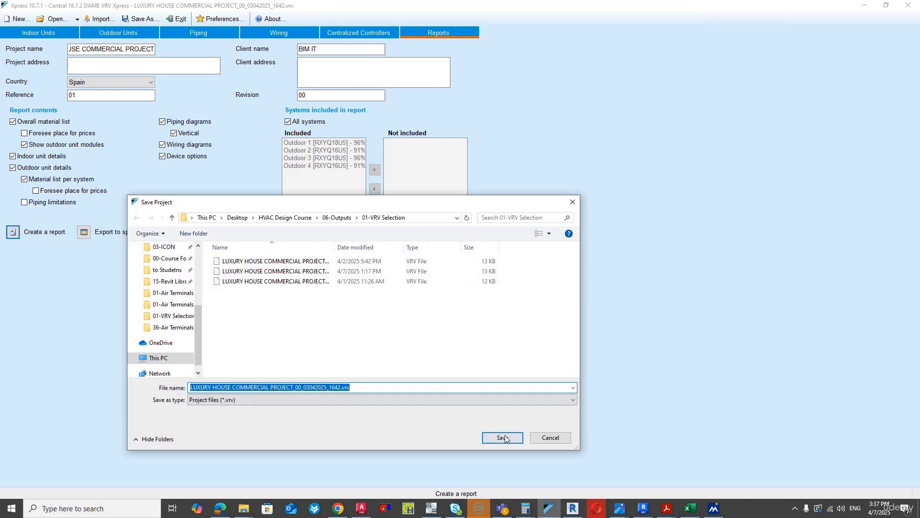
pyautogui.click(502, 437)
pyautogui.click(517, 257)
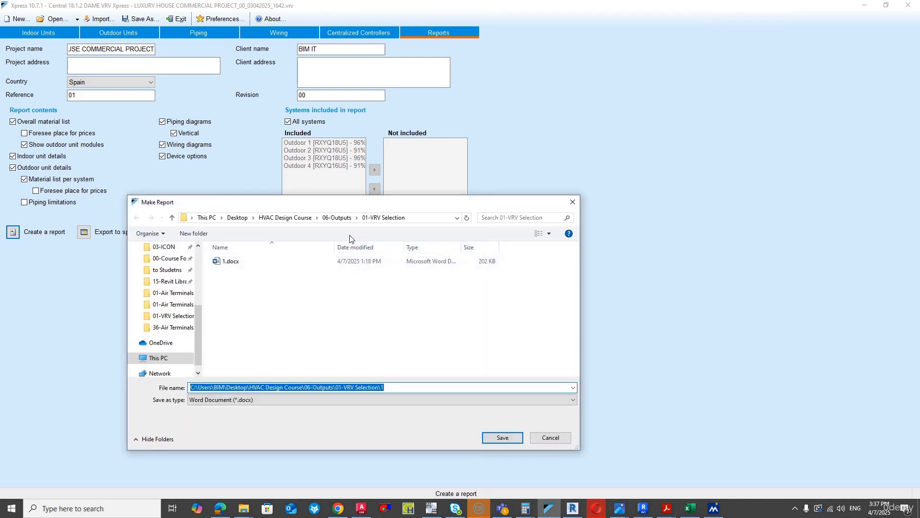
# - Save the report as 1.docx in the 06-Outputs\01-VRV Selection folder, overwriting the existing Word document
pyautogui.click(337, 217)
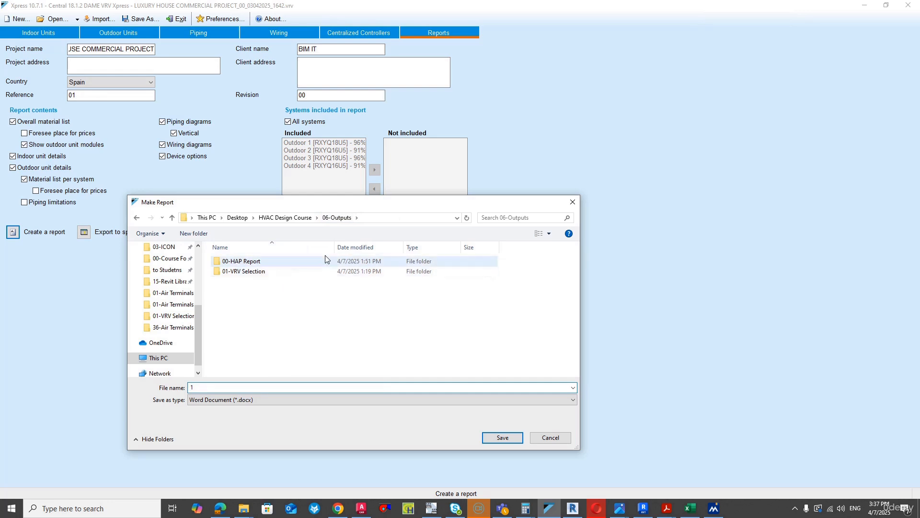
pyautogui.doubleClick(296, 271)
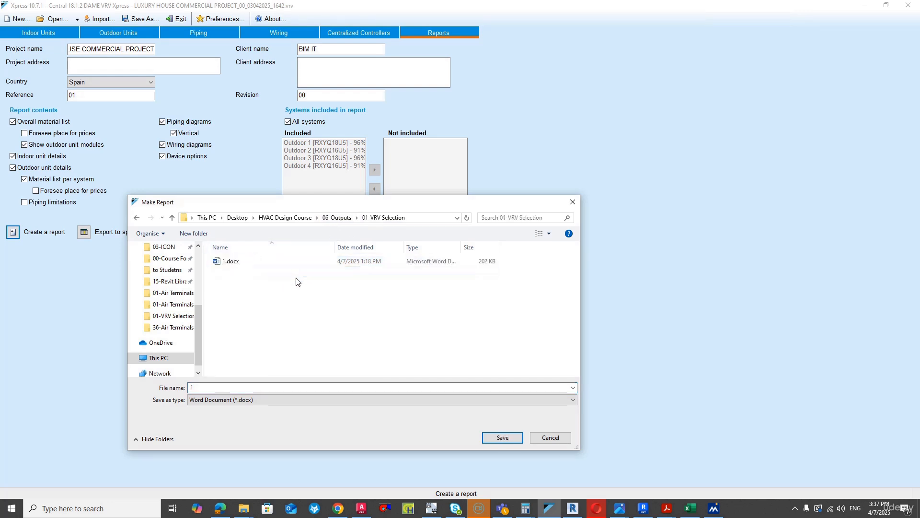
pyautogui.click(233, 262)
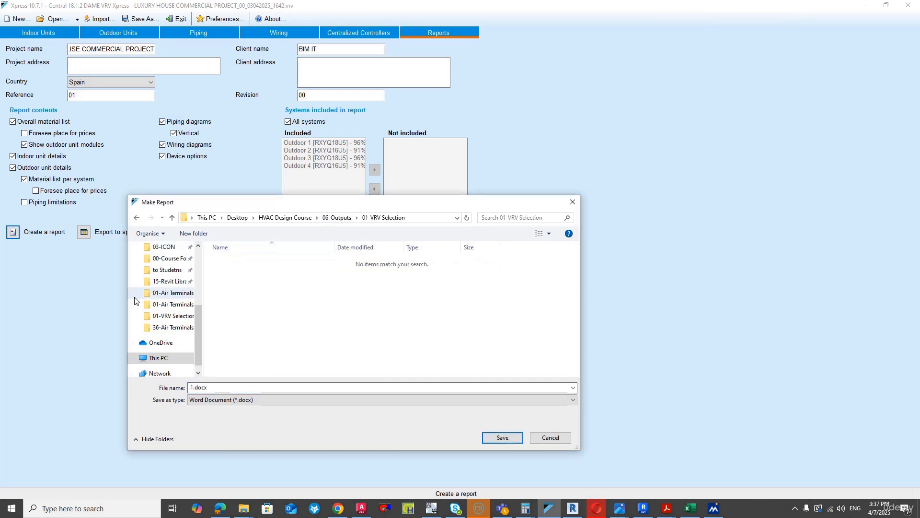
pyautogui.click(499, 438)
pyautogui.click(494, 259)
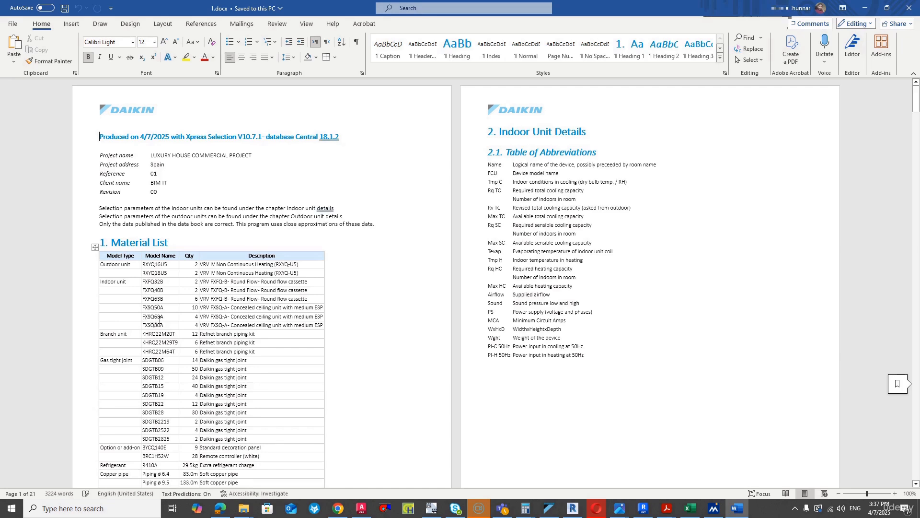
# - Review the Word report's material list, indoor and outdoor unit details and piping diagrams
pyautogui.scroll(-2, 157, 308)
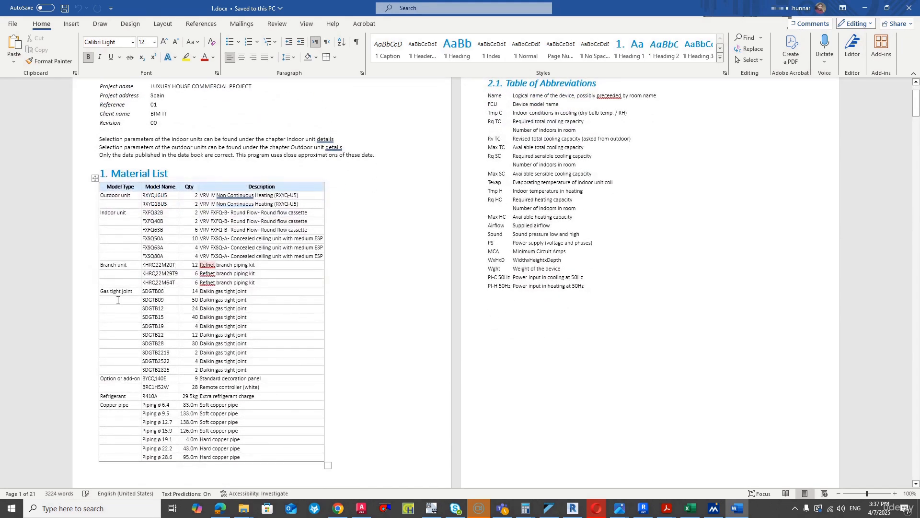
pyautogui.scroll(-1, 191, 303)
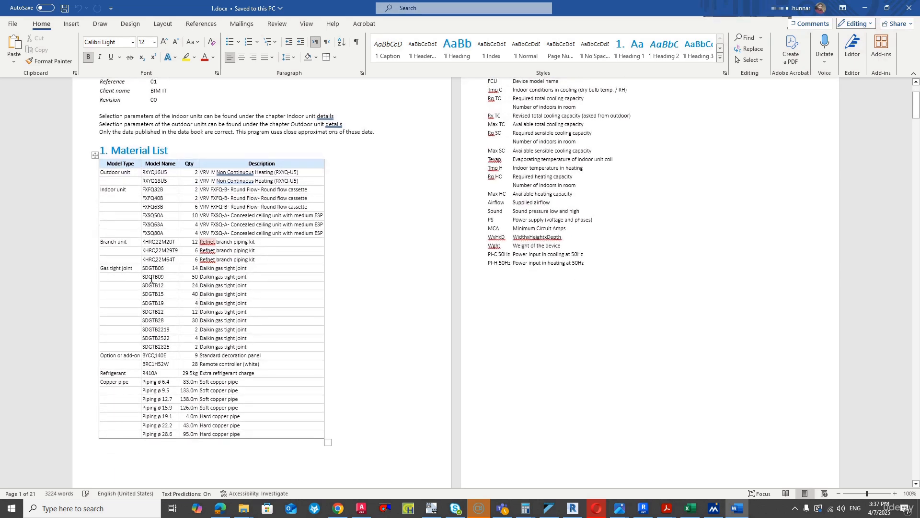
pyautogui.scroll(-2, 143, 338)
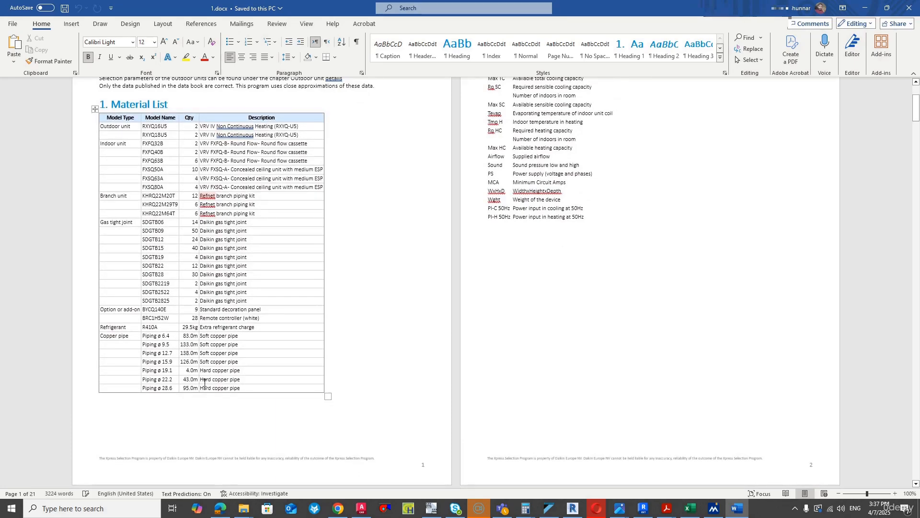
pyautogui.scroll(-20, 135, 339)
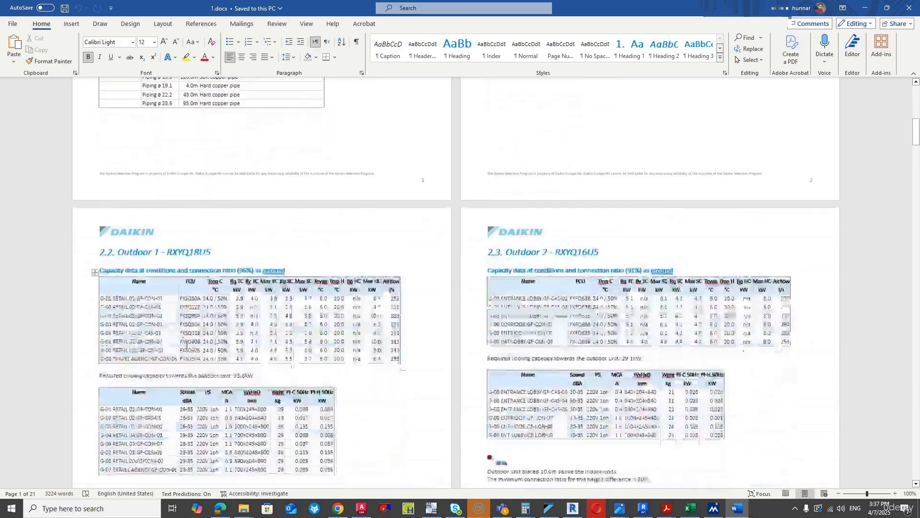
pyautogui.scroll(-20, 193, 344)
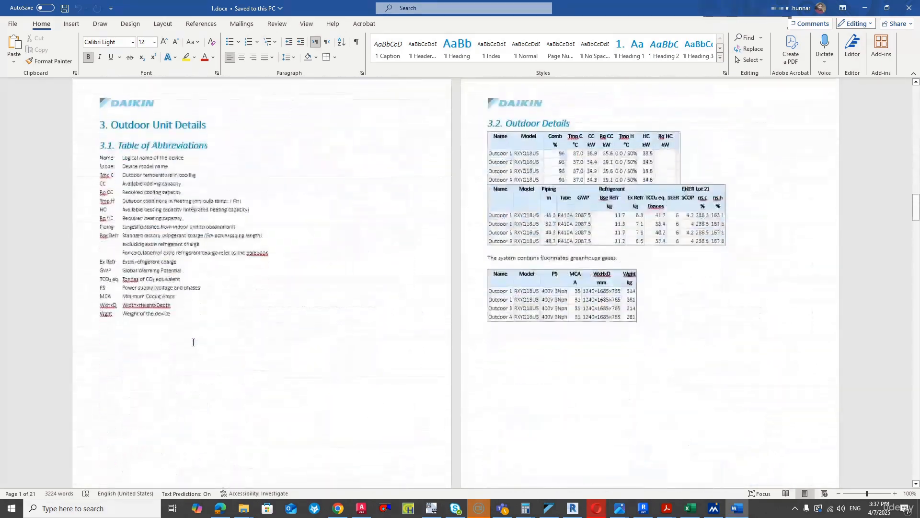
pyautogui.scroll(-20, 397, 302)
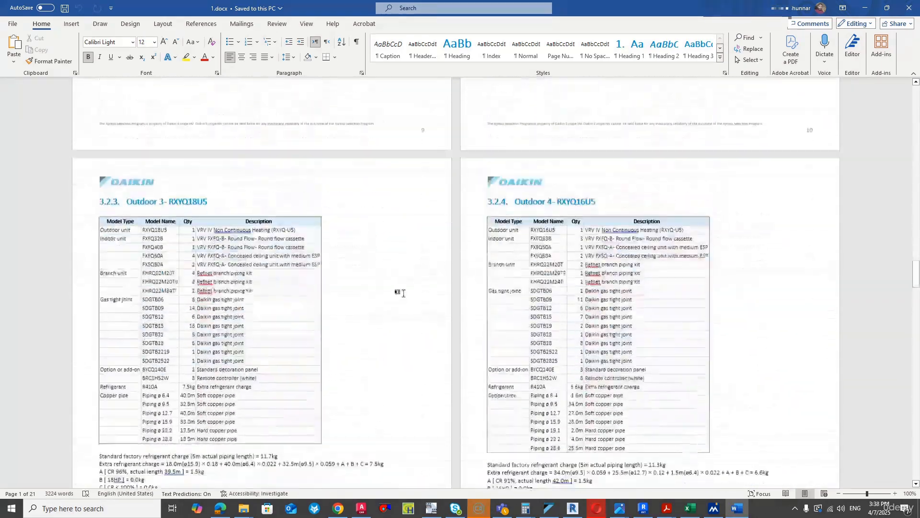
pyautogui.scroll(-10, 416, 270)
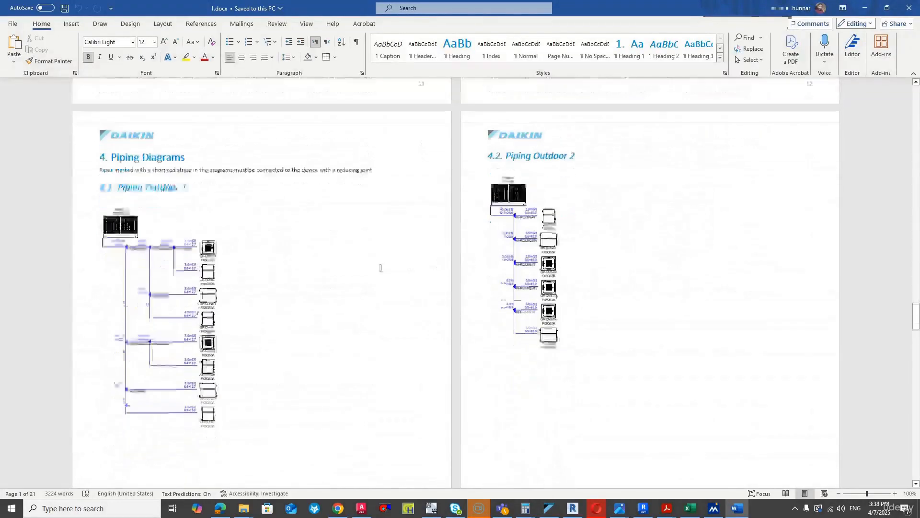
# - Examine the Word report's piping diagrams for Outdoor 1 through Outdoor 4
pyautogui.scroll(2, 147, 166)
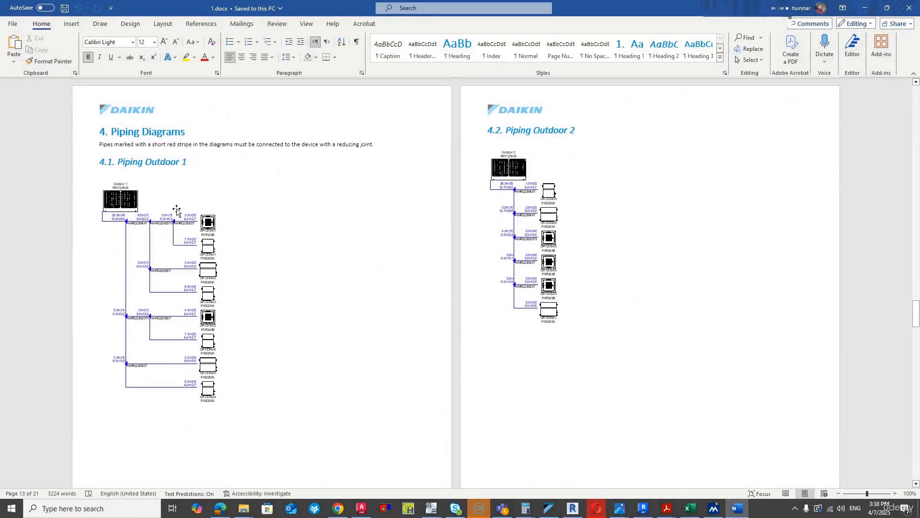
pyautogui.scroll(-5, 204, 272)
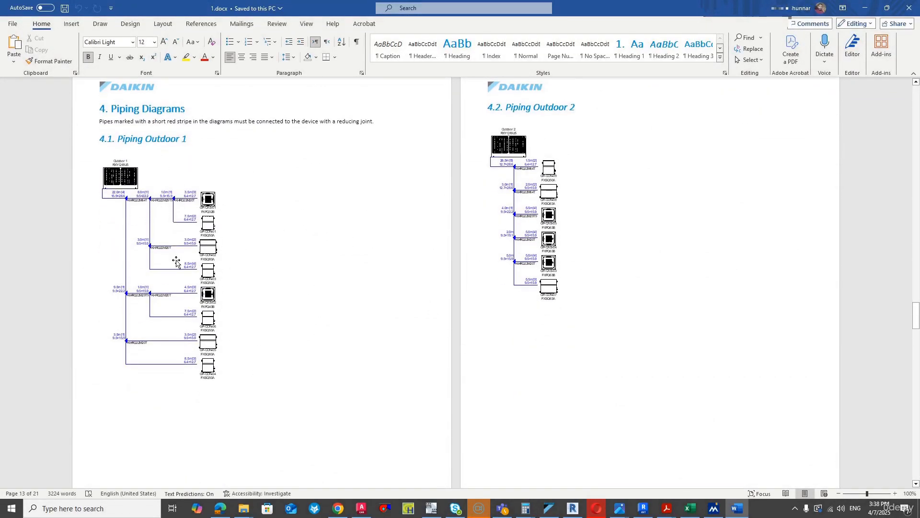
pyautogui.scroll(-3, 203, 272)
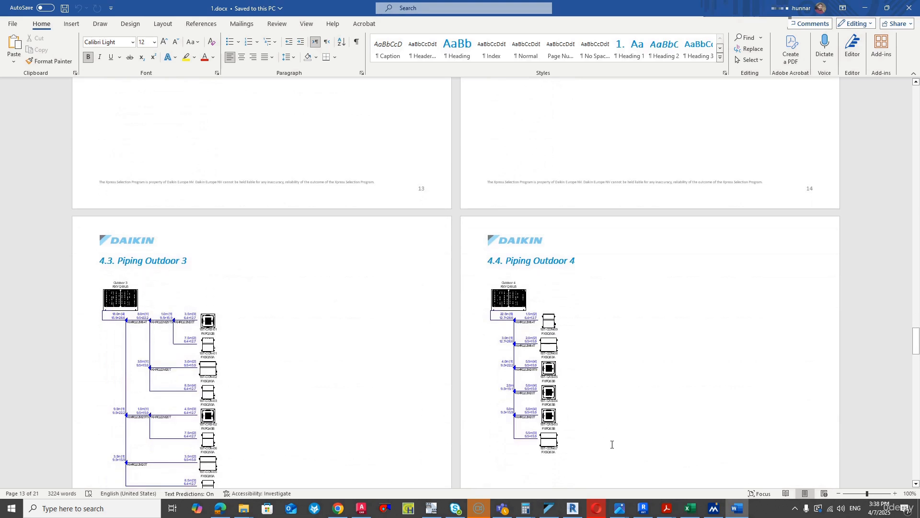
# - In VRV Xpress, start the CAD export of piping and wiring diagrams and save the project over LUXURY HOUSE COMMERCIAL PROJECT_00_03042025_1642.vrv
pyautogui.hotkey('alt', 'Tab')
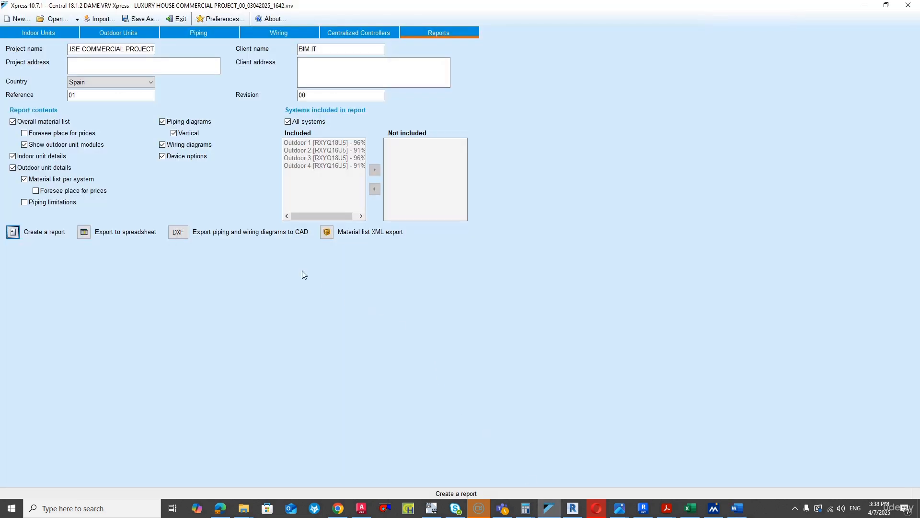
pyautogui.click(178, 231)
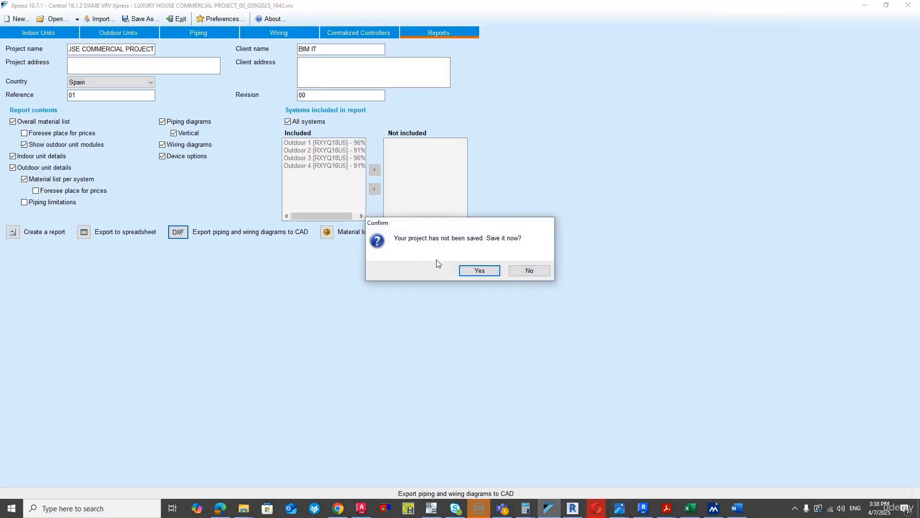
pyautogui.click(477, 270)
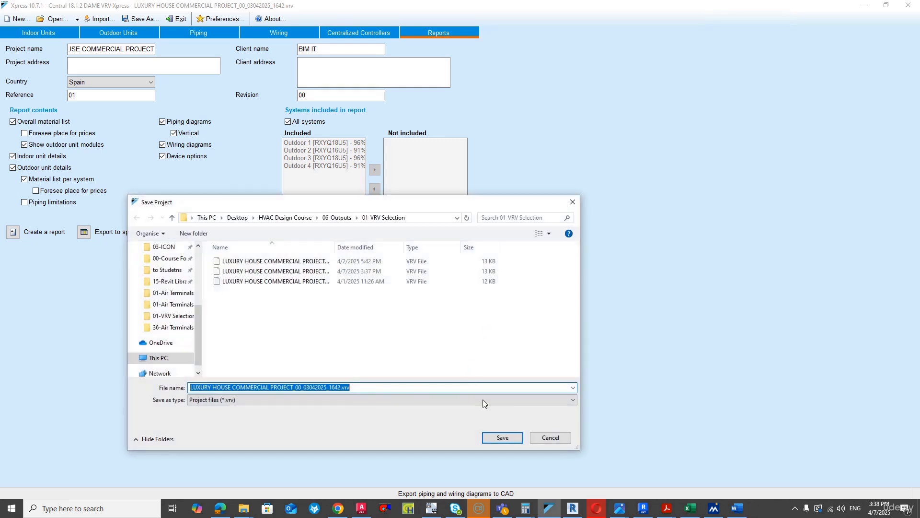
pyautogui.click(498, 438)
pyautogui.click(516, 261)
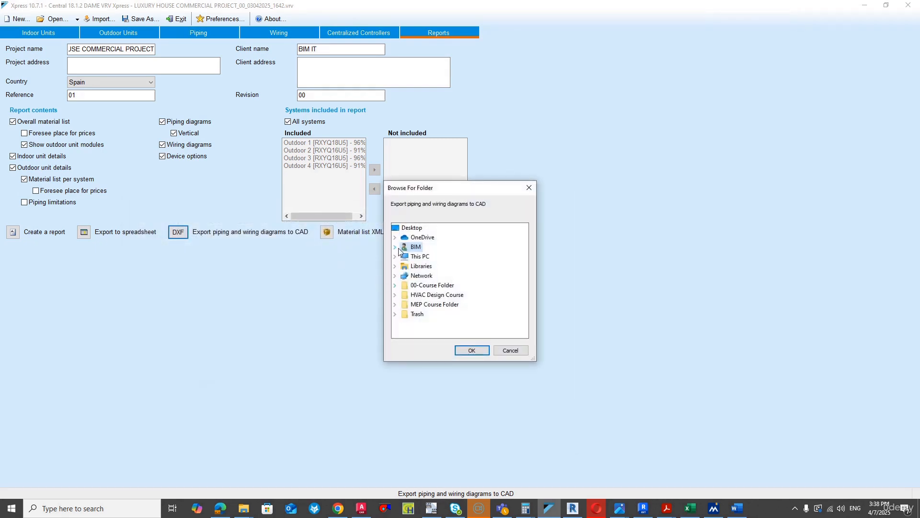
# - Export the piping and wiring DXF diagrams to the 06-Outputs folder in Desktop\HVAC Design Course
pyautogui.click(395, 247)
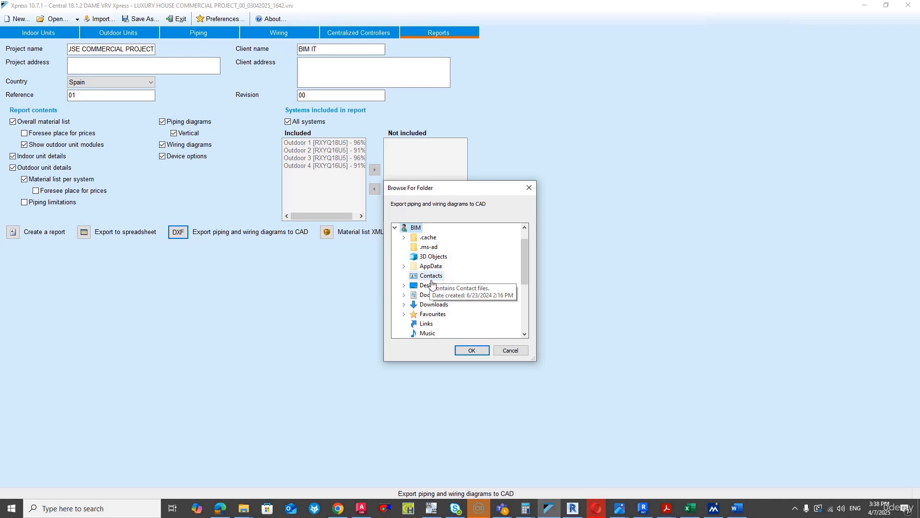
pyautogui.doubleClick(428, 285)
pyautogui.doubleClick(455, 304)
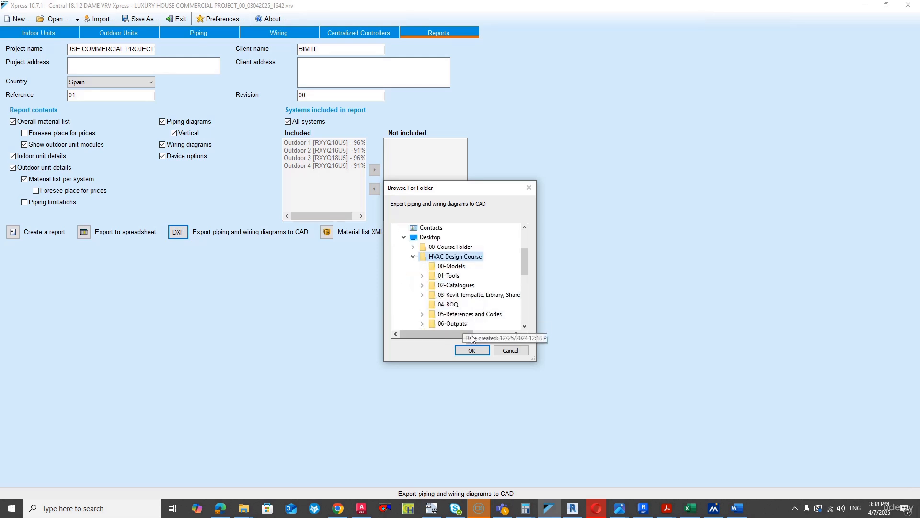
pyautogui.doubleClick(453, 324)
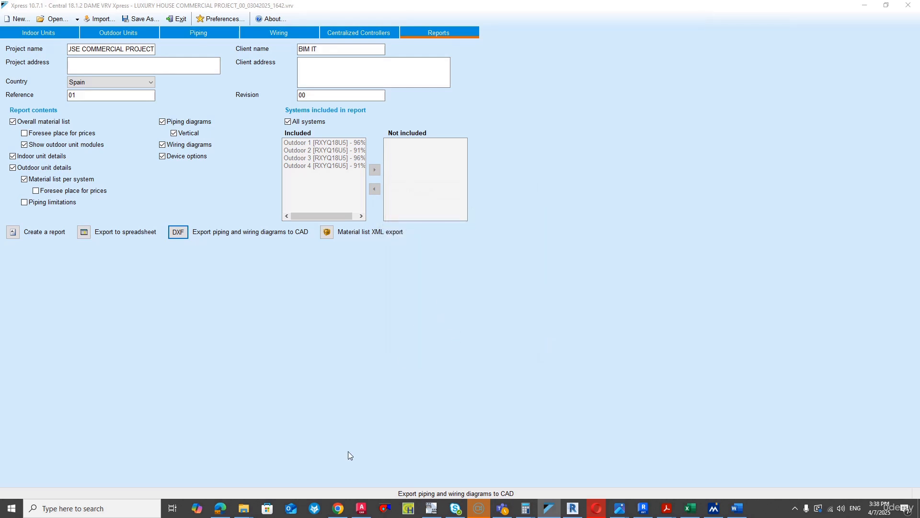
# - Open the exported 01_Outdoor 1_Piping_00.dxf from the 06-Outputs folder in AutoCAD
pyautogui.click(243, 508)
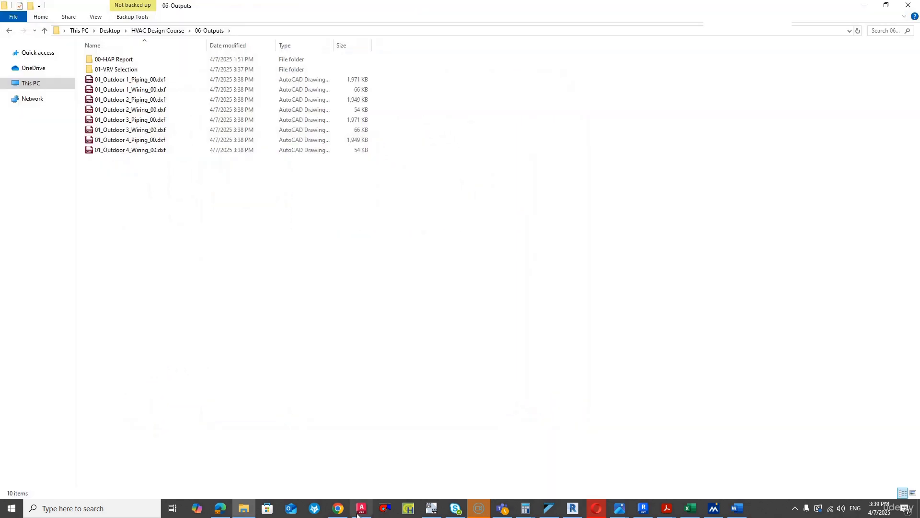
pyautogui.click(361, 509)
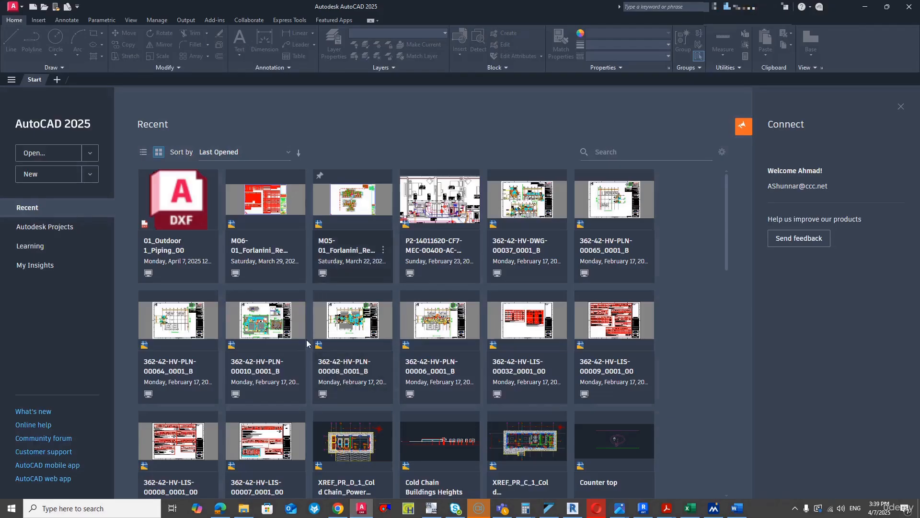
pyautogui.click(244, 508)
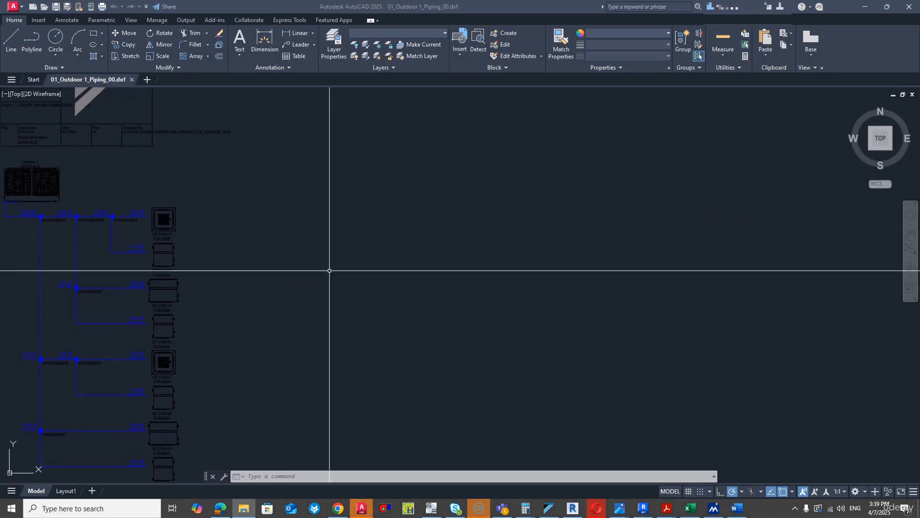
# - Examine the complete Outdoor 1 piping schematic in model space
pyautogui.scroll(-2, 380, 273)
pyautogui.scroll(-6, 380, 273)
pyautogui.moveTo(333, 289)
pyautogui.mouseDown(button='middle')
pyautogui.moveTo(356, 271)
pyautogui.moveTo(349, 224)
pyautogui.mouseUp(button='middle')
pyautogui.scroll(4, 350, 224)
pyautogui.scroll(2, 348, 187)
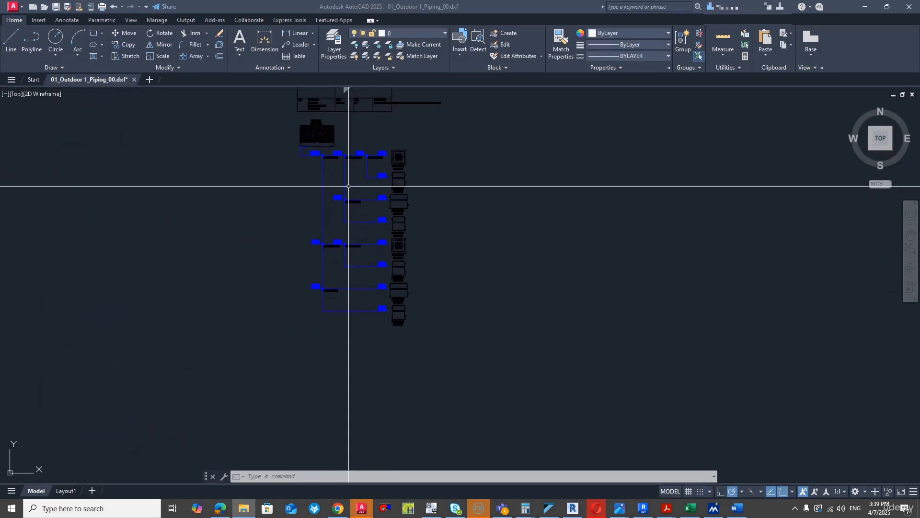
# - Review the Outdoor 1 piping schematic's pipe lengths, sizes and joints in Layout1, and return to model space
pyautogui.click(66, 490)
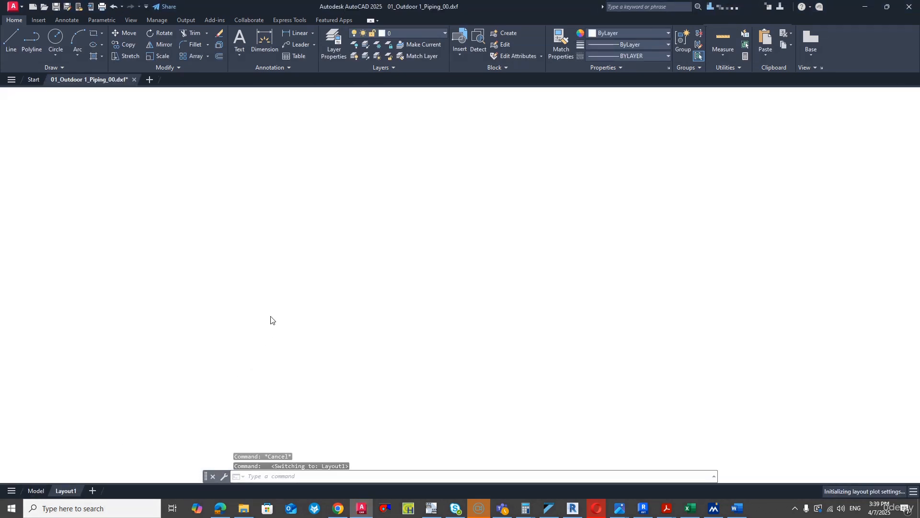
pyautogui.scroll(6, 472, 312)
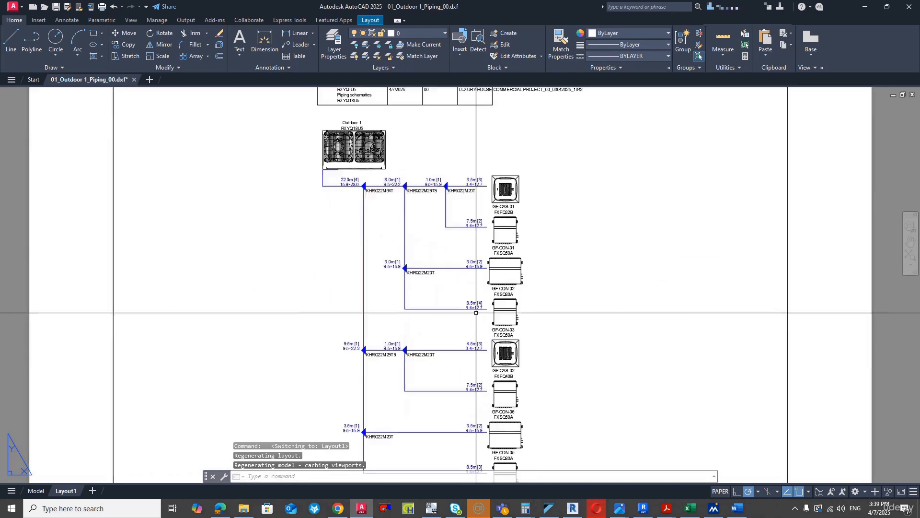
pyautogui.scroll(-2, 473, 304)
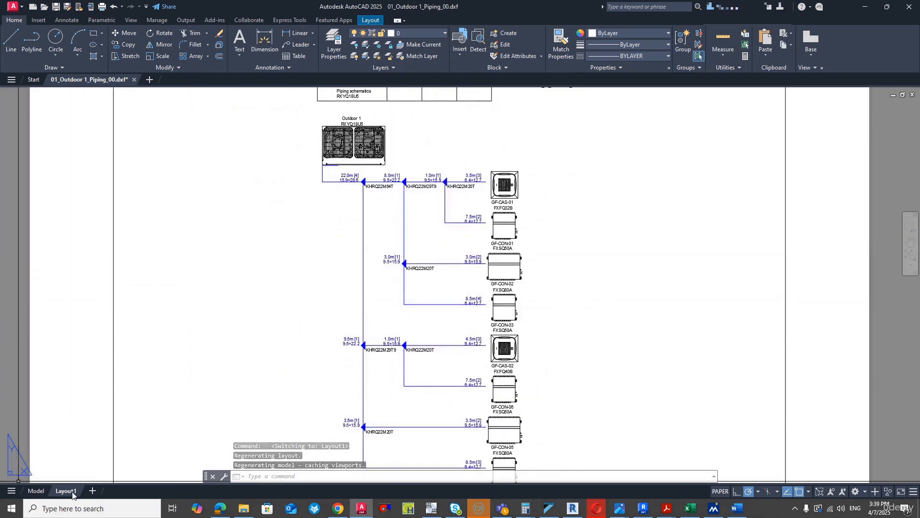
pyautogui.scroll(-2, 440, 179)
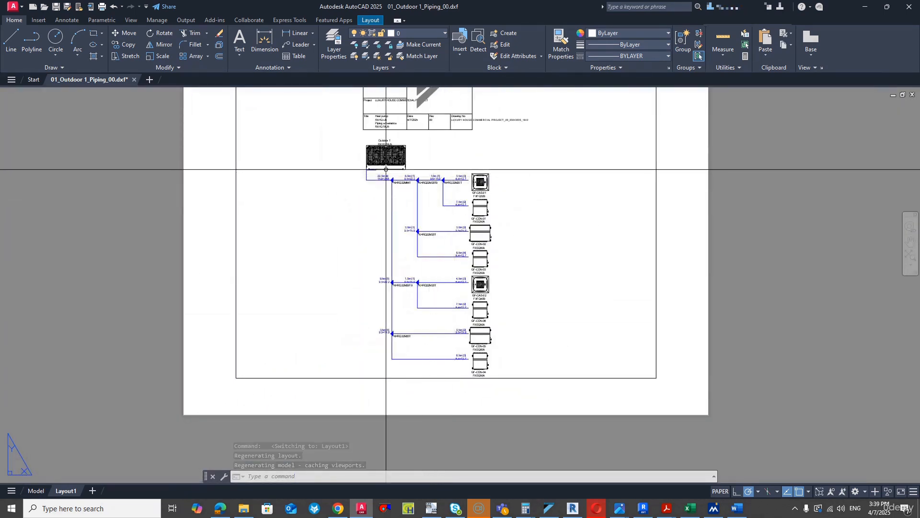
pyautogui.click(37, 491)
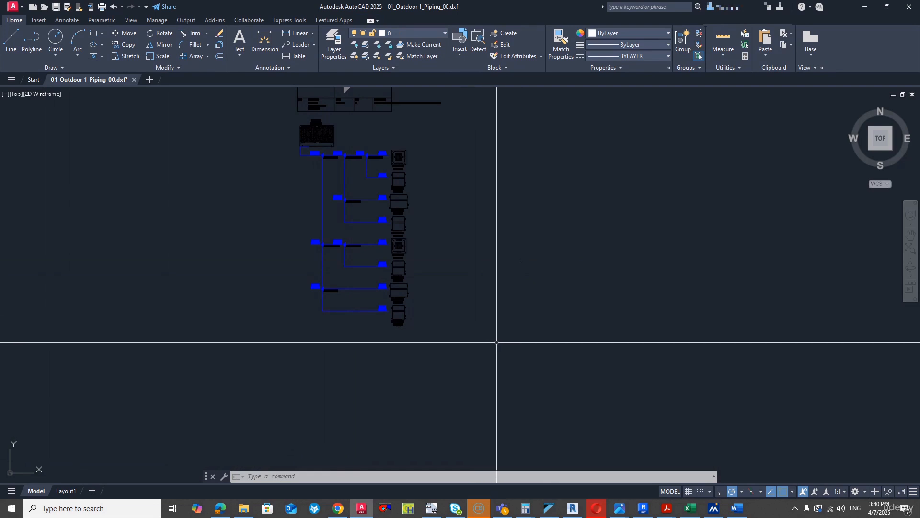
# - Switch back to VRV Xpress, and from there to the 00-GF HVAC DUCTS floor plan in Revit
pyautogui.click(549, 510)
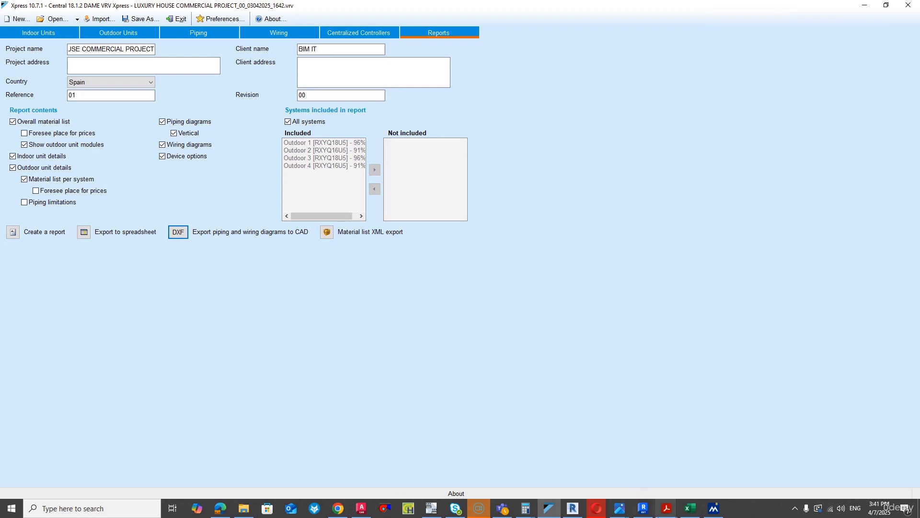
pyautogui.click(644, 508)
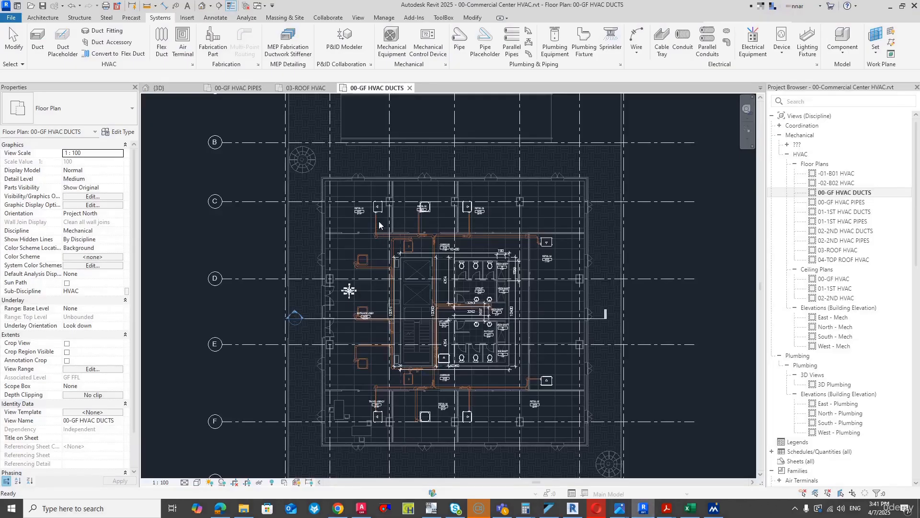